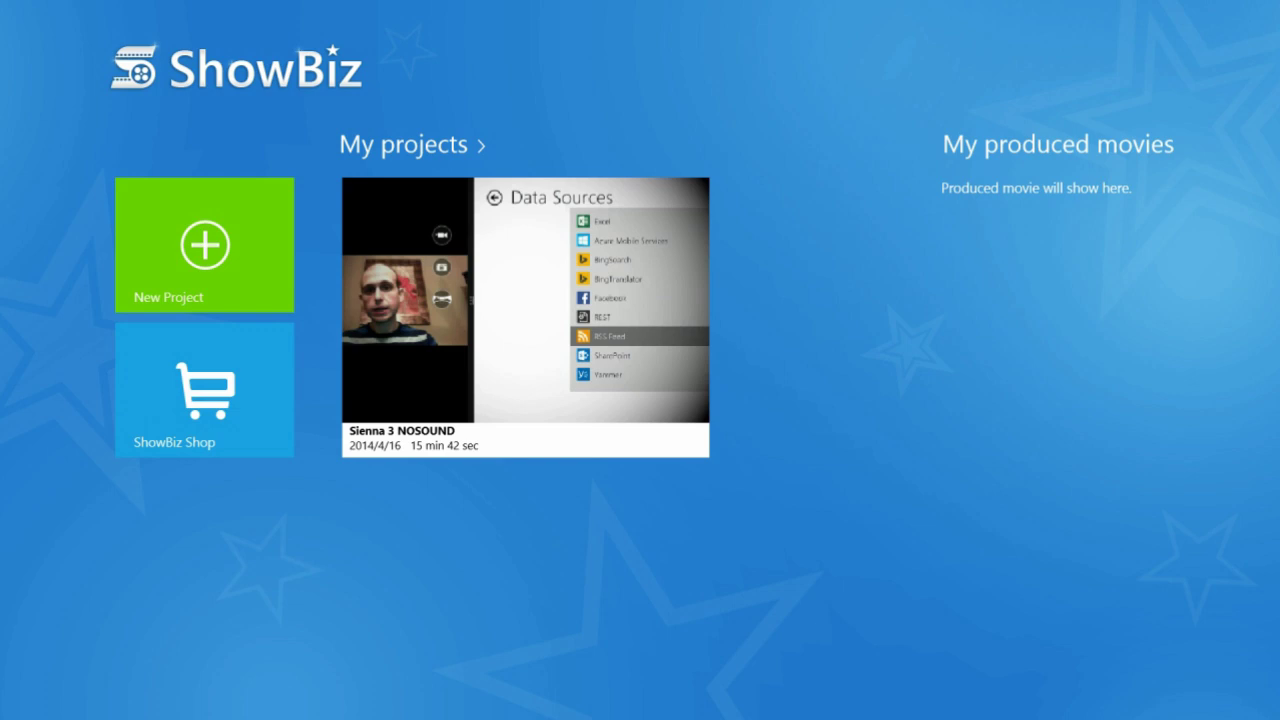
Step: Create a new movie project named after the dog and its owner
click(208, 253)
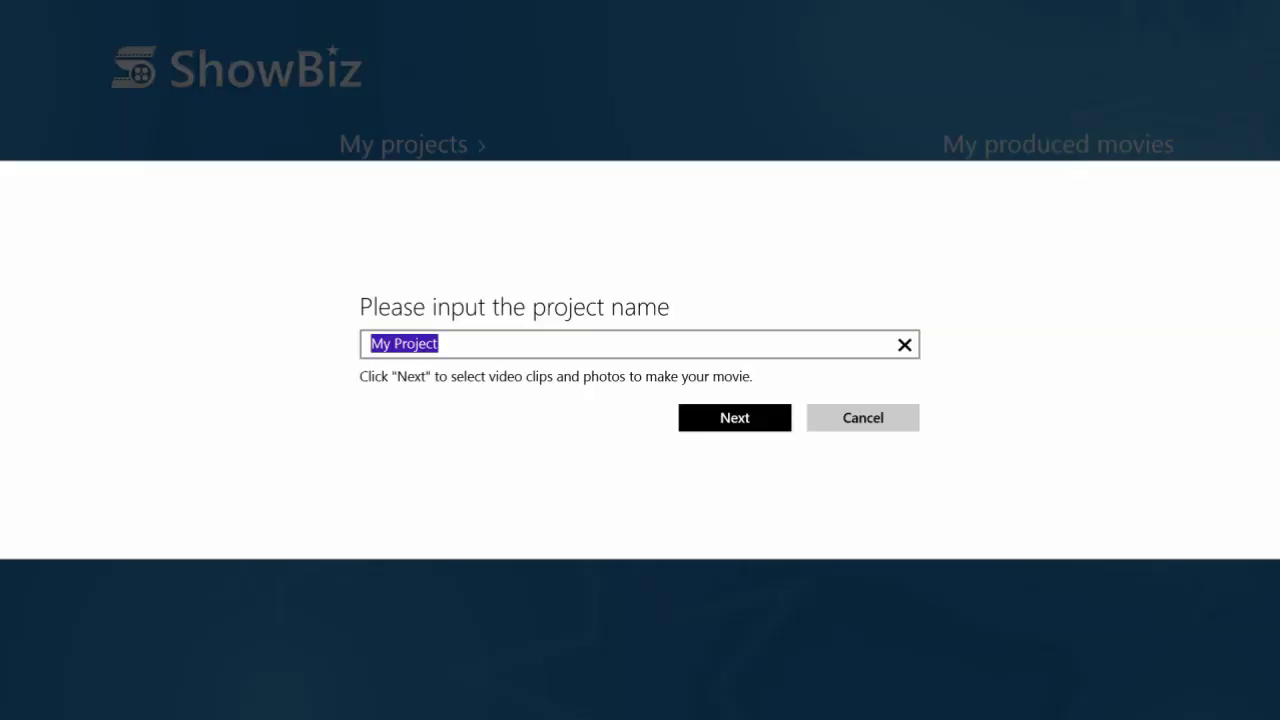
text(Cassie & A)
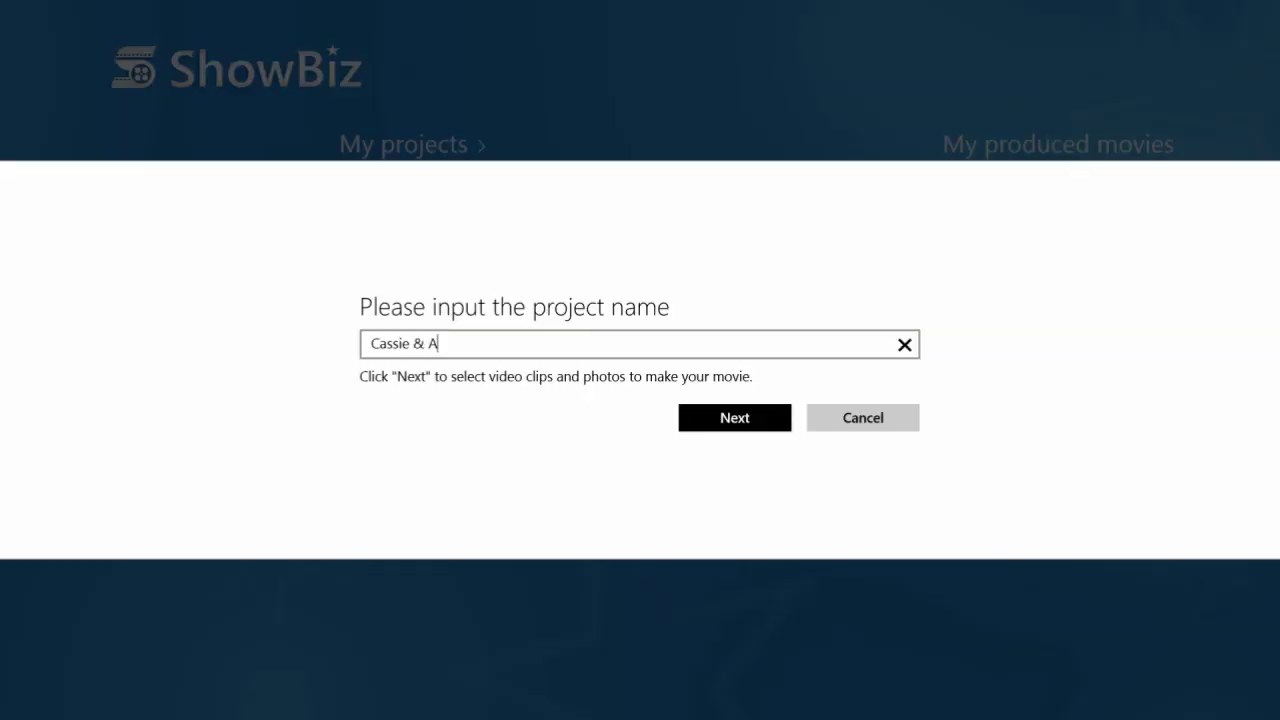
text(dam)
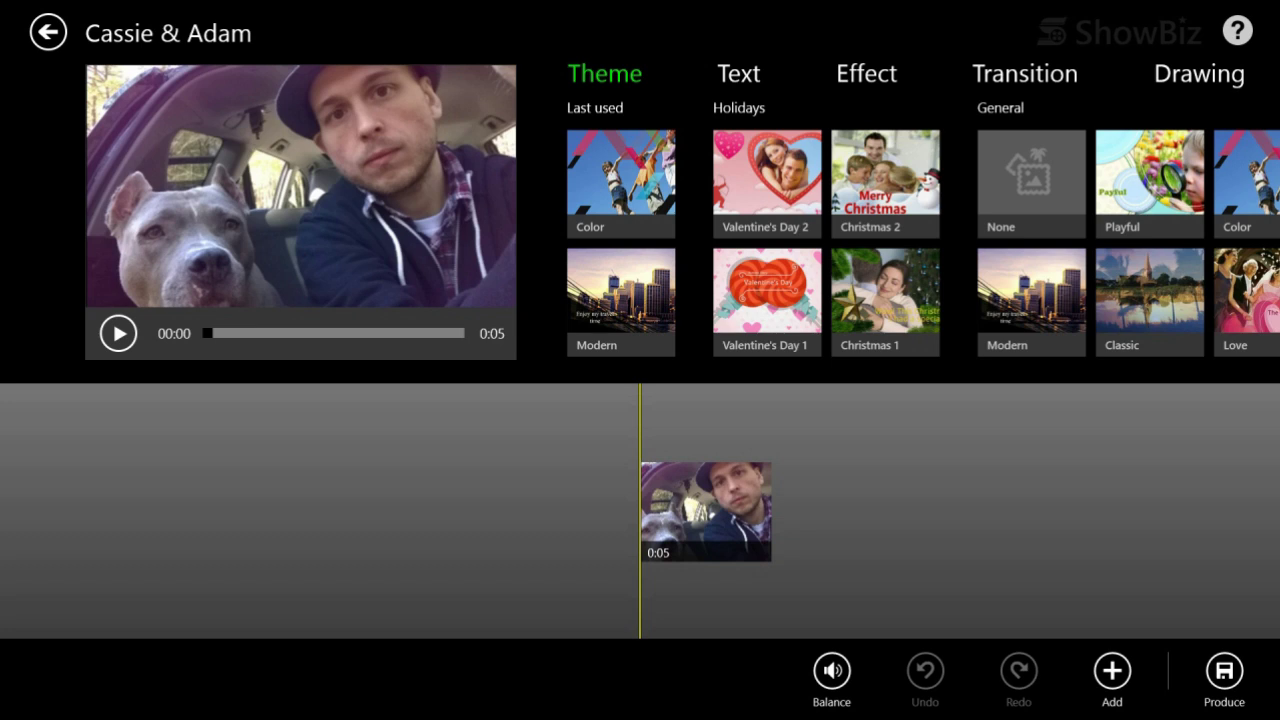
Step: Preview the car photo clip and give it a pan and zoom that starts close on the dog and widens to include the man
click(118, 333)
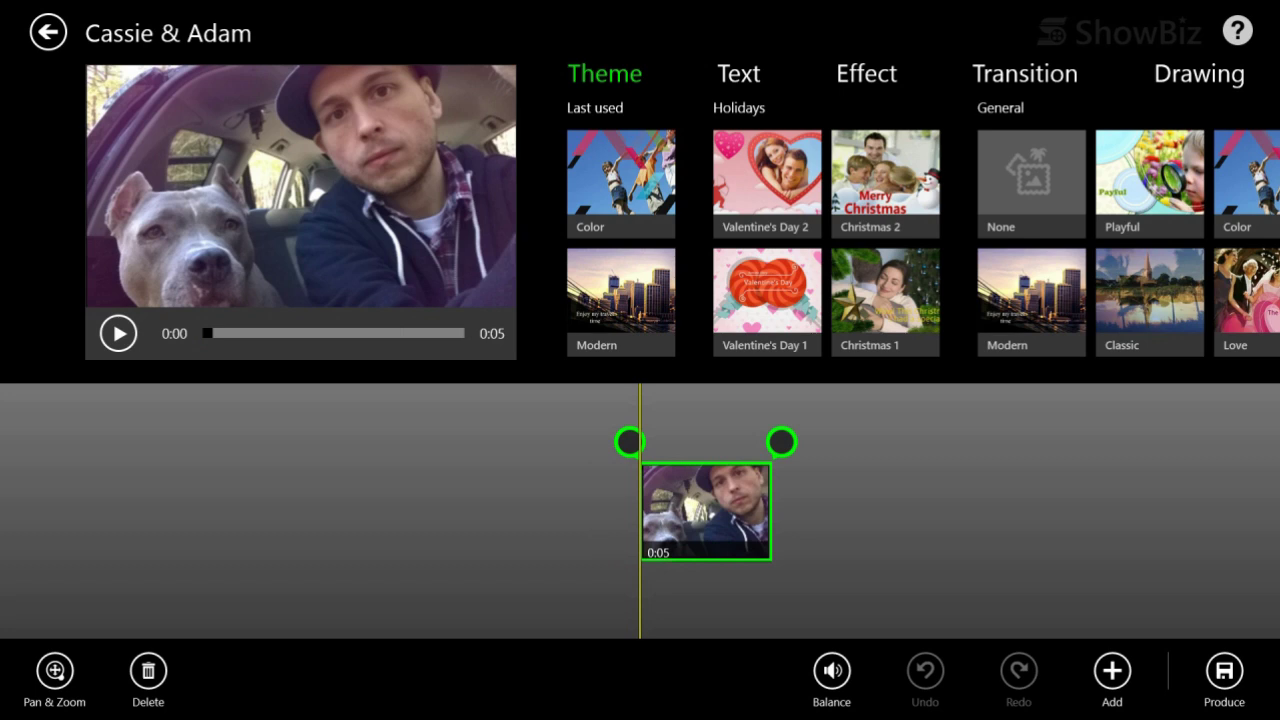
click(54, 671)
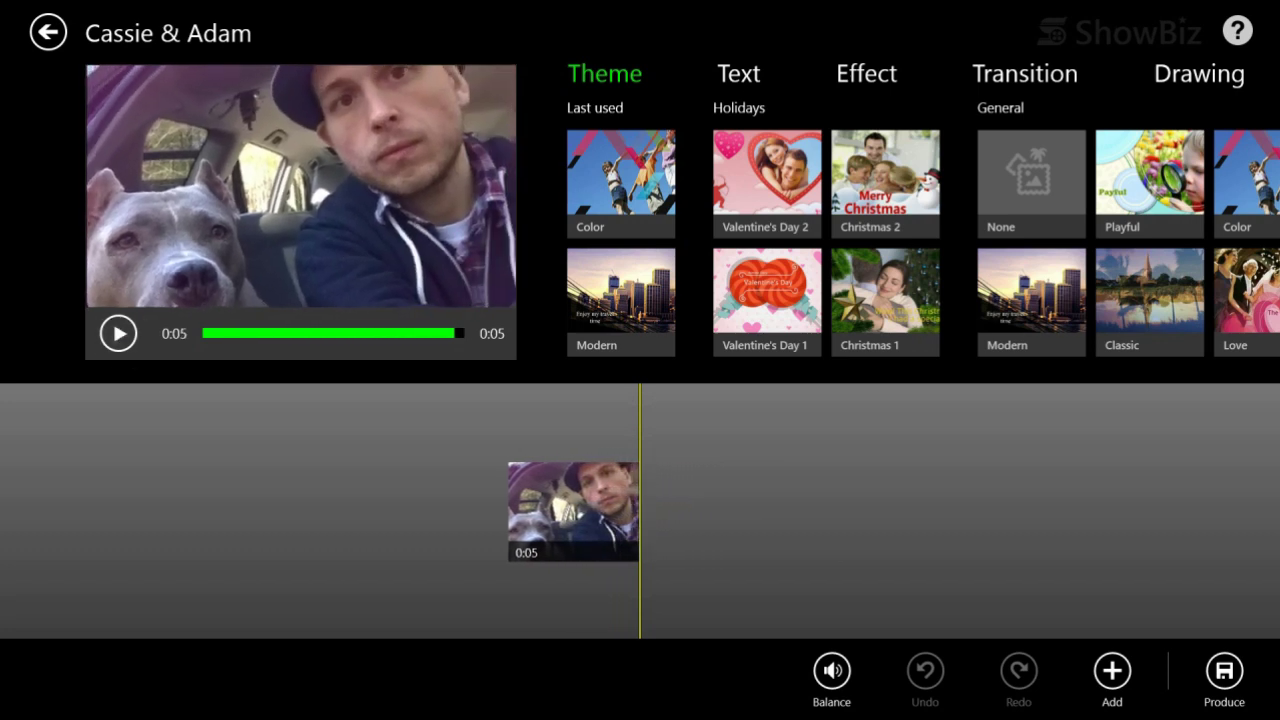
click(547, 512)
click(520, 510)
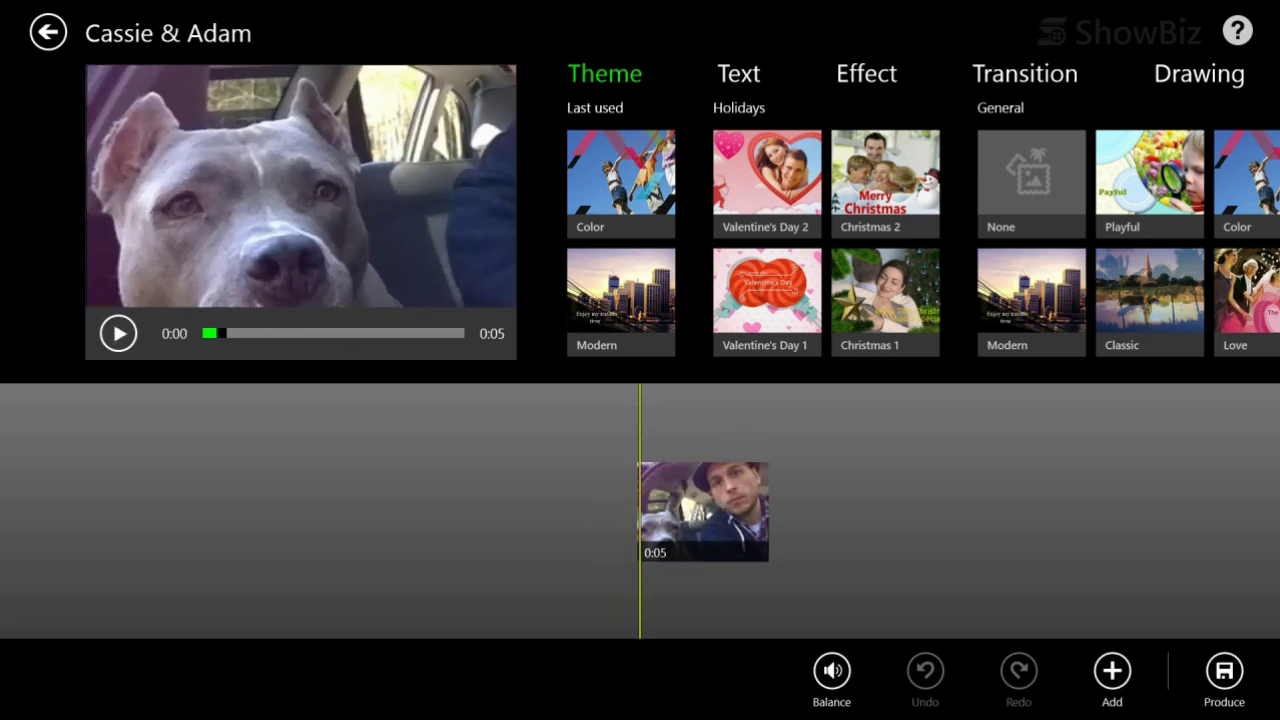
Step: Add a Fade In & Out title reading "Cassie & Me" to the car photo and preview it
click(739, 74)
click(621, 184)
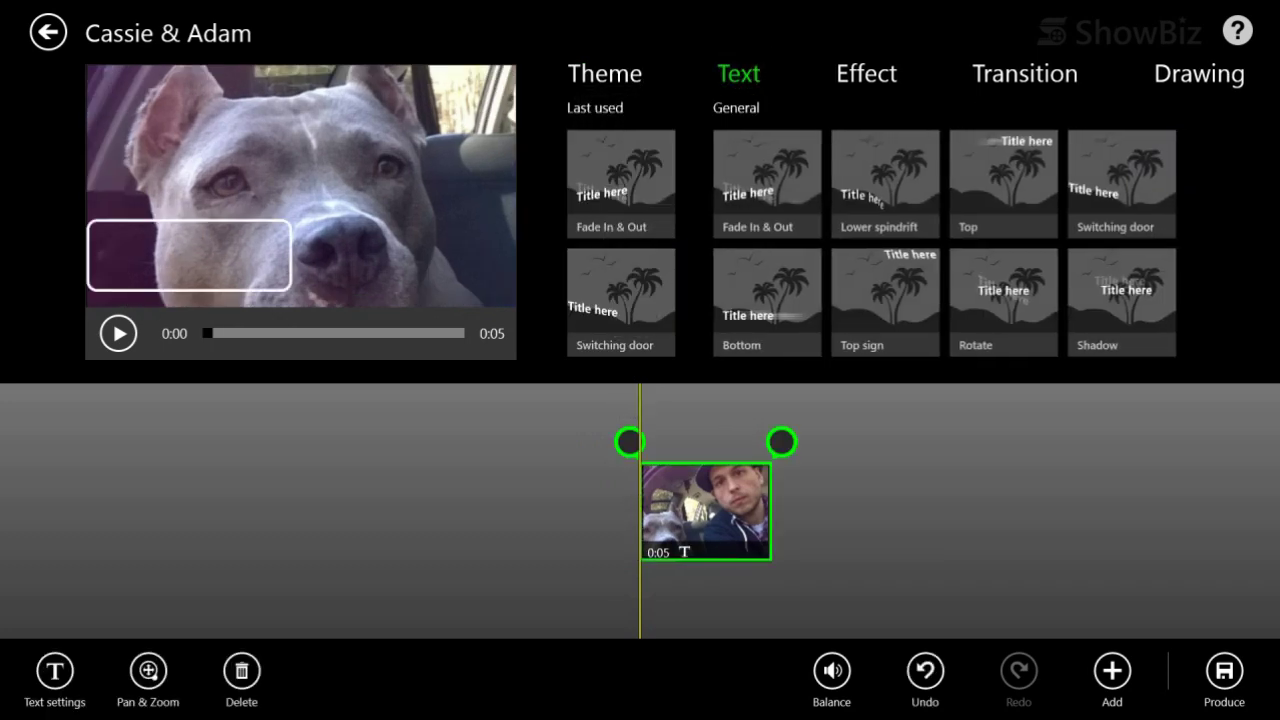
text(Cassie & Me)
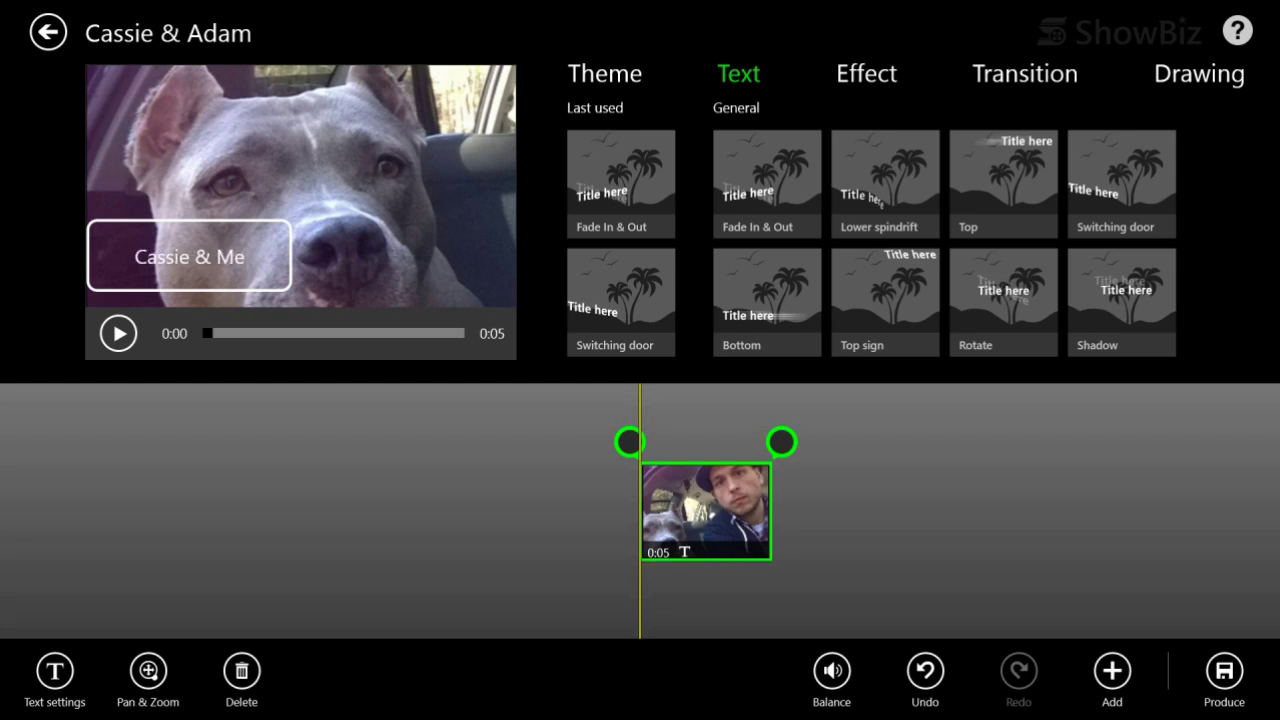
key(Escape)
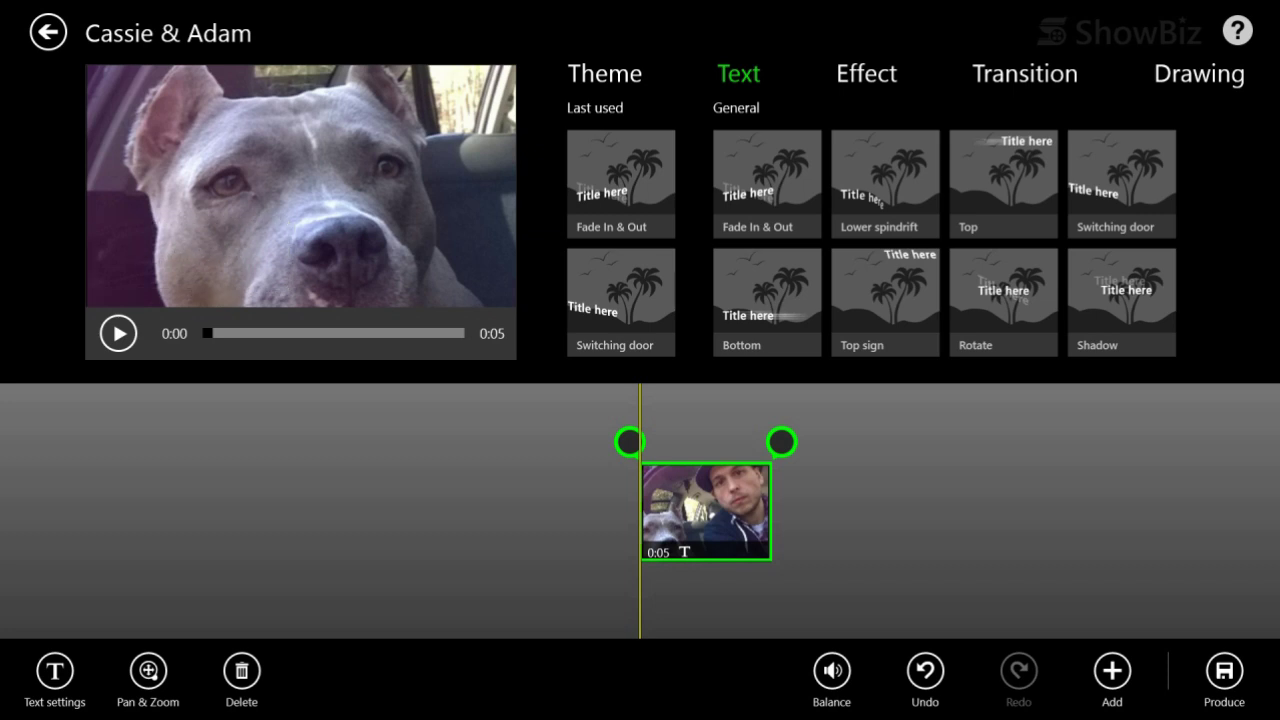
key(space)
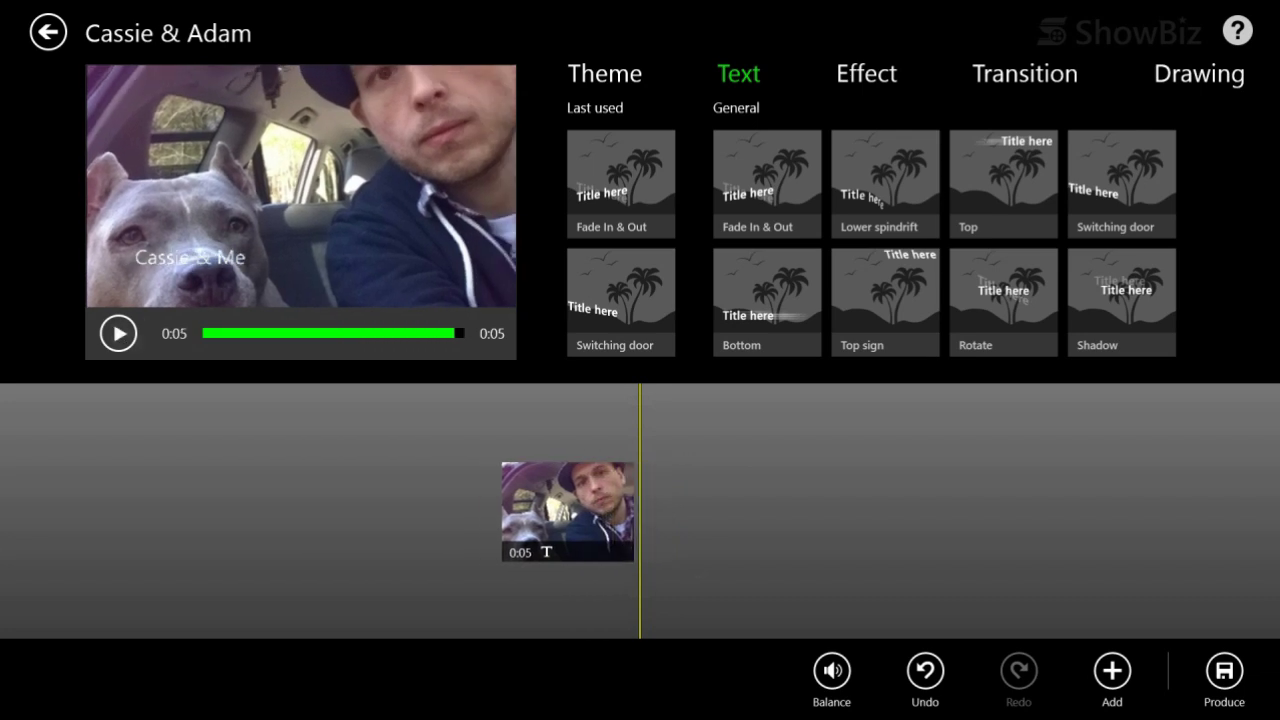
Step: Add the photo of the dog wearing a pink bandana from the Cassie Video folder to the timeline
click(1112, 670)
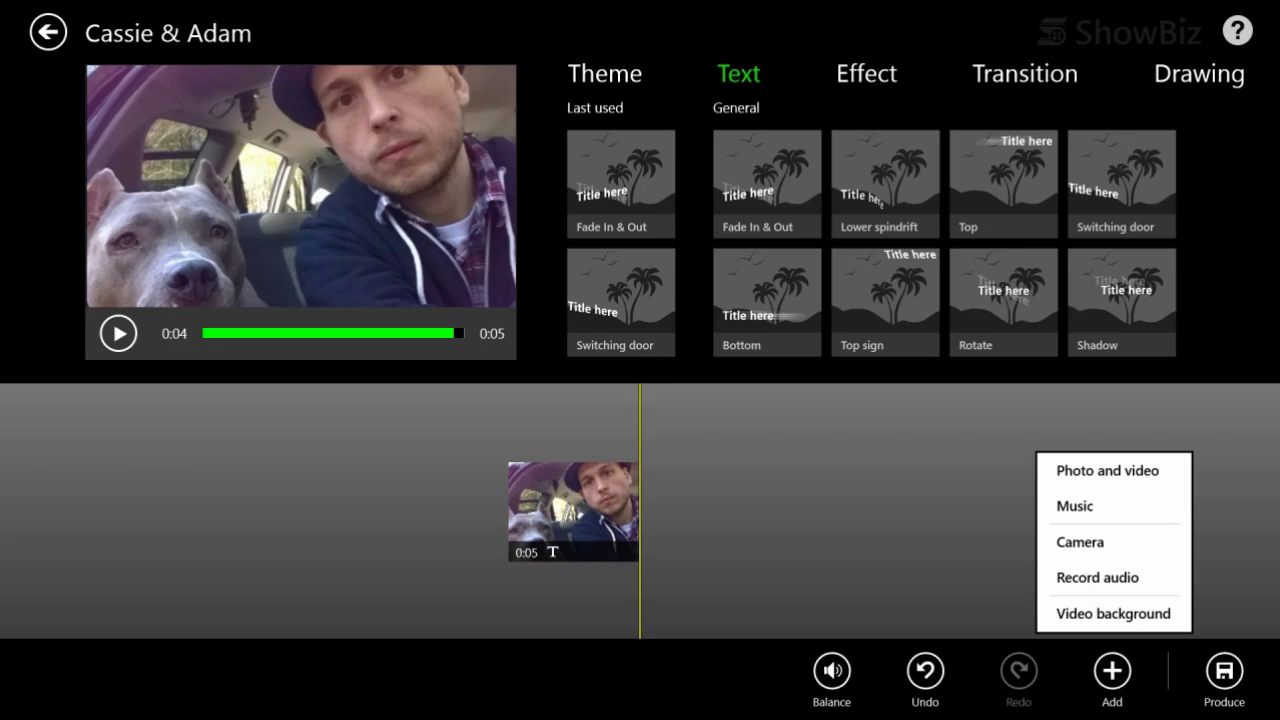
click(1108, 471)
click(388, 380)
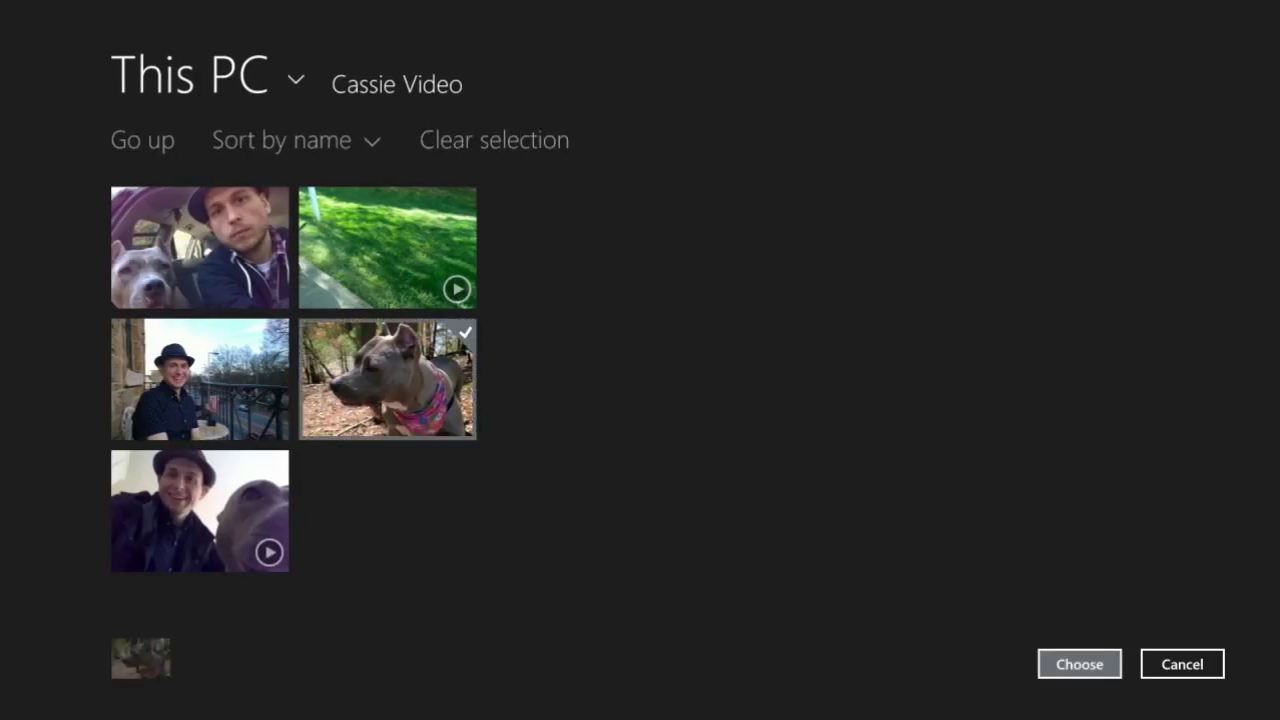
click(1079, 664)
Step: Add the photo of the man on the balcony from the Cassie Video folder to the end of the timeline
drag(970, 606, 777, 606)
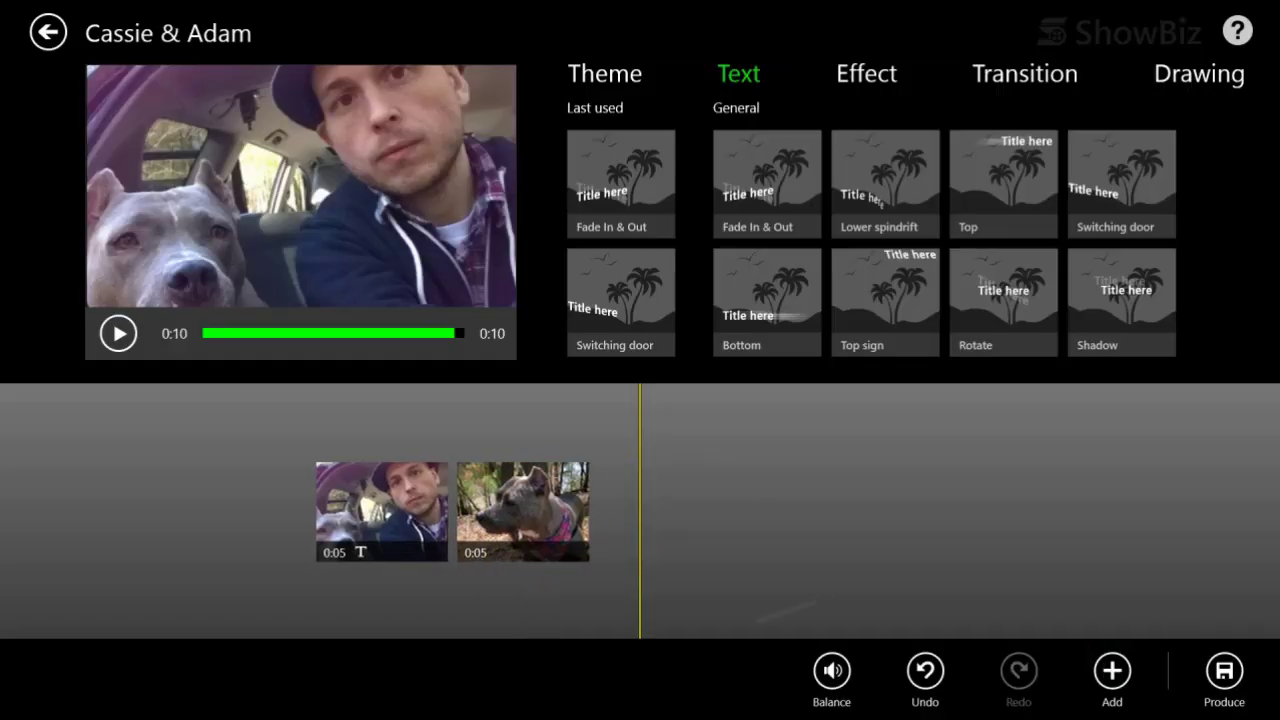
click(1112, 670)
click(1107, 470)
click(200, 379)
click(1079, 664)
Step: Add a Fade In & Out title reading "Starring: Cassie" to the dog photo in the middle of the timeline
drag(997, 572, 980, 572)
click(690, 507)
drag(690, 507, 697, 507)
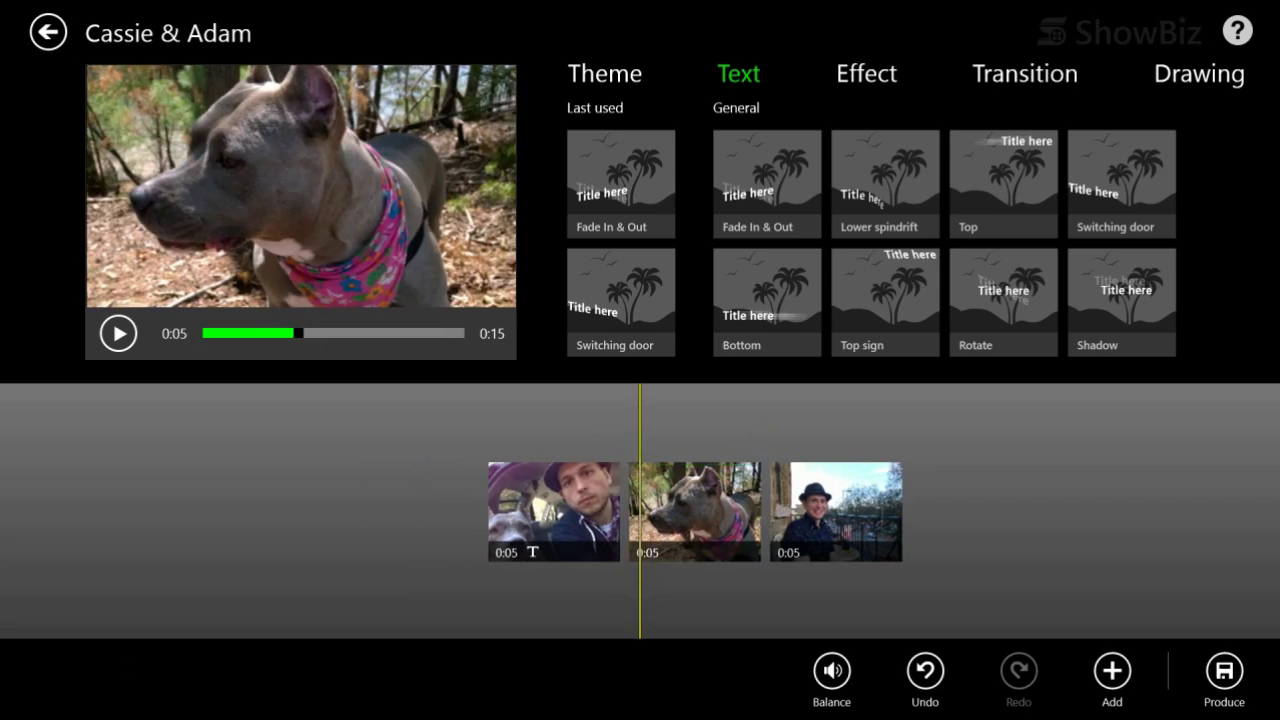
click(694, 511)
click(621, 183)
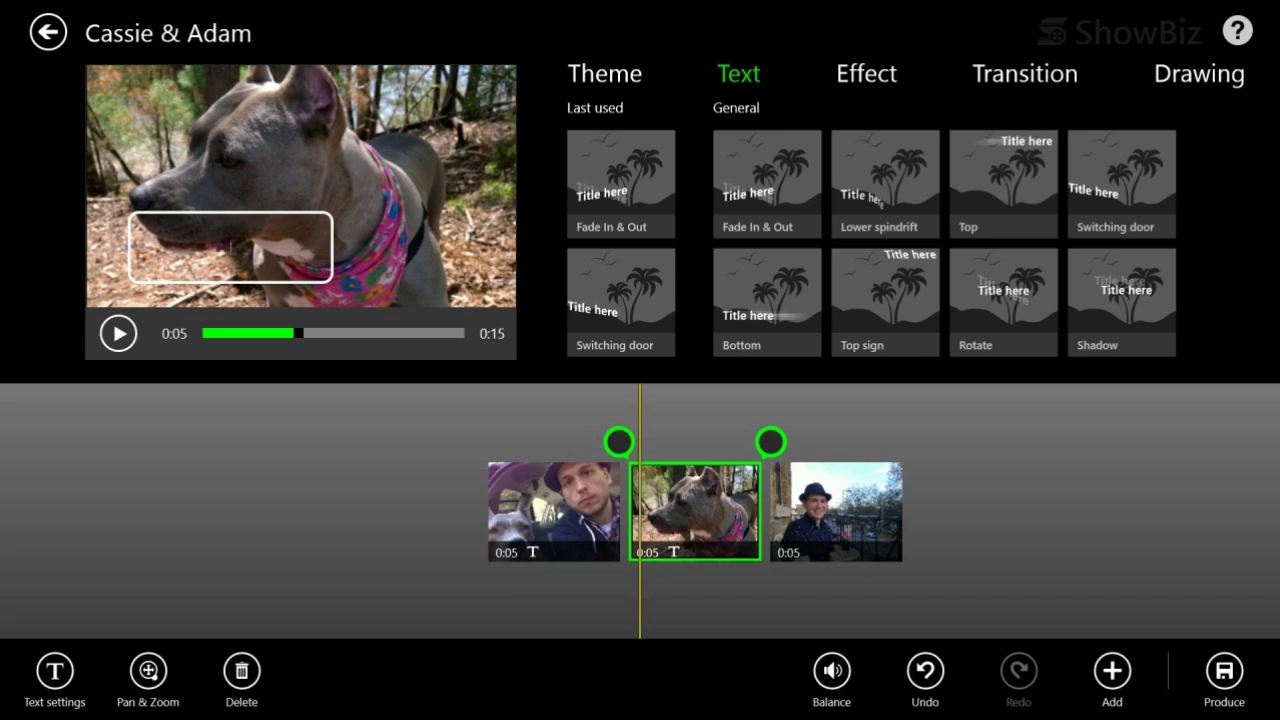
text(arring: Cassie)
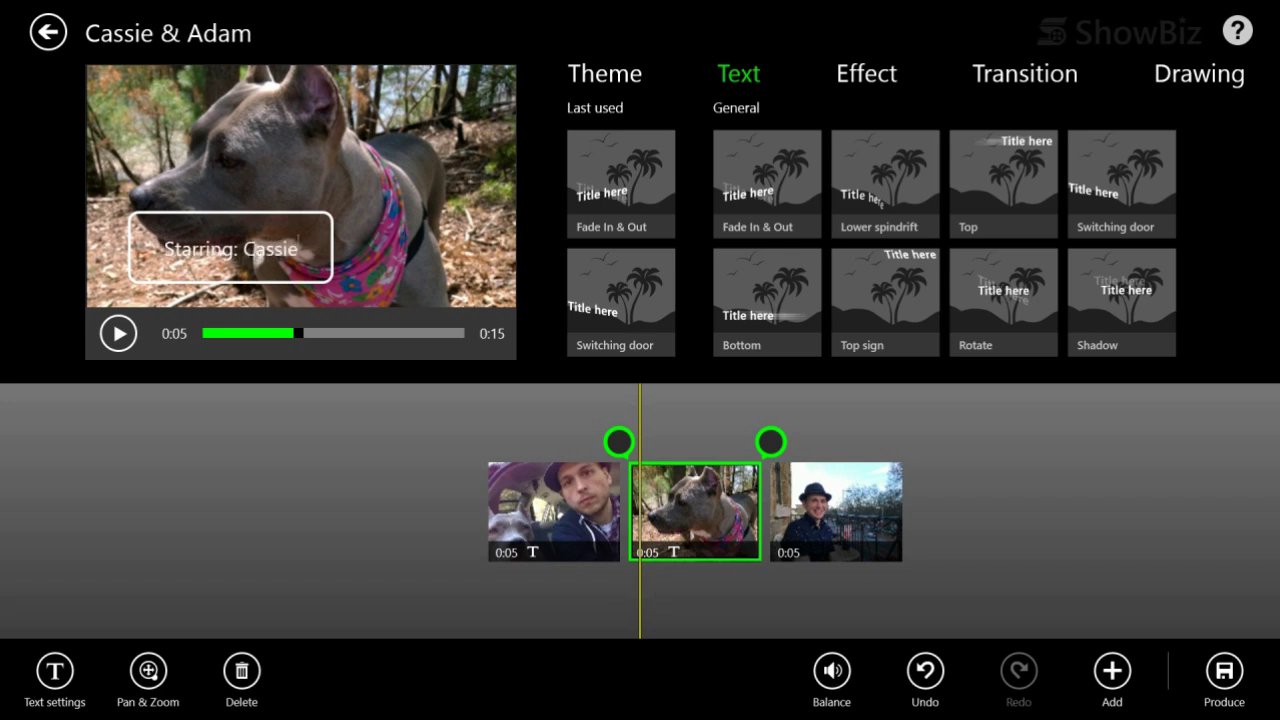
key(Return)
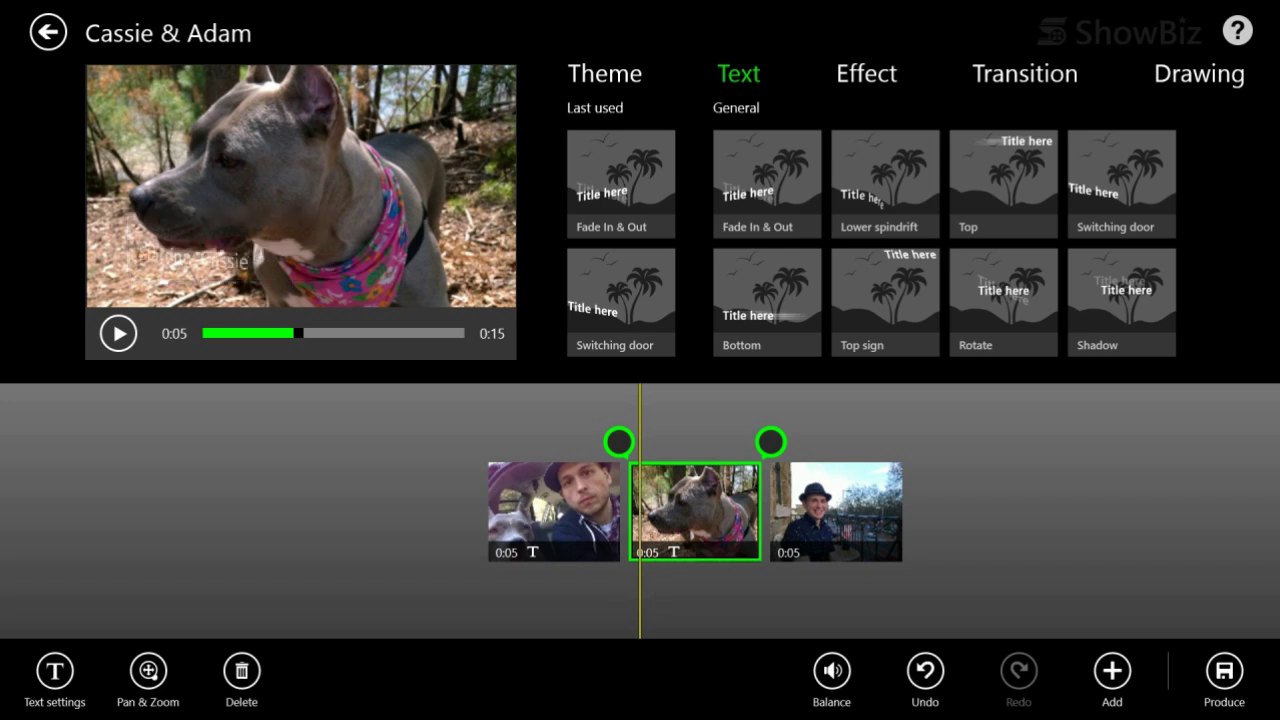
Step: Add a Fade In & Out title to the balcony photo reading "Co-Starring:" followed by the man's first name
click(836, 511)
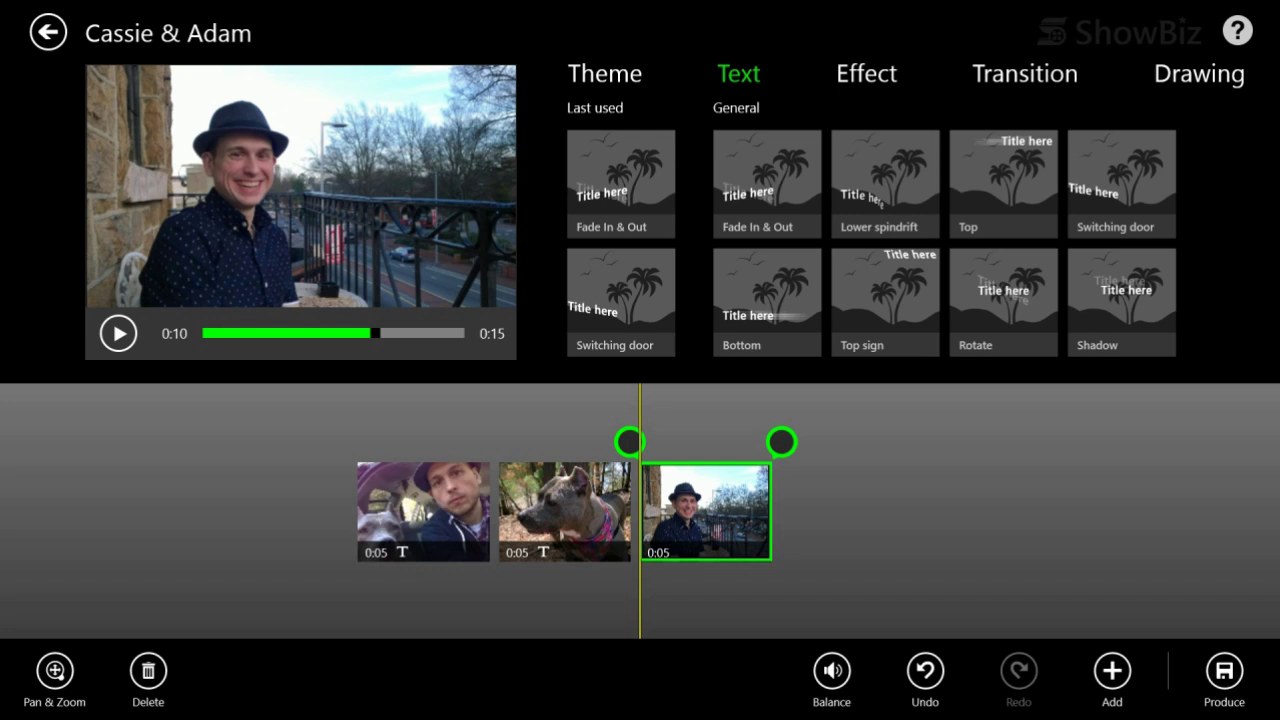
click(620, 183)
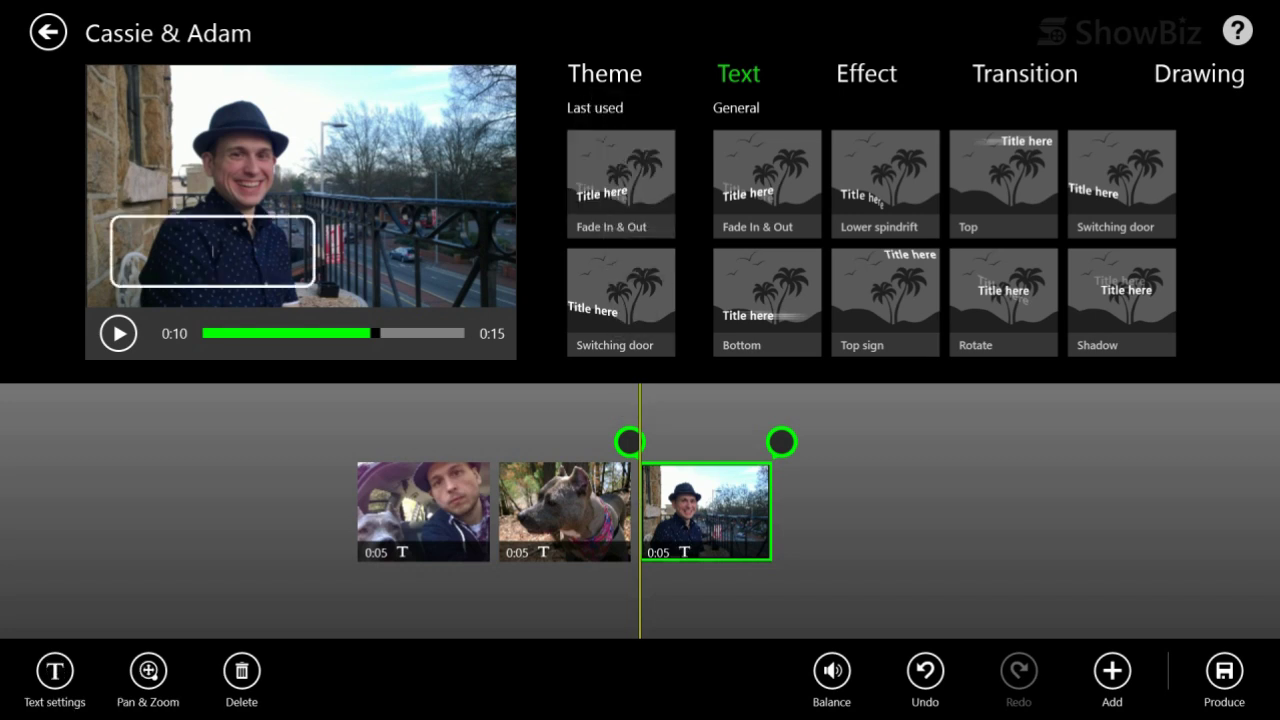
text(Co-Starring: Adam)
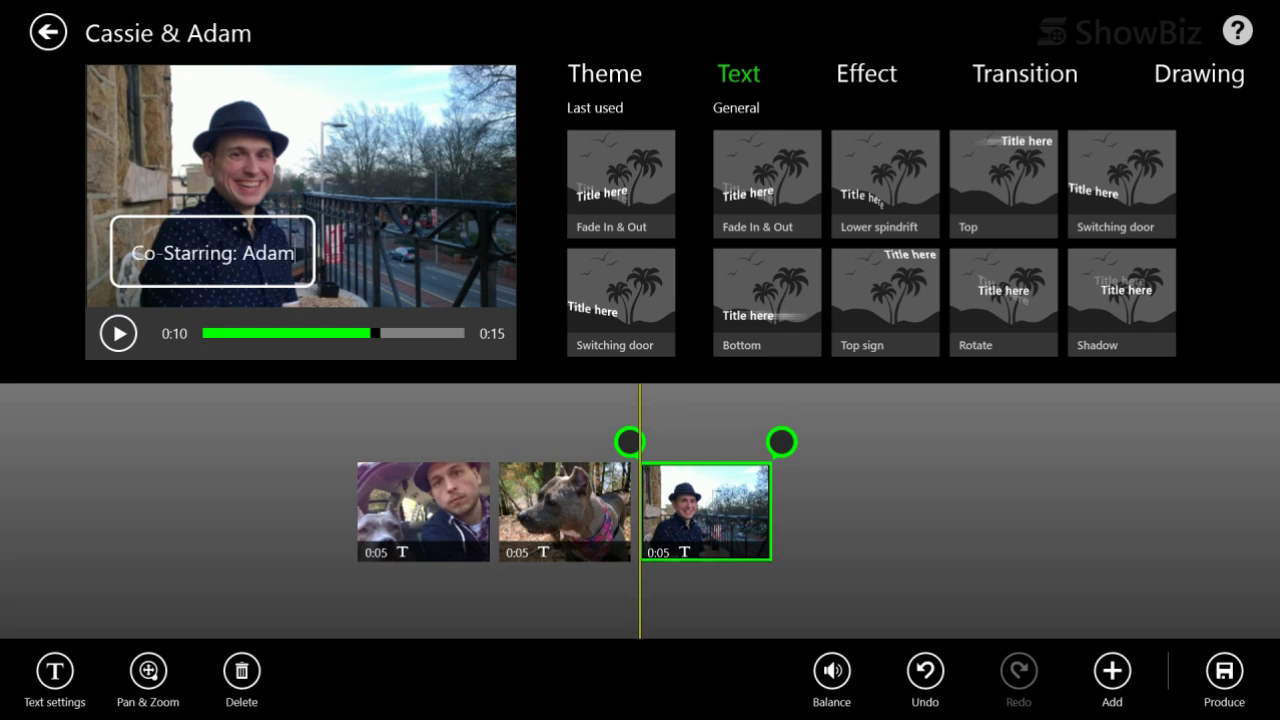
key(Return)
key(BackSpace)
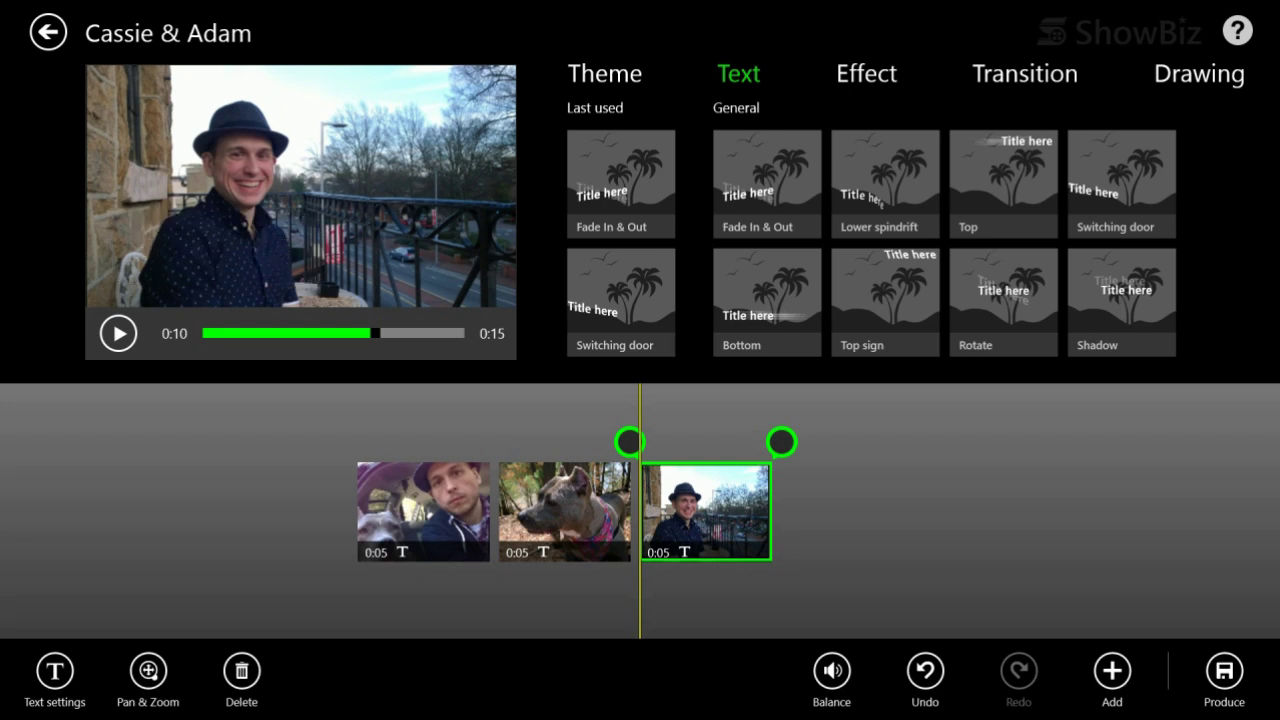
Step: Place a Page down transition between the car photo and the dog photo and preview it
drag(375, 333, 281, 333)
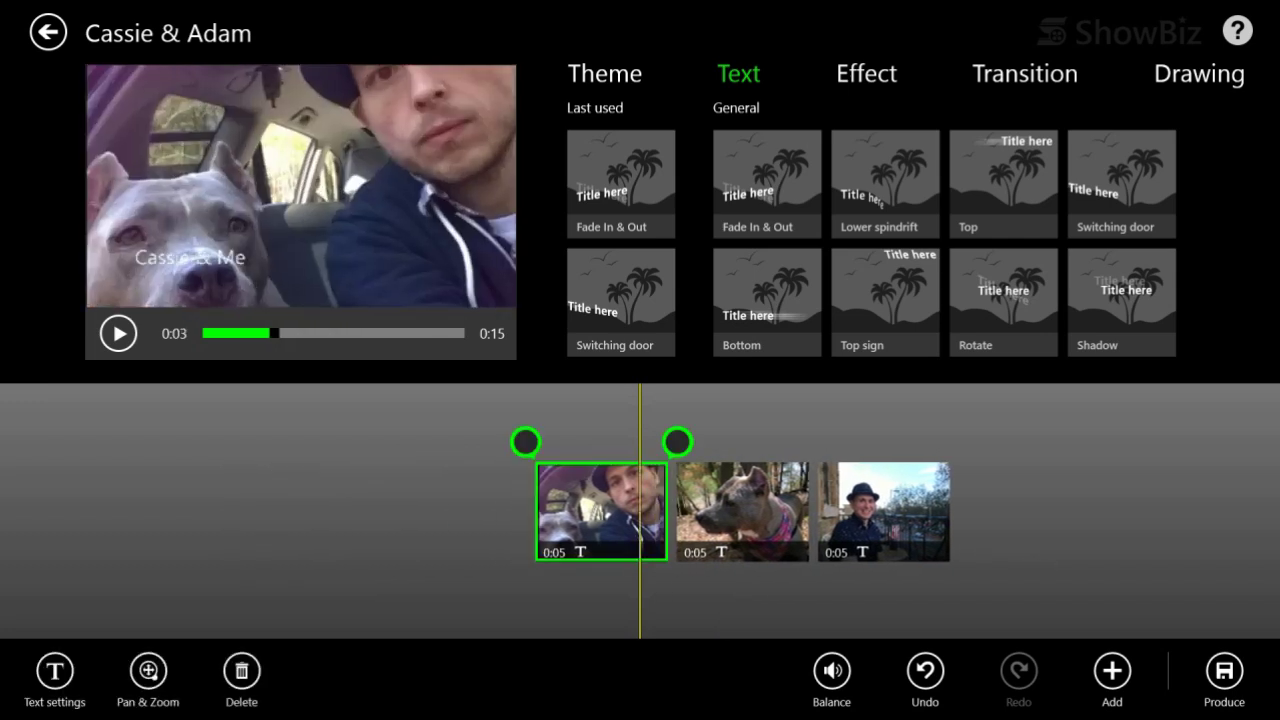
click(1025, 74)
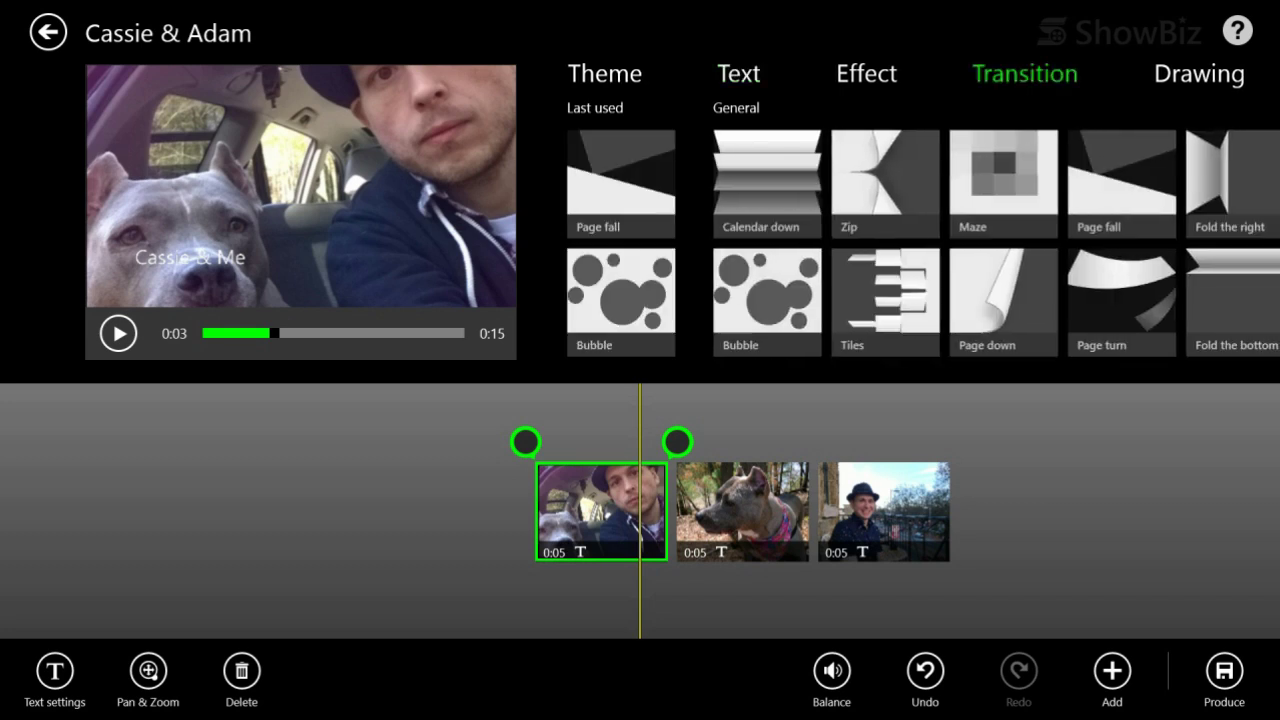
scroll(920, 243, right, 2)
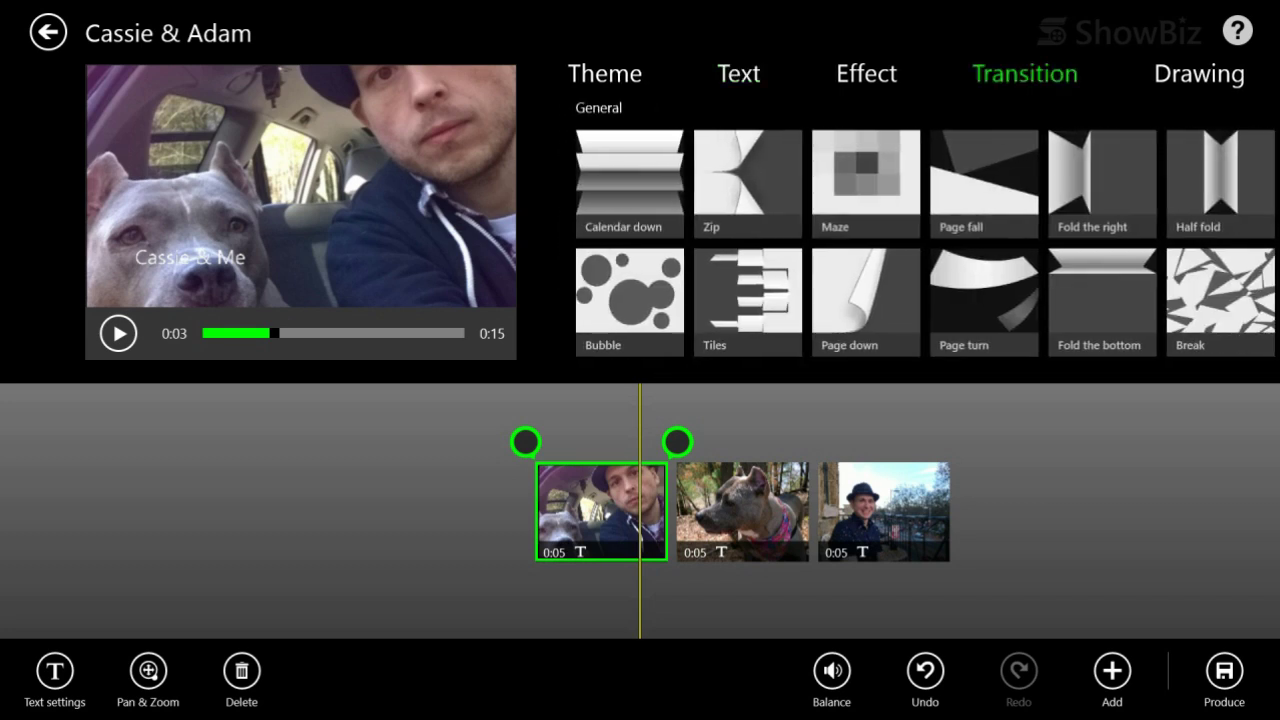
drag(866, 291, 677, 442)
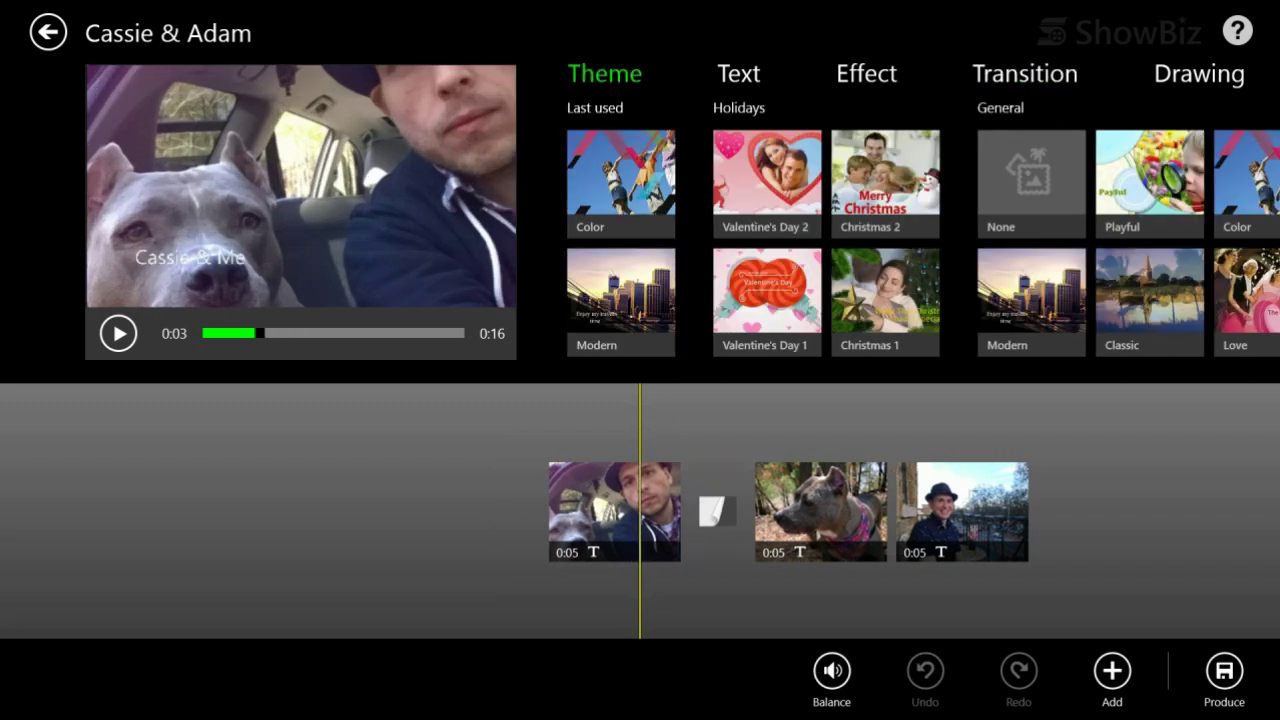
key(space)
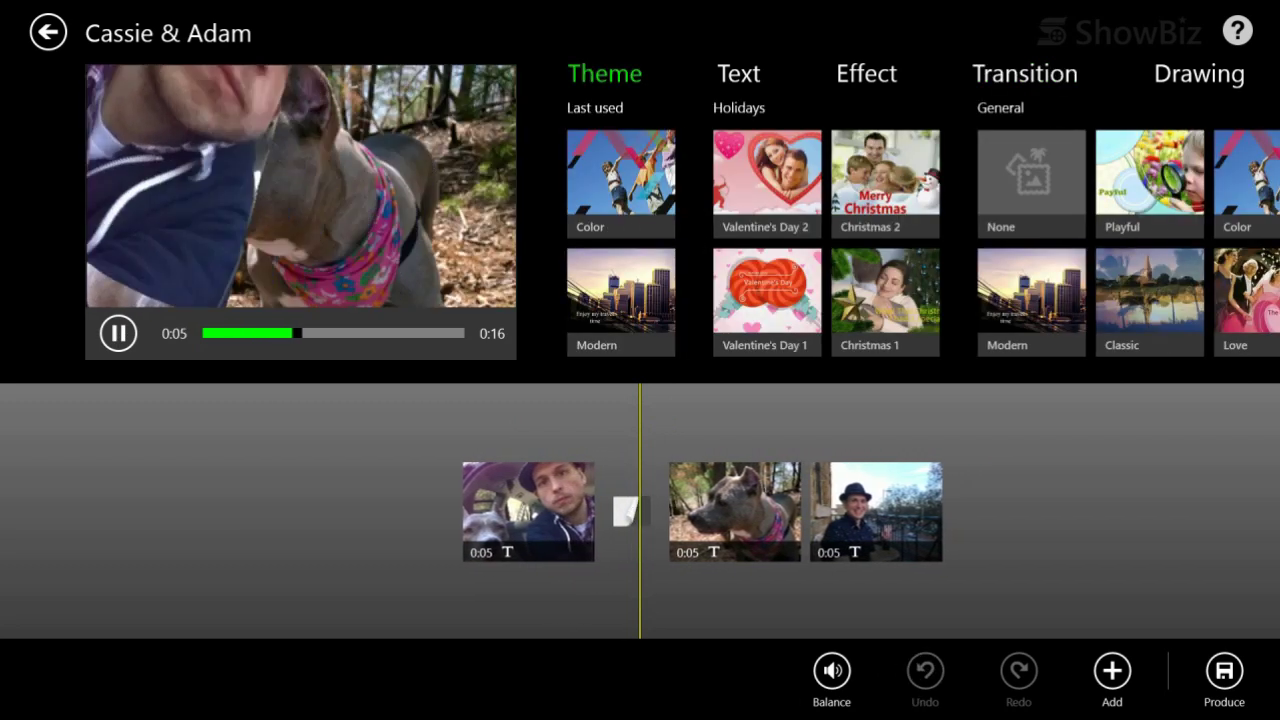
click(118, 333)
Step: Place a Page down transition between the dog photo and the balcony photo
scroll(640, 512, right, 1)
click(610, 511)
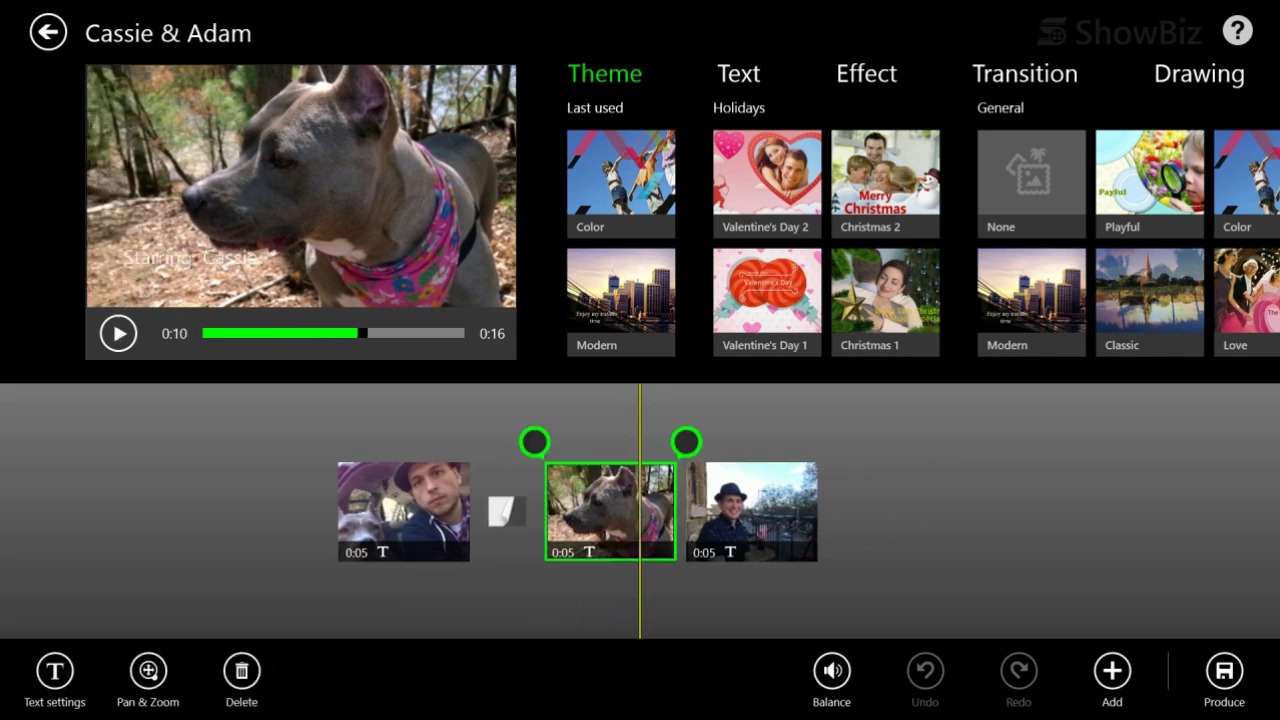
click(1025, 74)
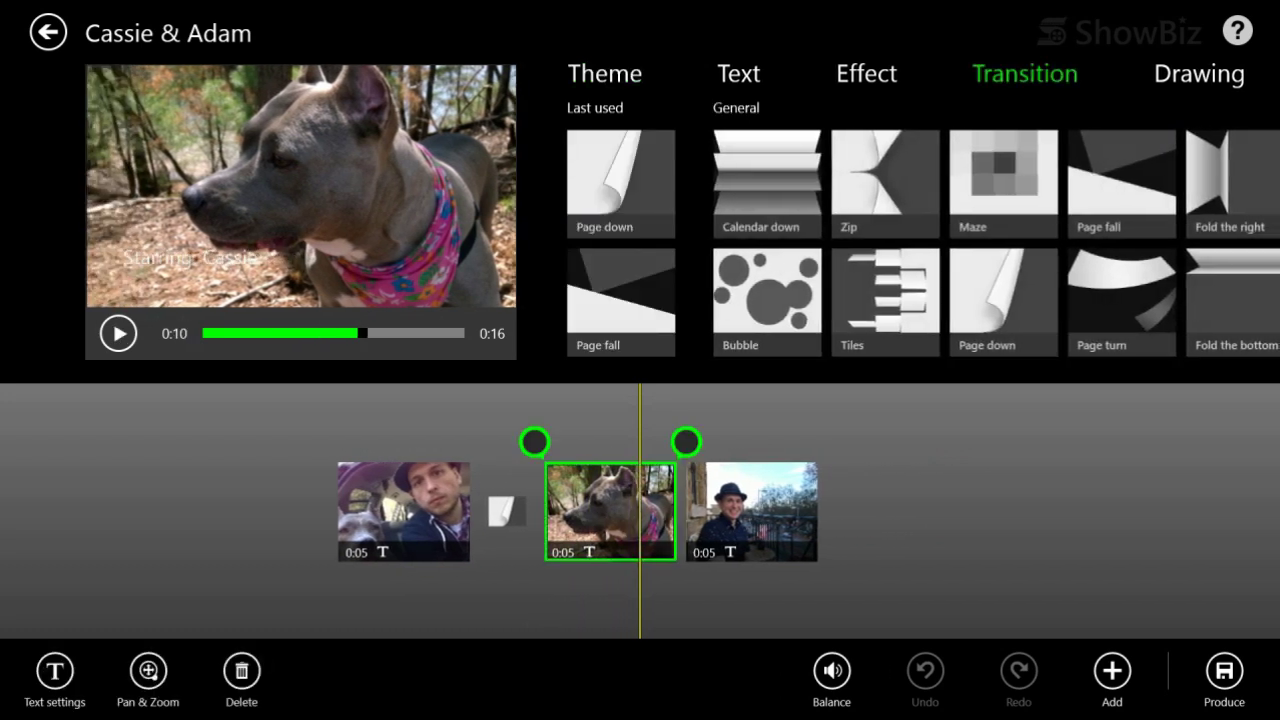
click(1003, 302)
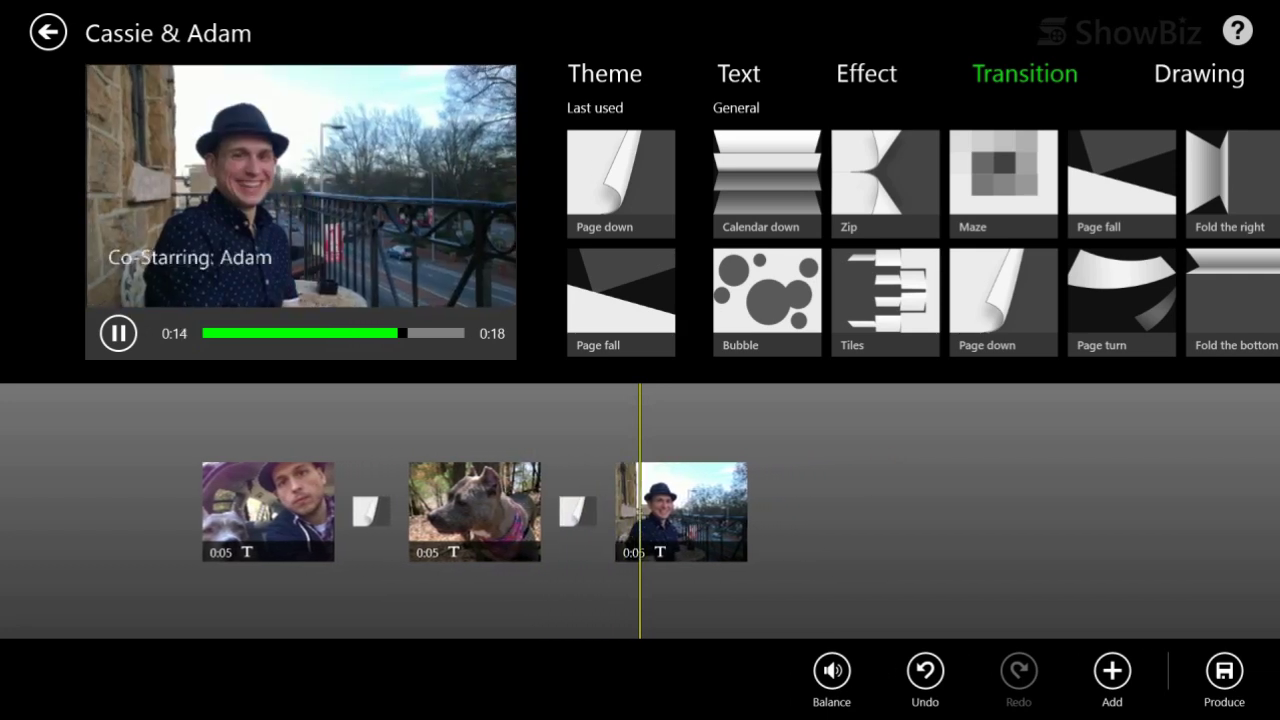
Step: Add the music track "05 Cassie's Song.mp3" from the start of the timeline and play the movie to check it
drag(570, 511, 710, 511)
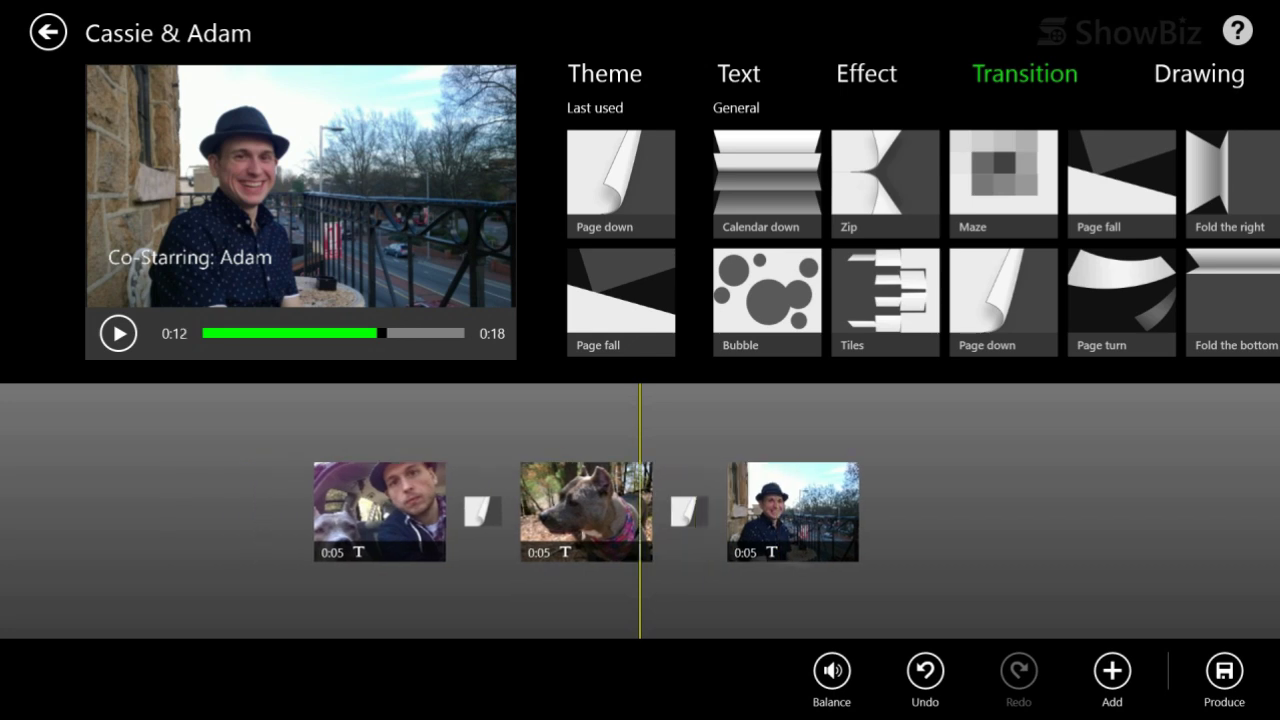
scroll(640, 510, left, 5)
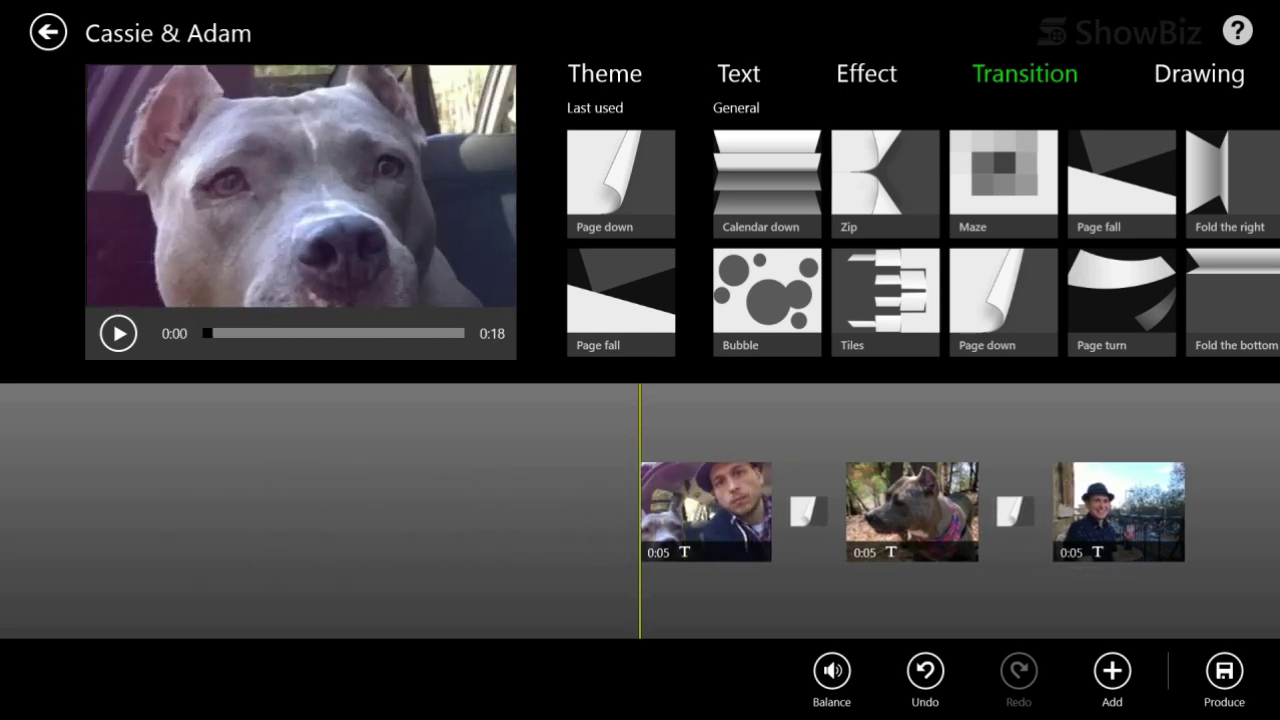
click(1112, 671)
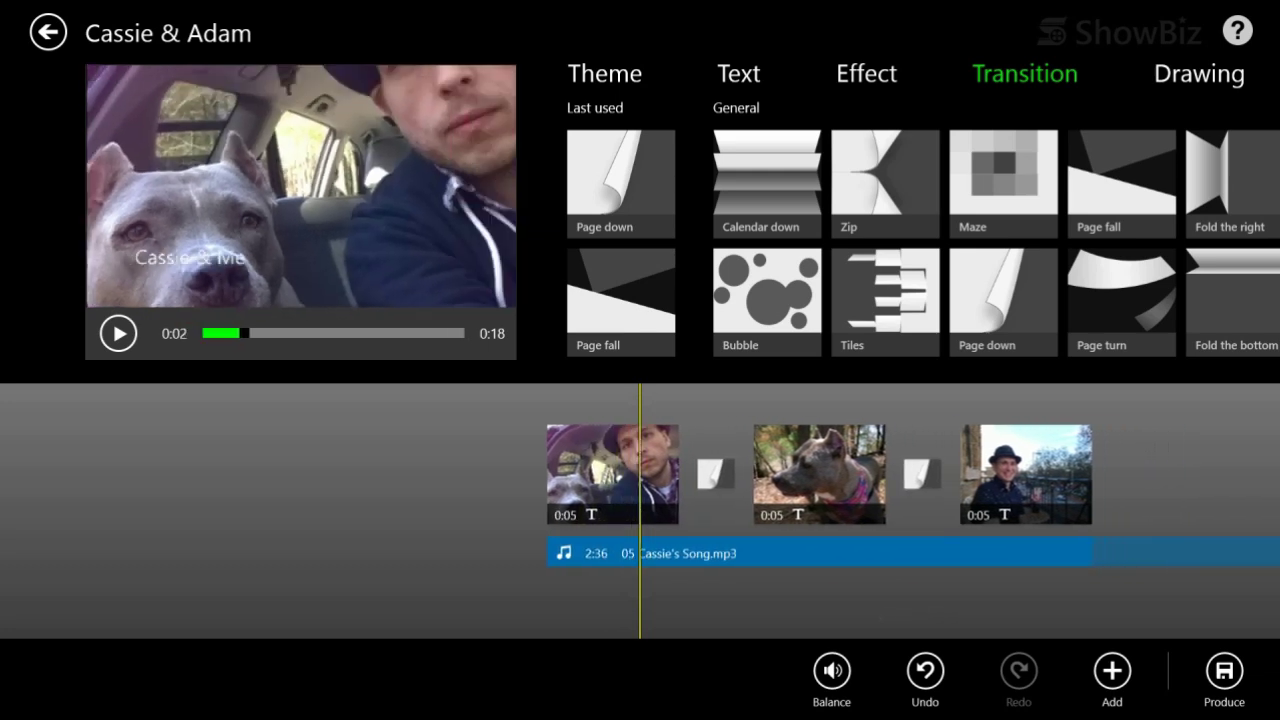
click(118, 333)
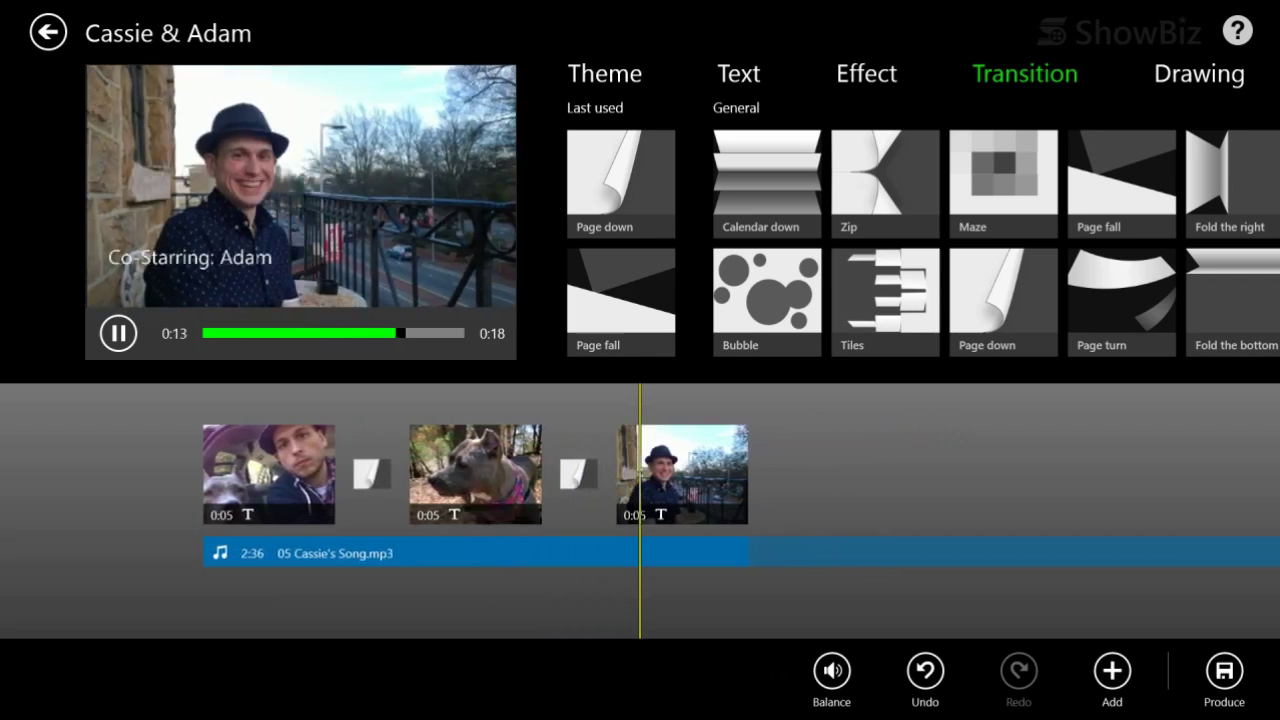
key(space)
Step: Add the grass-and-sidewalk video clip of the dog from the Cassie Video folder after the balcony photo
scroll(640, 495, right, 2)
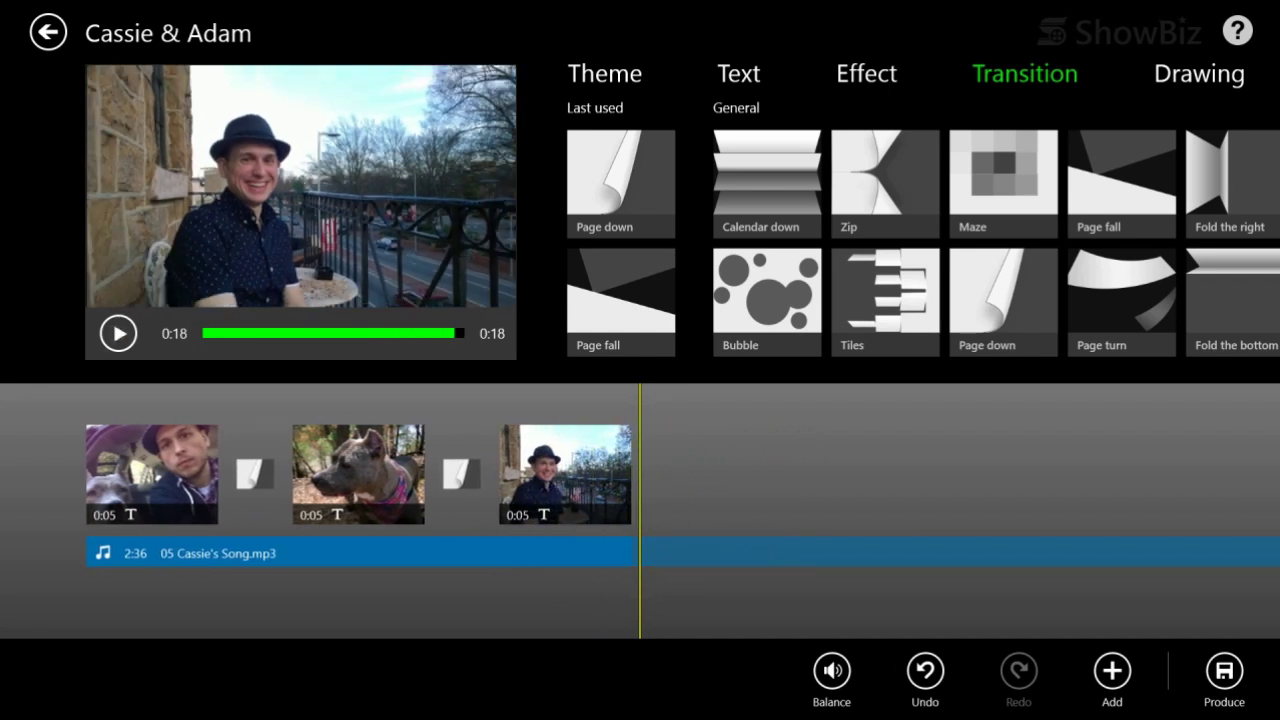
click(661, 573)
click(1112, 671)
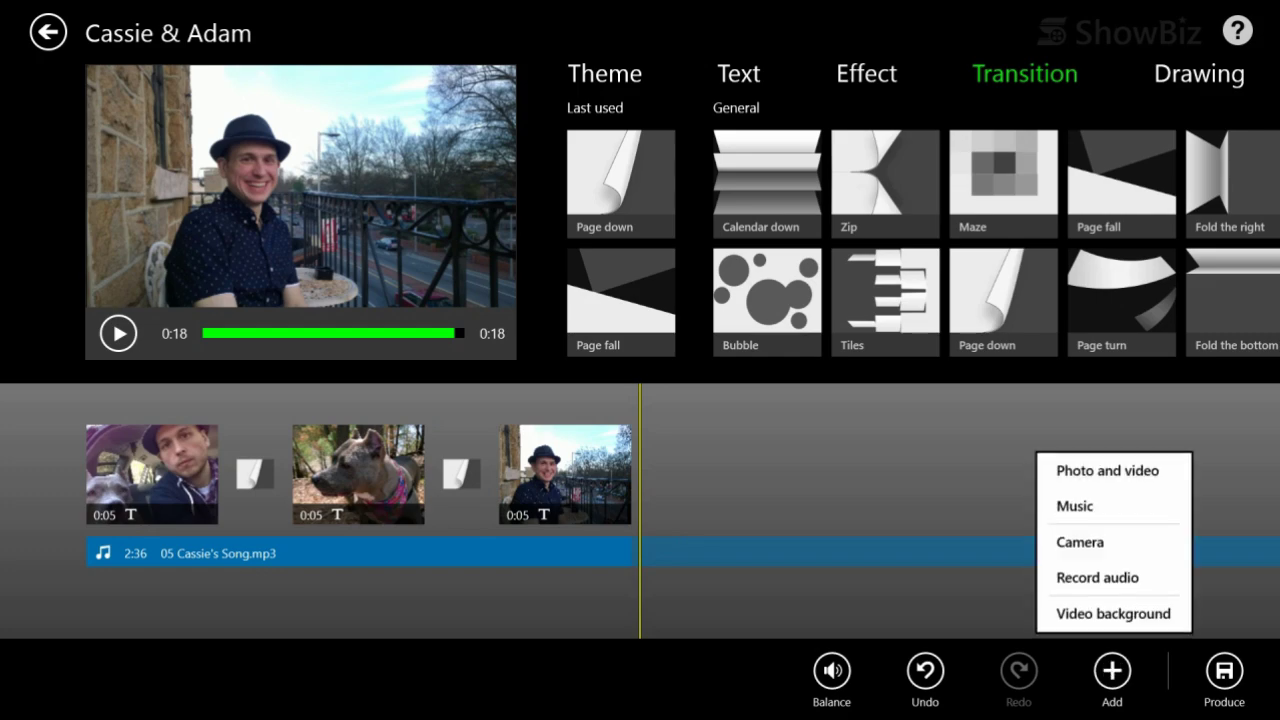
click(1107, 470)
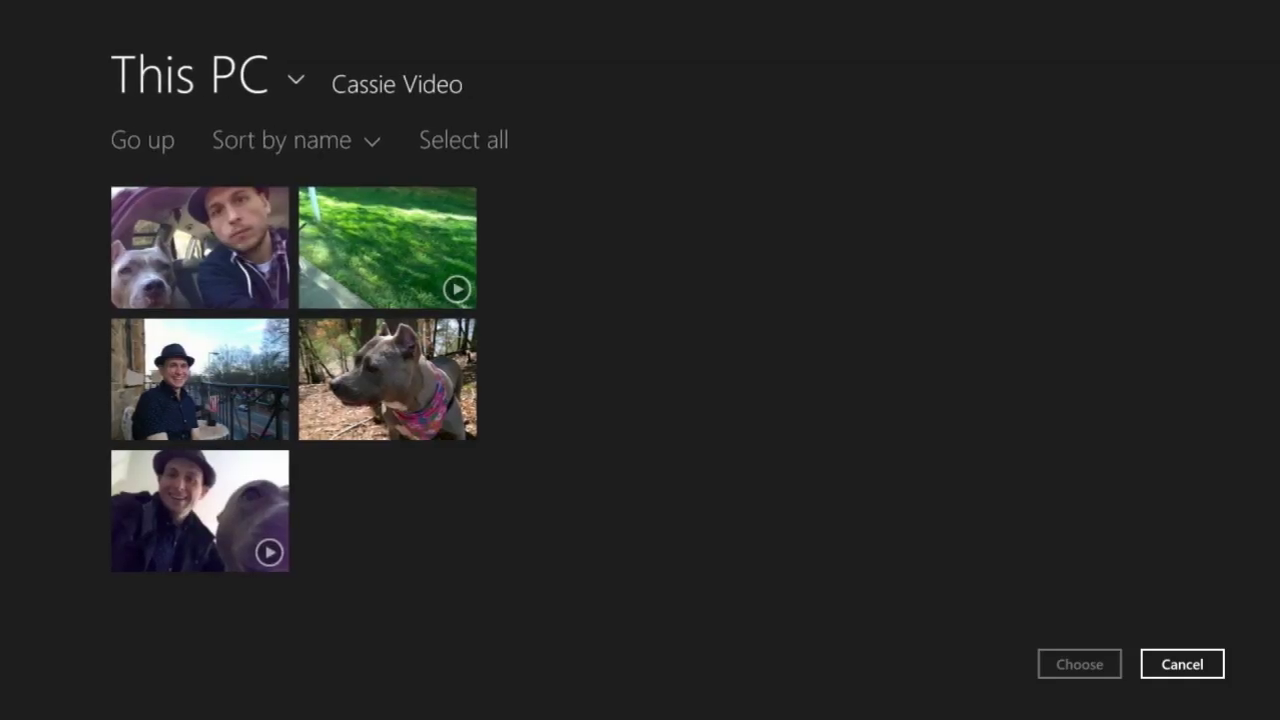
click(387, 247)
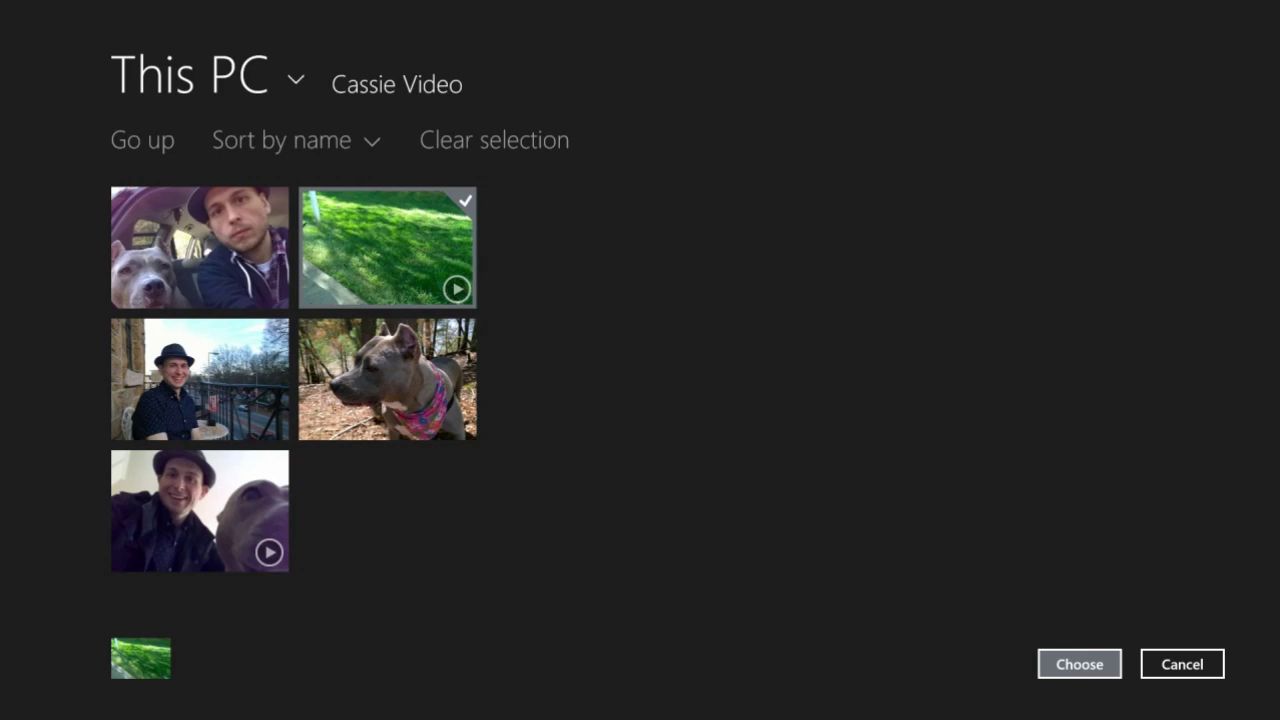
click(1079, 664)
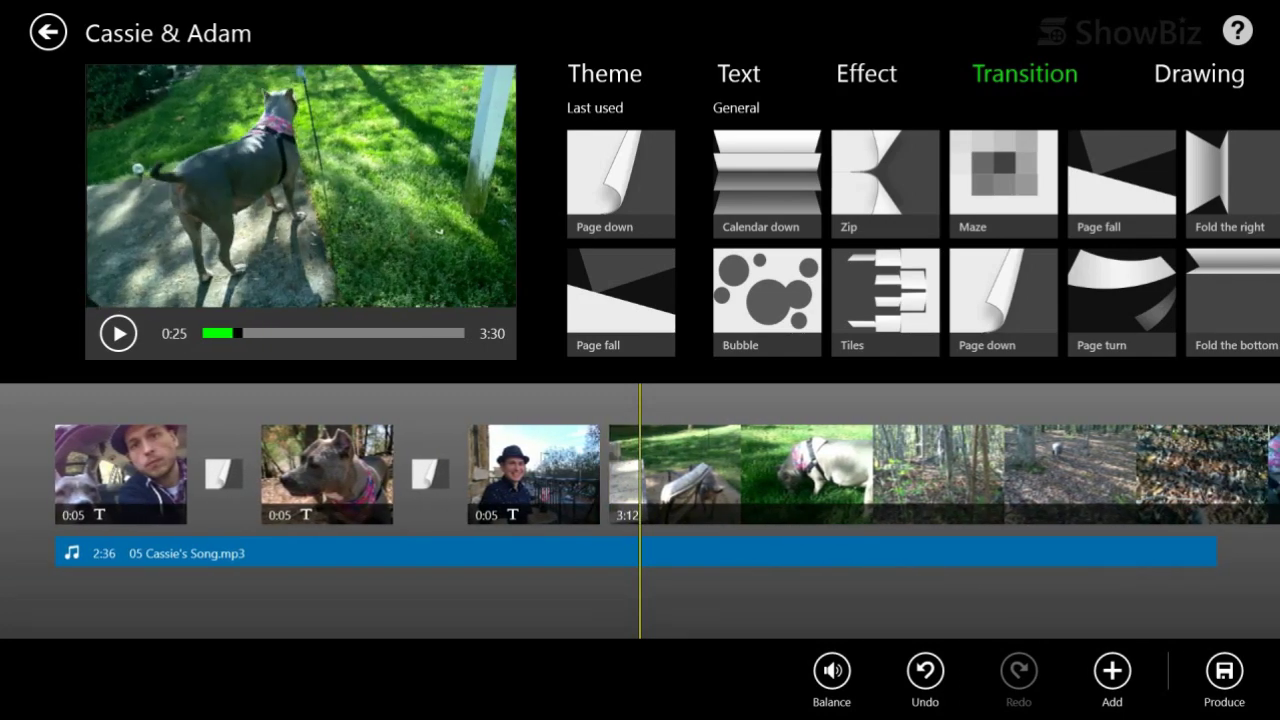
Step: Set the Video volume to 0 in the audio balance, leaving Audio Track 1 at 100
click(598, 404)
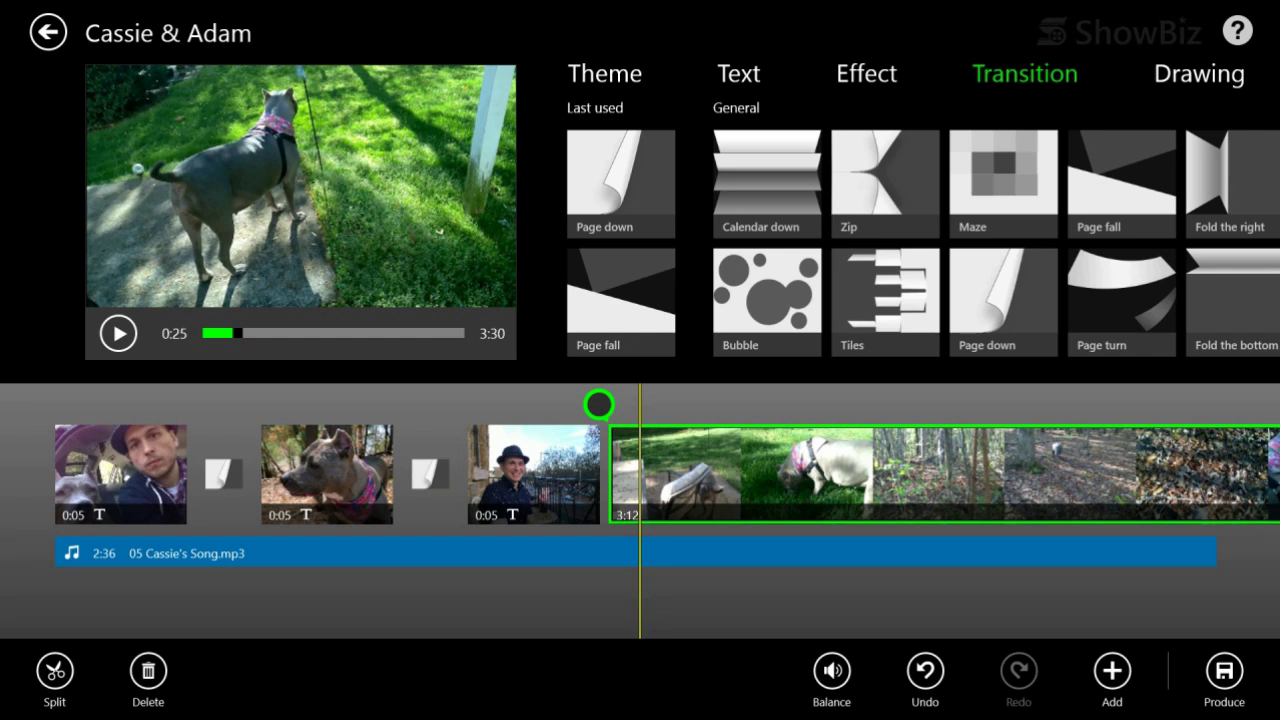
click(832, 671)
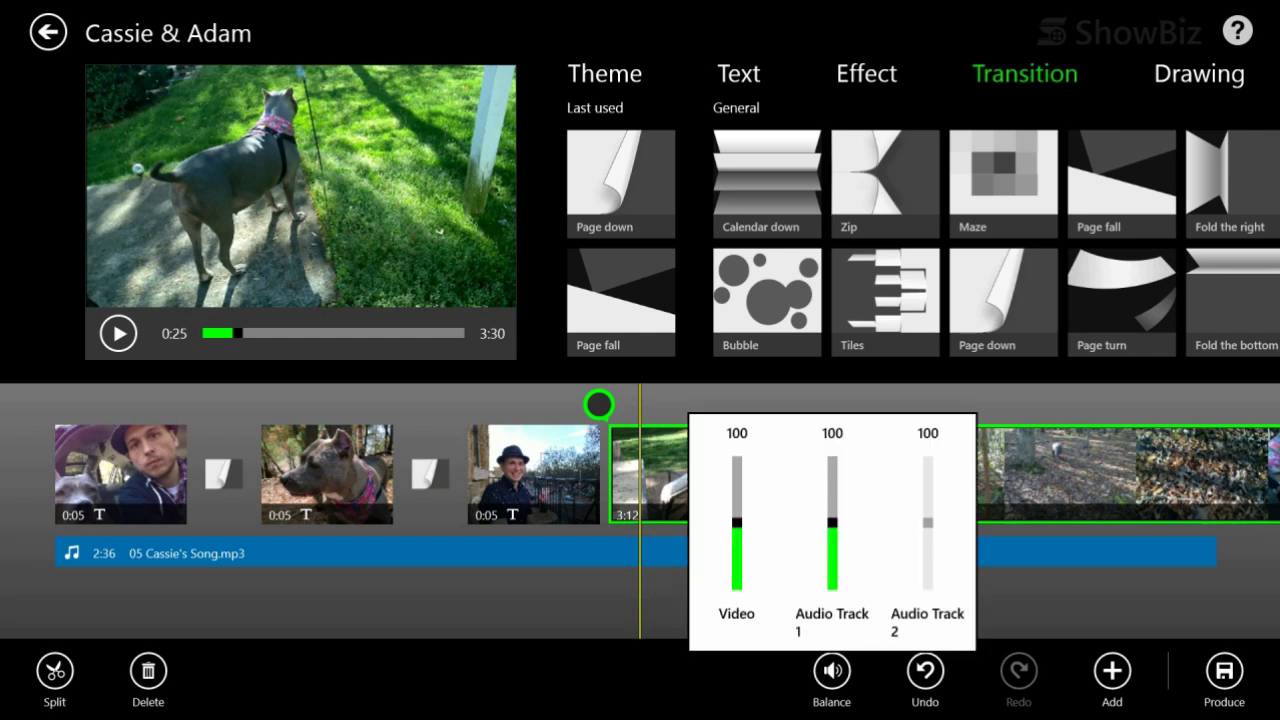
drag(737, 522, 737, 585)
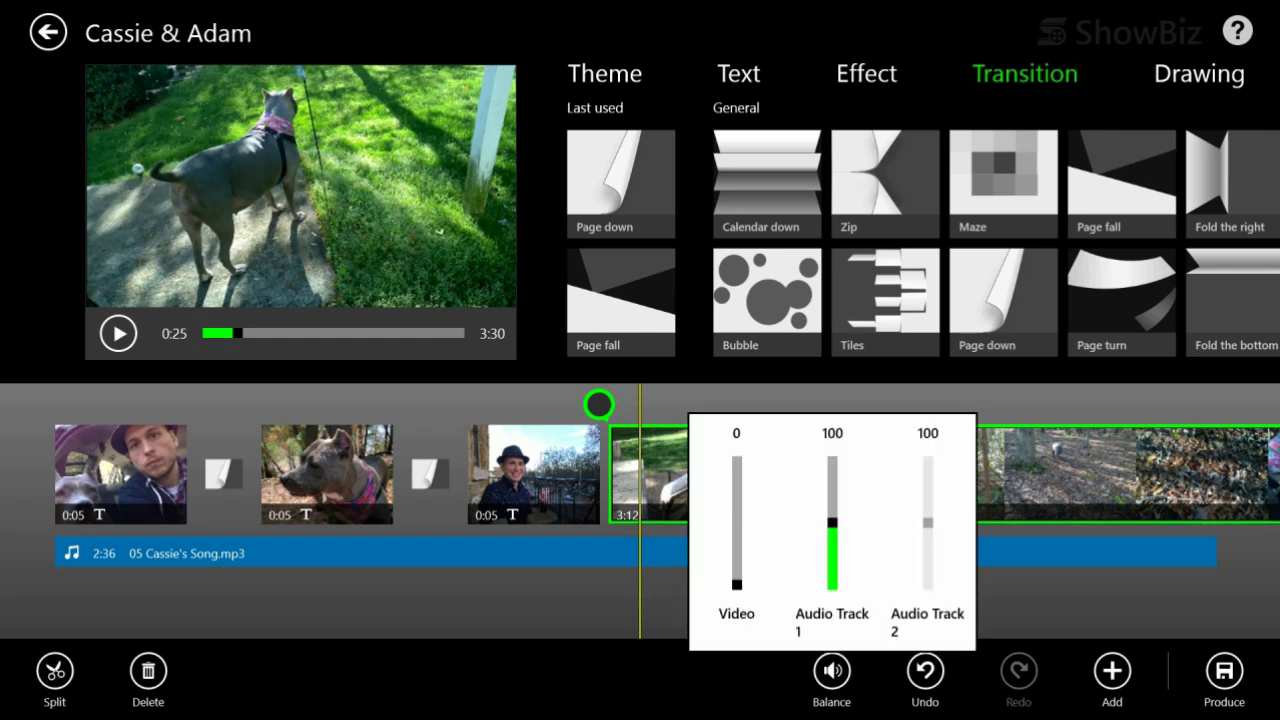
click(600, 603)
Step: Place a Page fall transition between the balcony photo and the dog video clip and preview it
drag(600, 603, 663, 603)
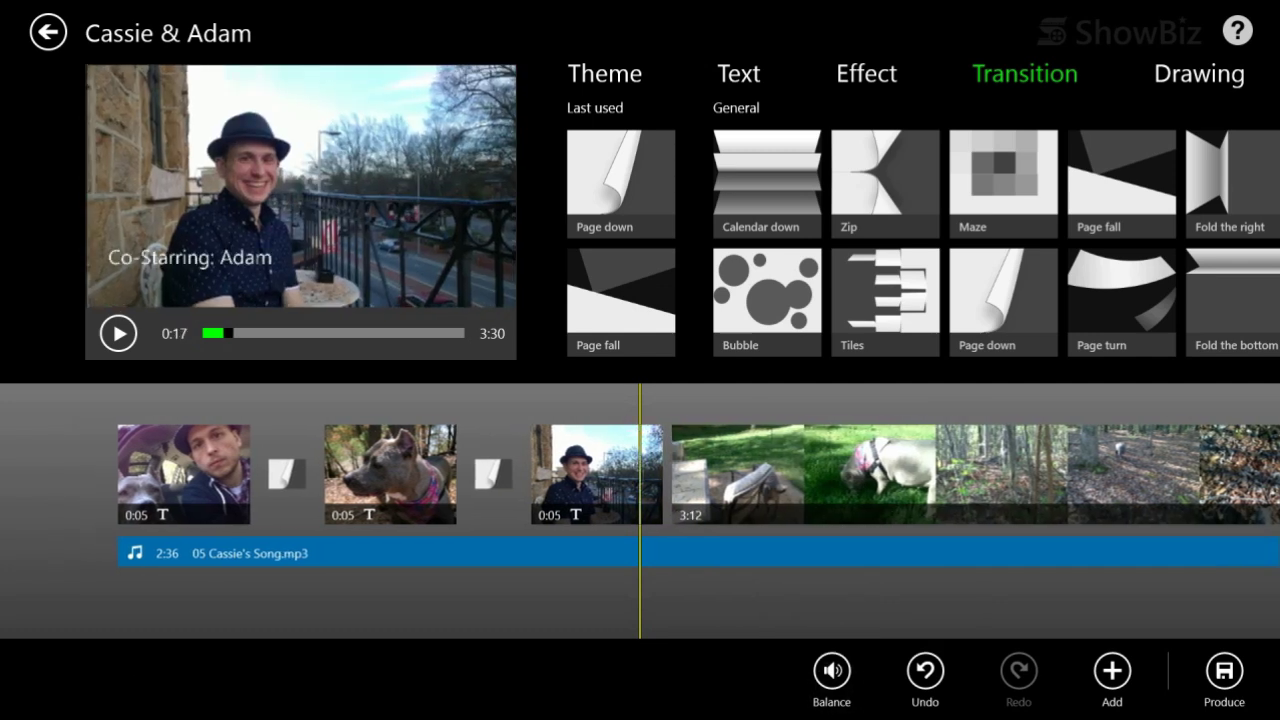
click(597, 474)
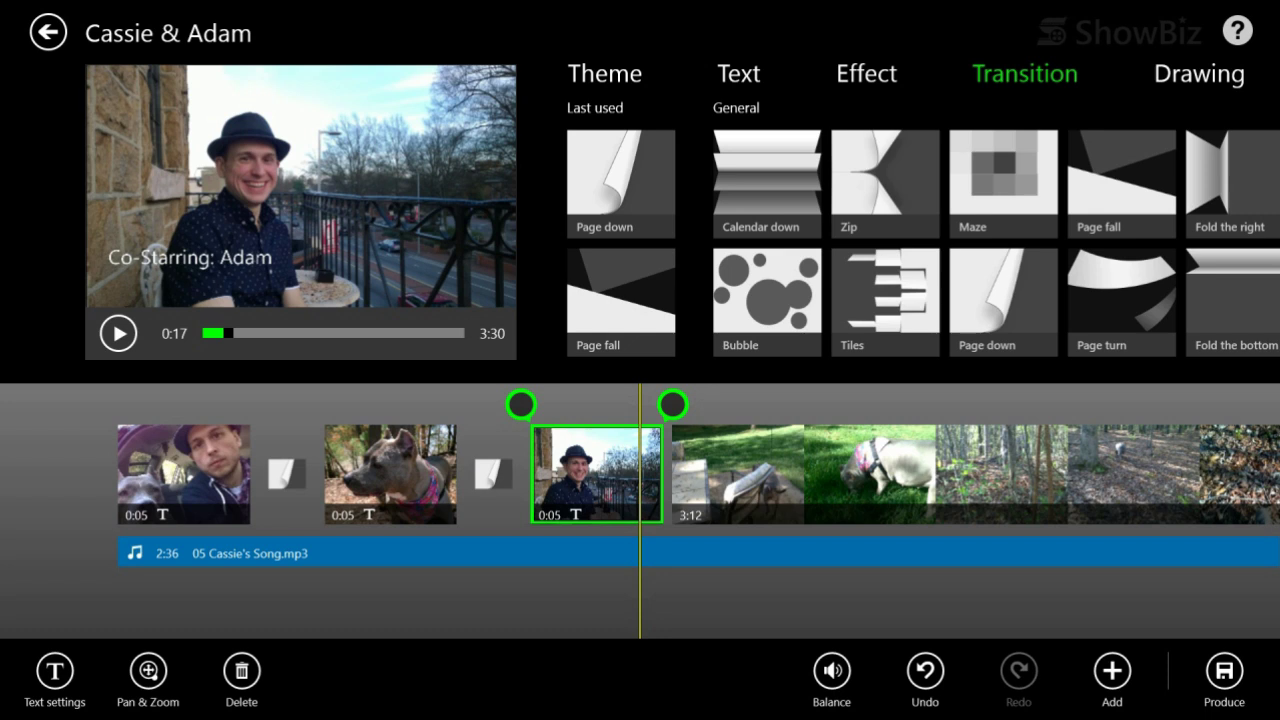
click(621, 302)
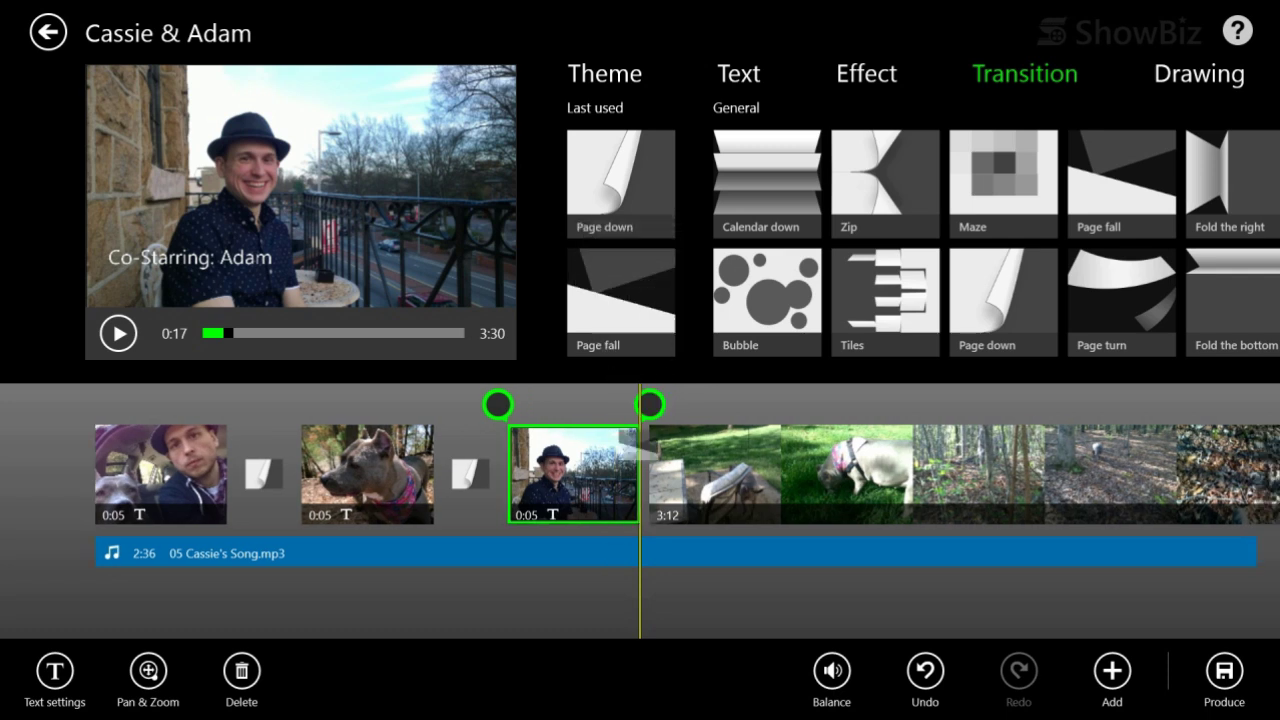
scroll(680, 475, left, 2)
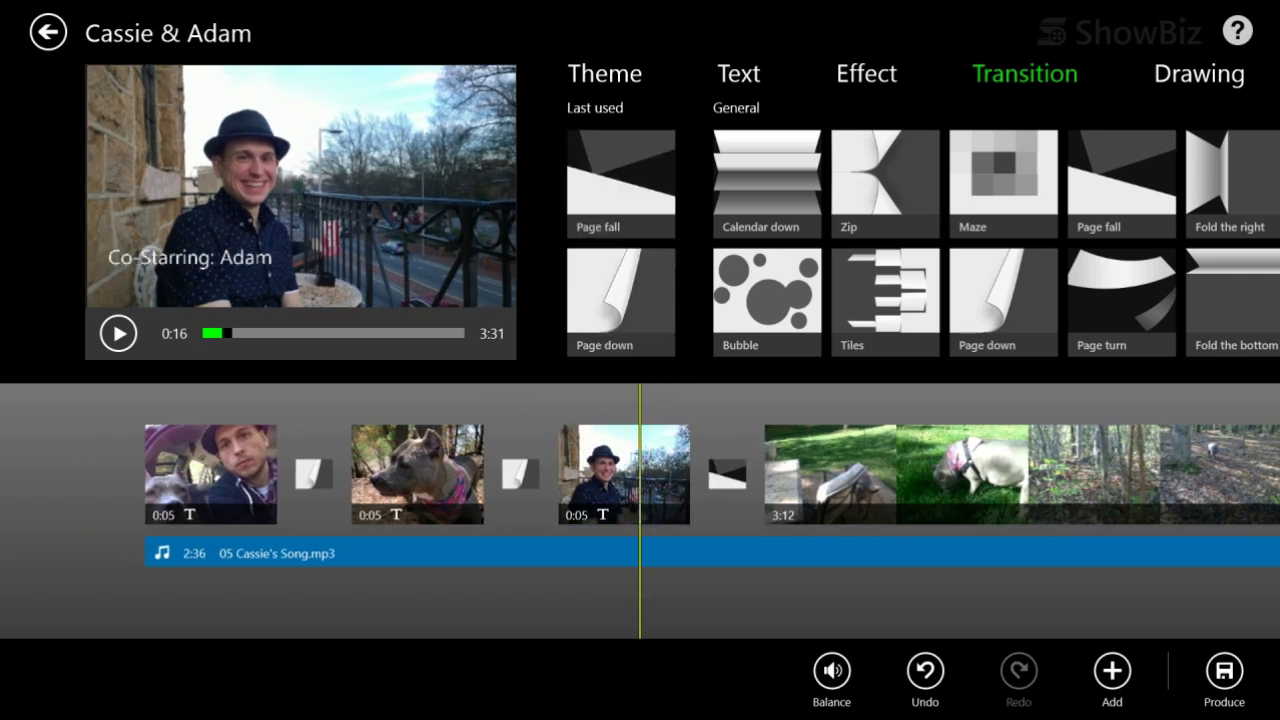
click(118, 333)
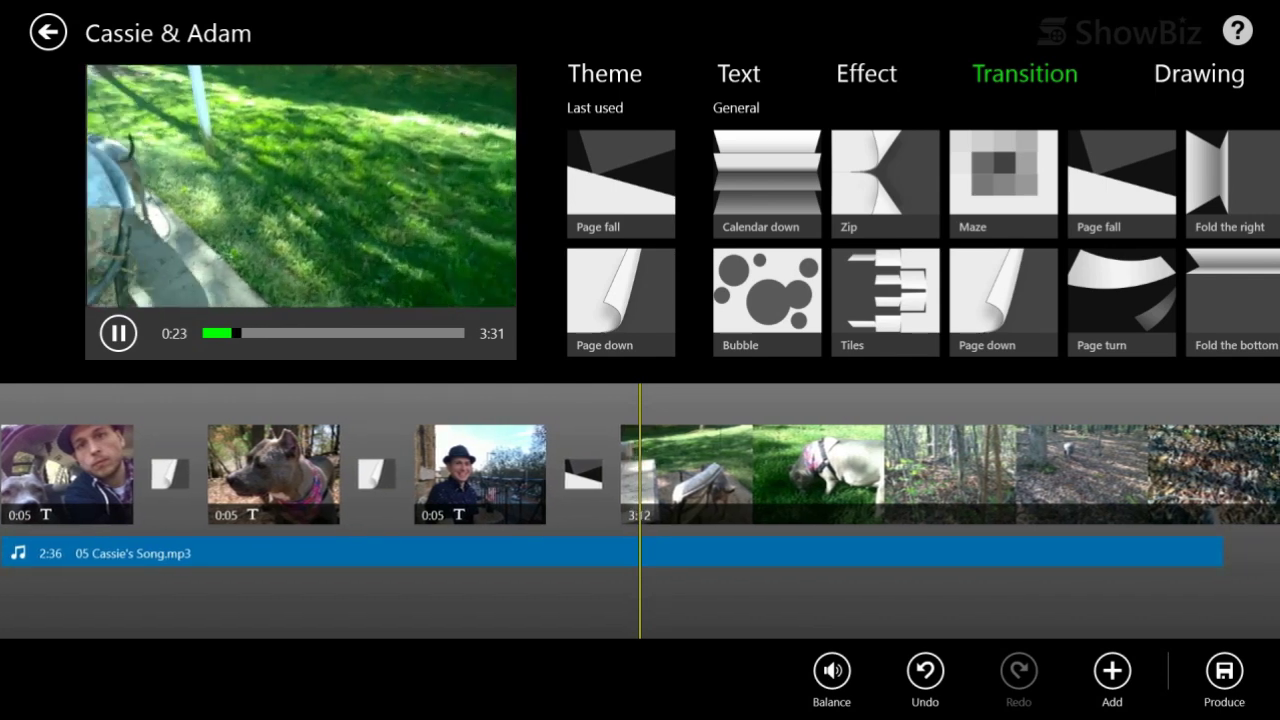
click(118, 334)
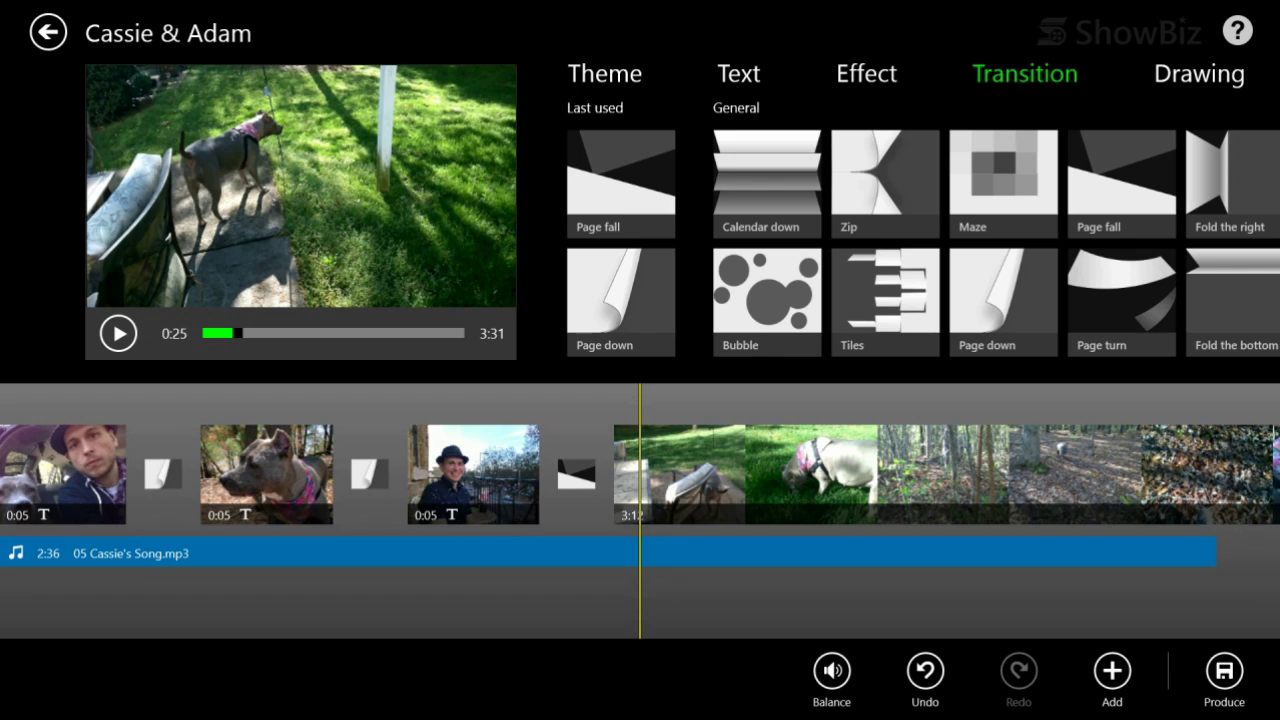
Step: Split the dog video clip at 0:43, where the dog sniffs the grass
scroll(640, 510, right, 2)
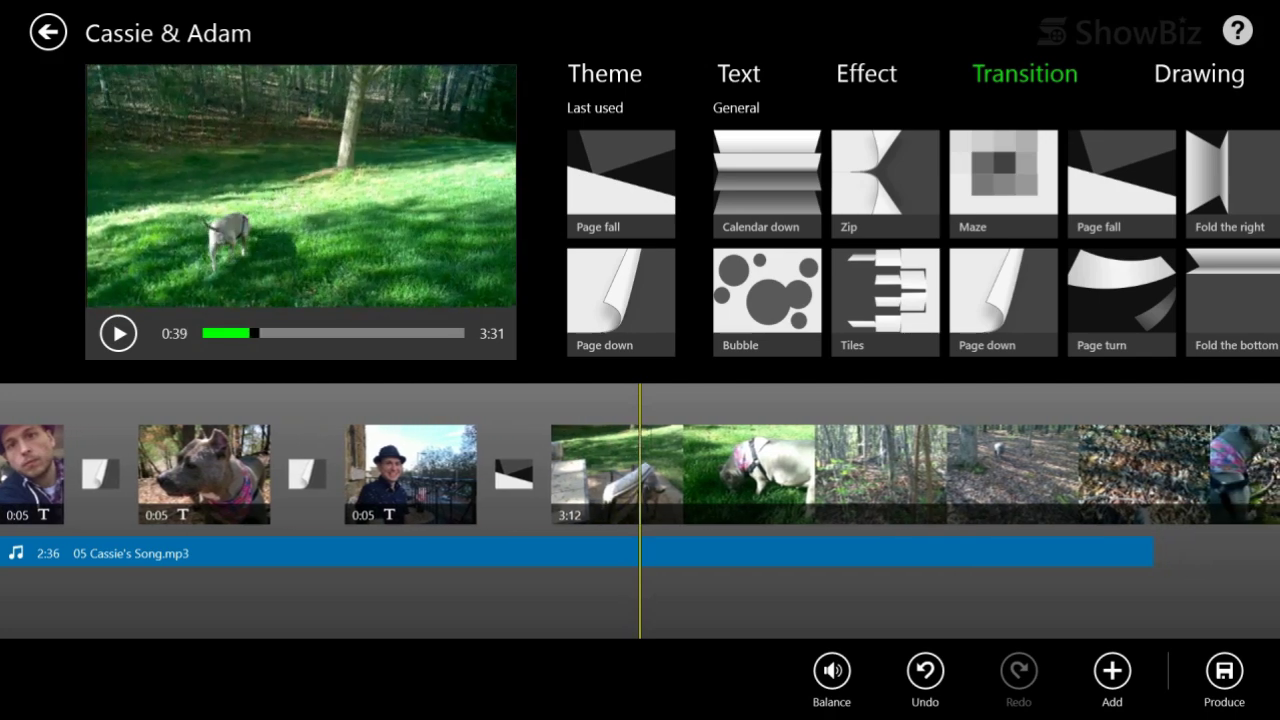
scroll(640, 510, right, 1)
scroll(640, 510, left, 1)
scroll(640, 510, right, 1)
click(981, 518)
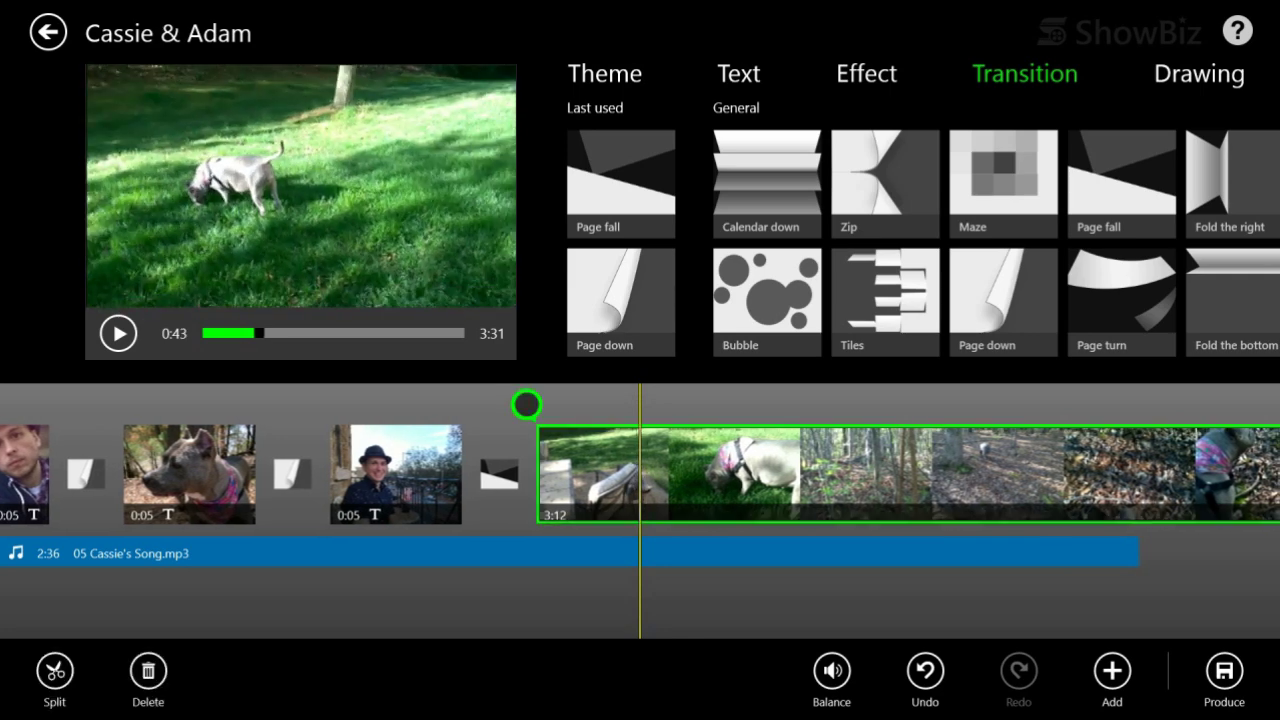
click(55, 671)
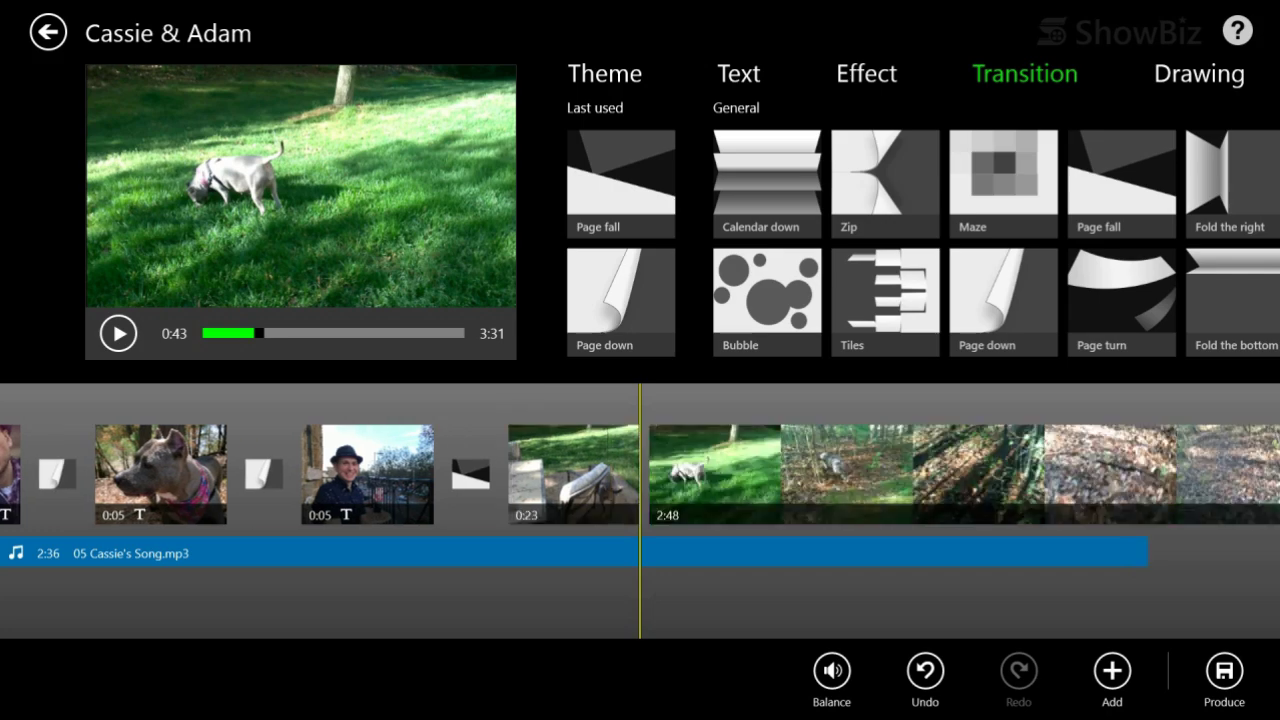
Step: Split the remaining dog footage at 1:09 and delete the section between the two cuts
scroll(640, 510, right, 2)
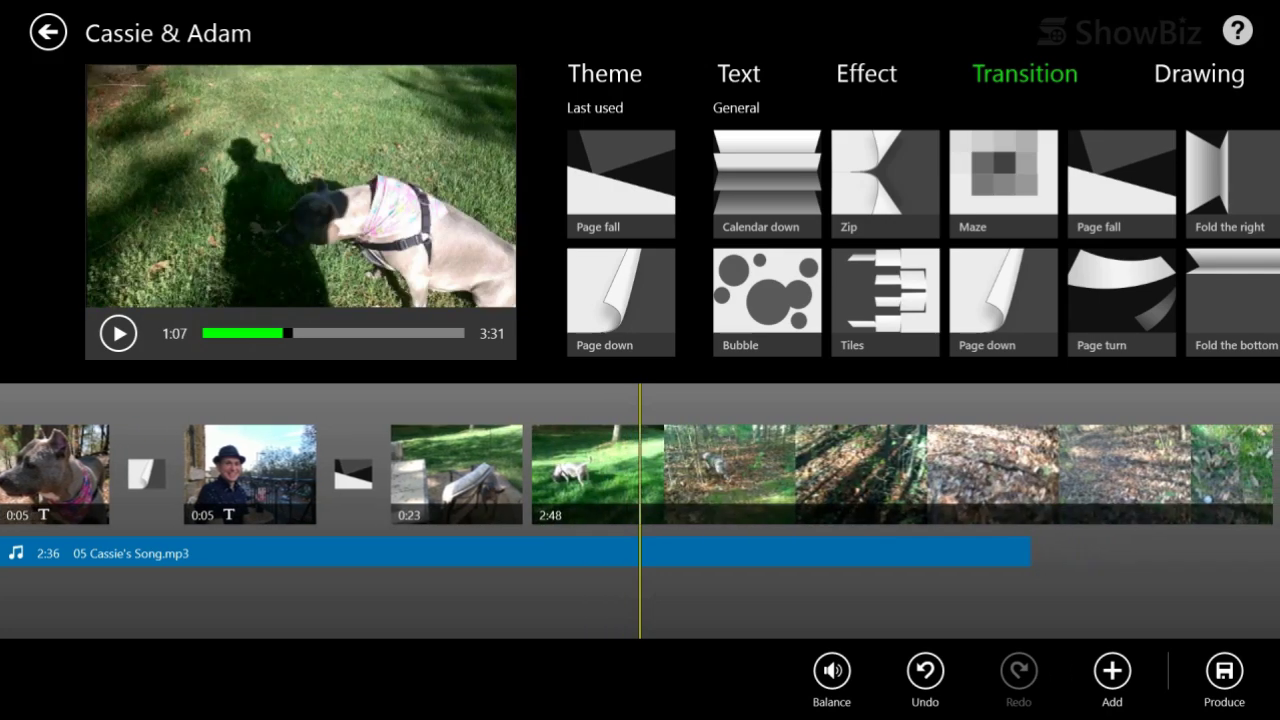
scroll(640, 510, right, 1)
scroll(640, 510, left, 1)
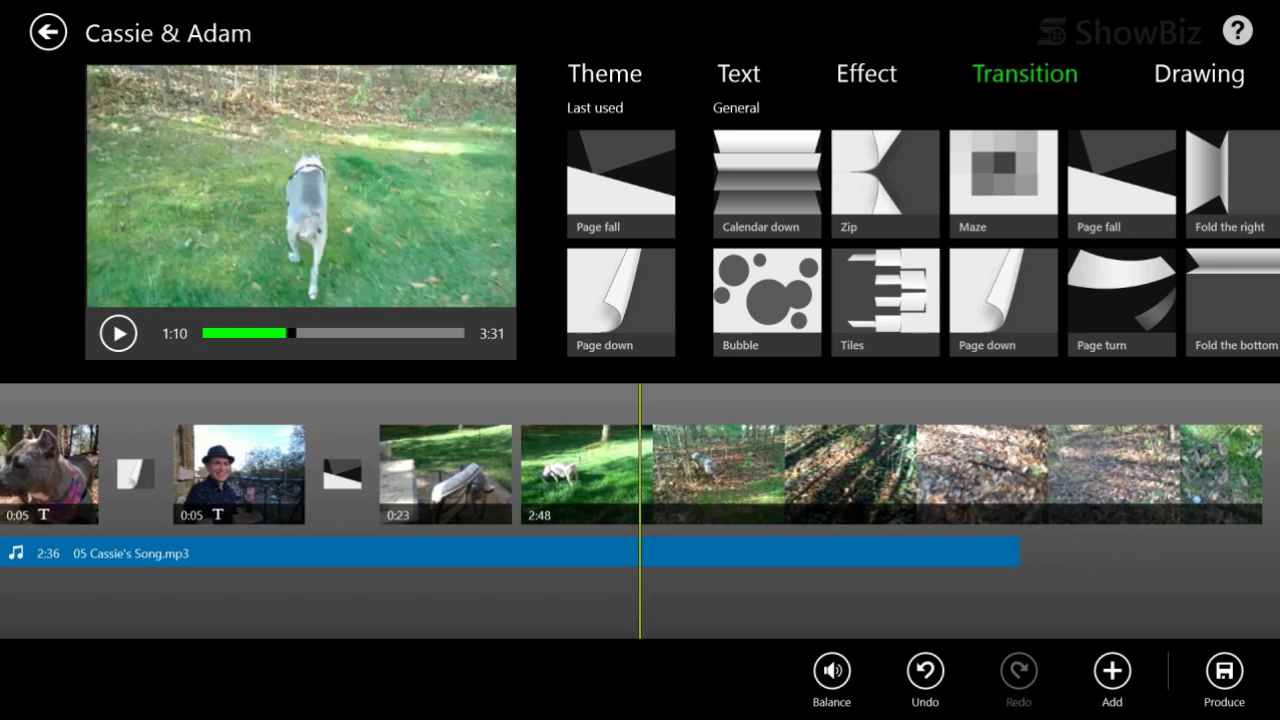
scroll(640, 475, left, 1)
click(850, 474)
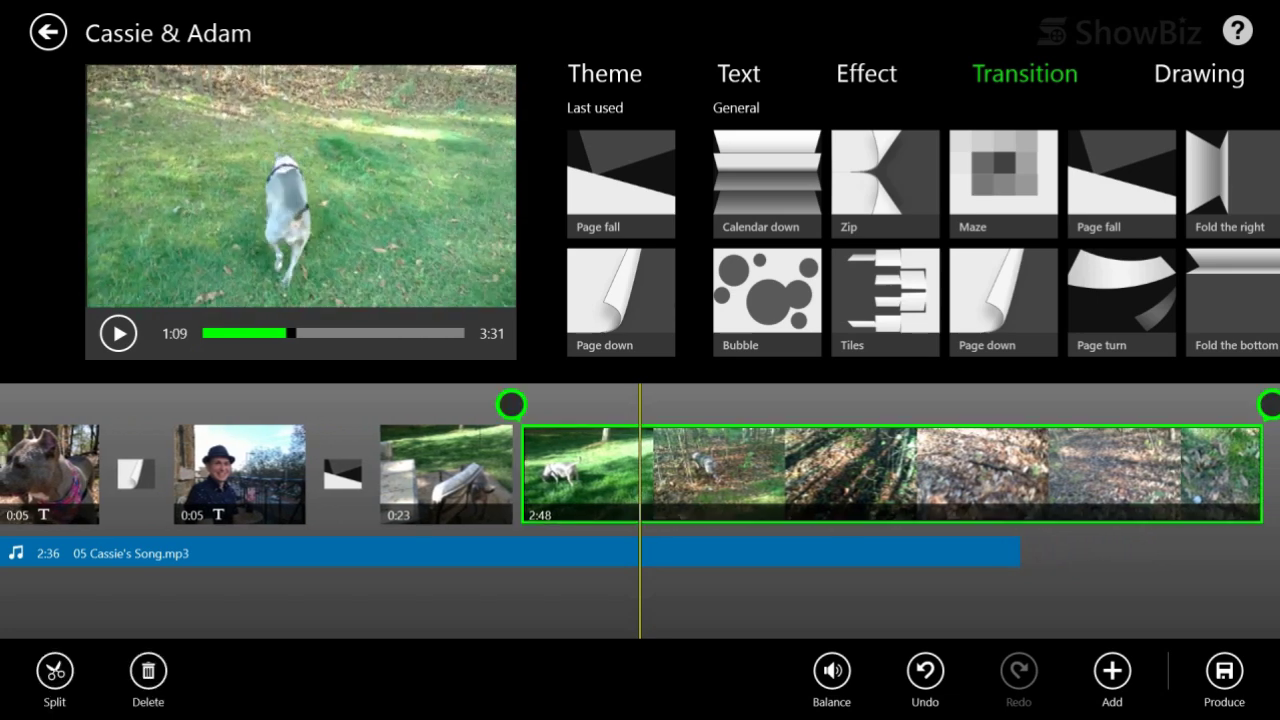
click(55, 671)
click(578, 478)
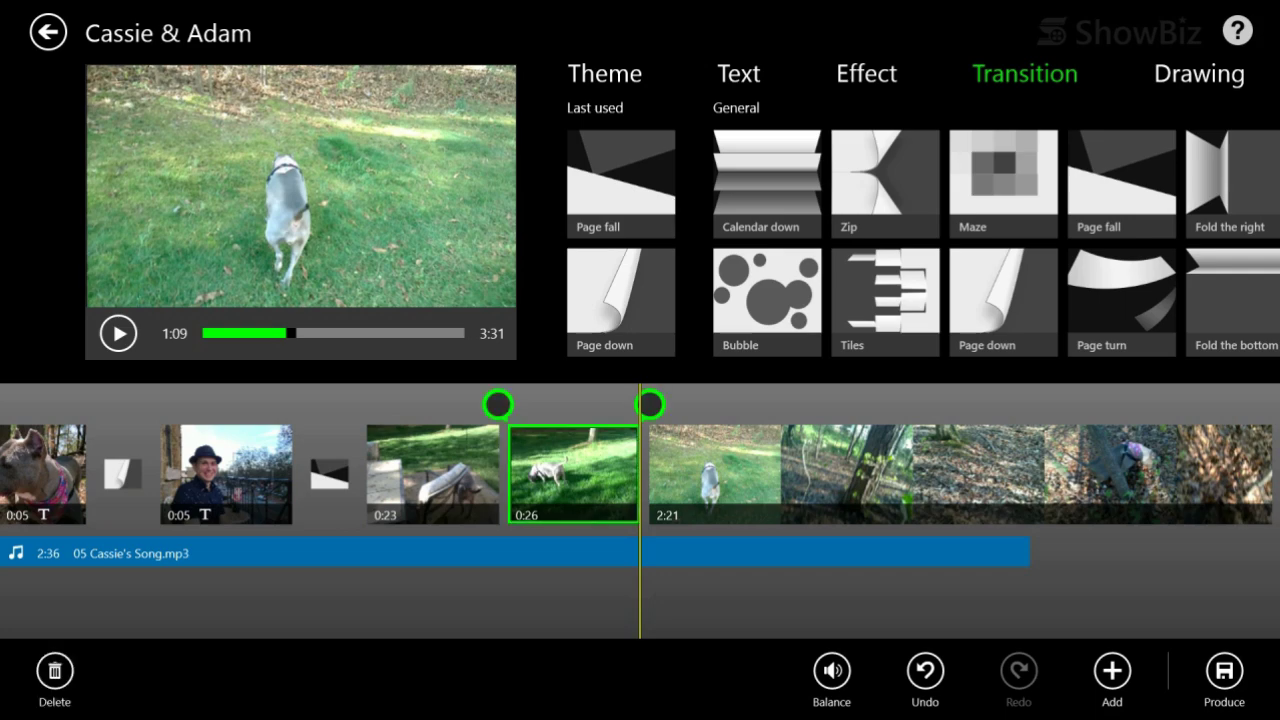
key(Delete)
Step: Split the last dog clip at 0:57, where the footage shows the leaf-covered woods
scroll(640, 475, left, 5)
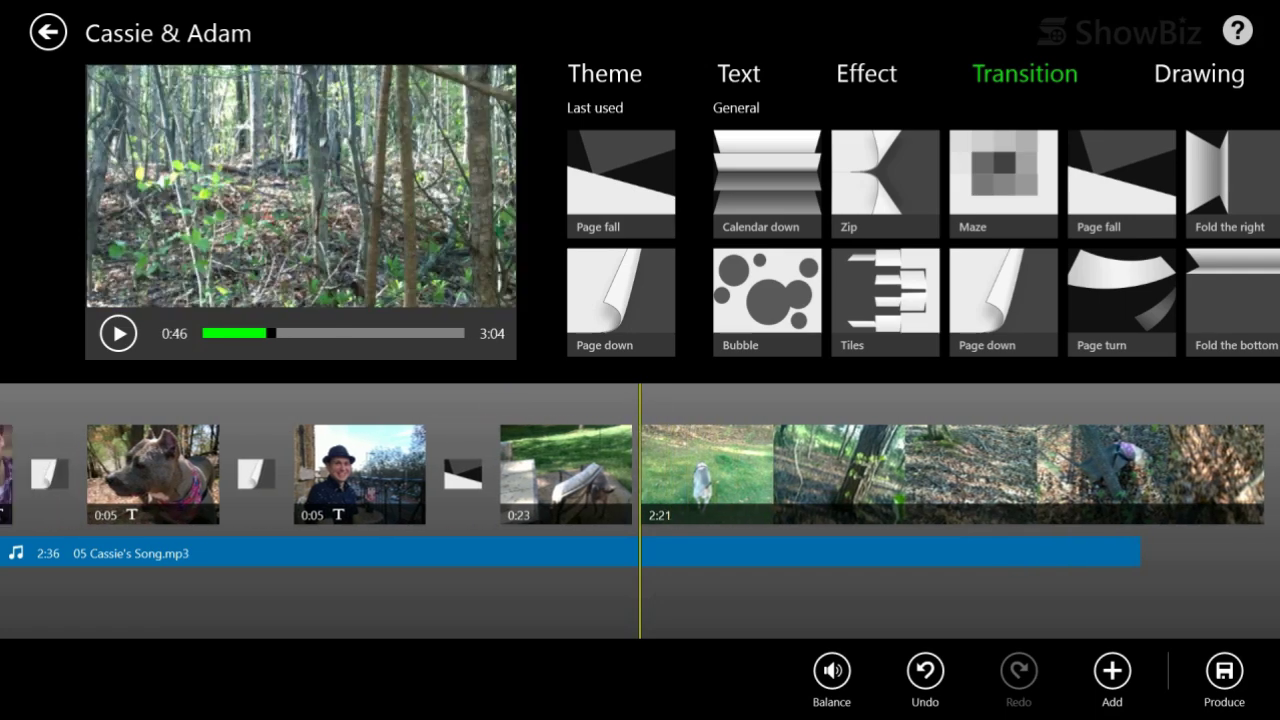
scroll(640, 475, right, 2)
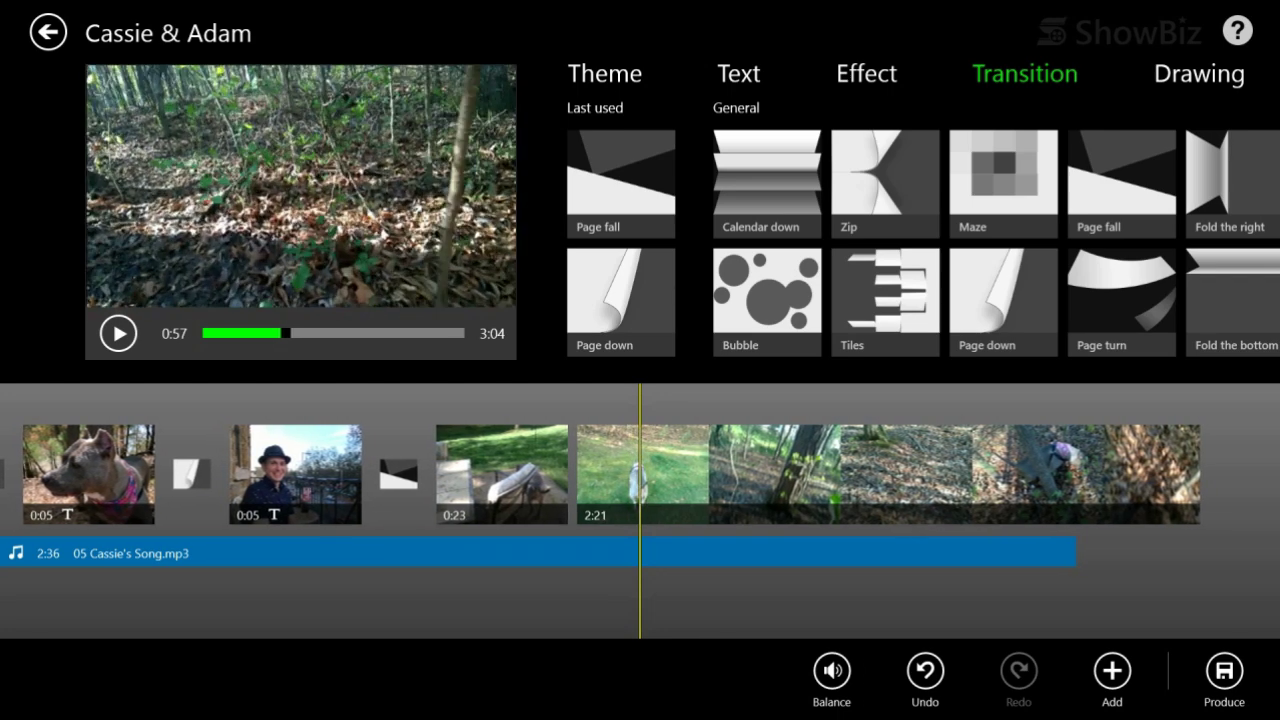
click(888, 474)
click(55, 671)
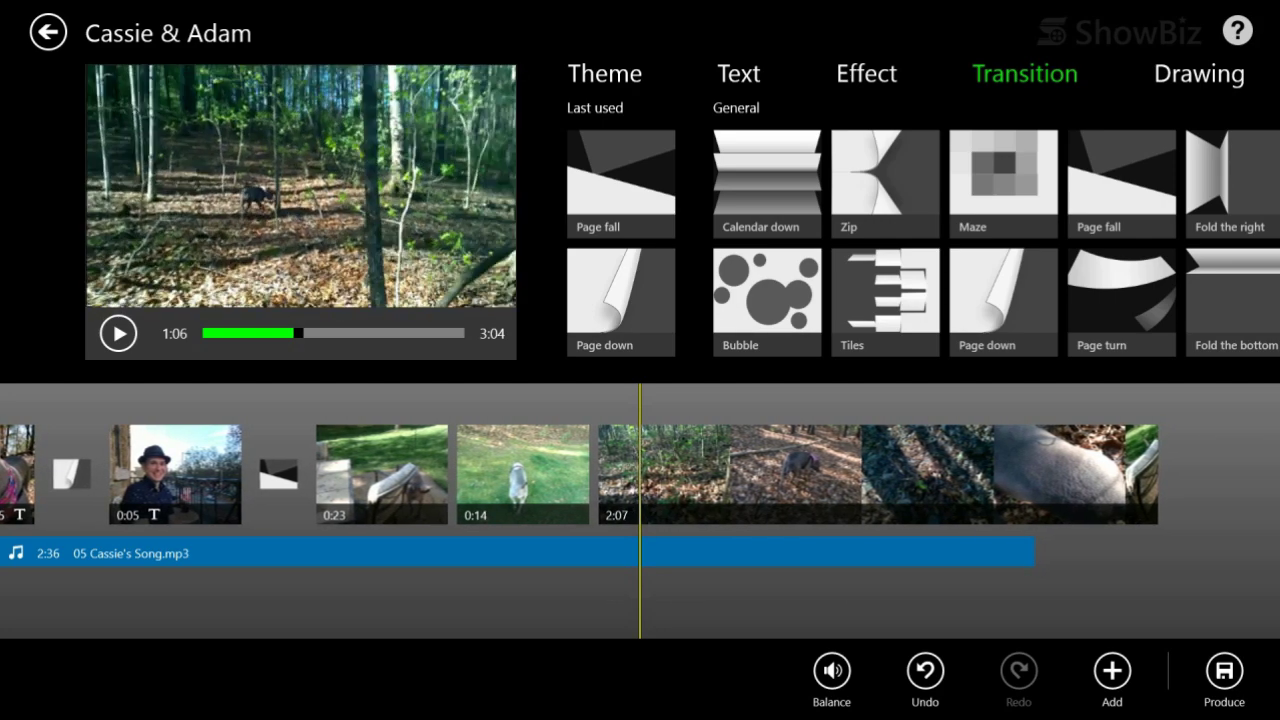
Step: Split the woods footage at 1:06 and delete the short section before that cut
click(878, 474)
click(55, 671)
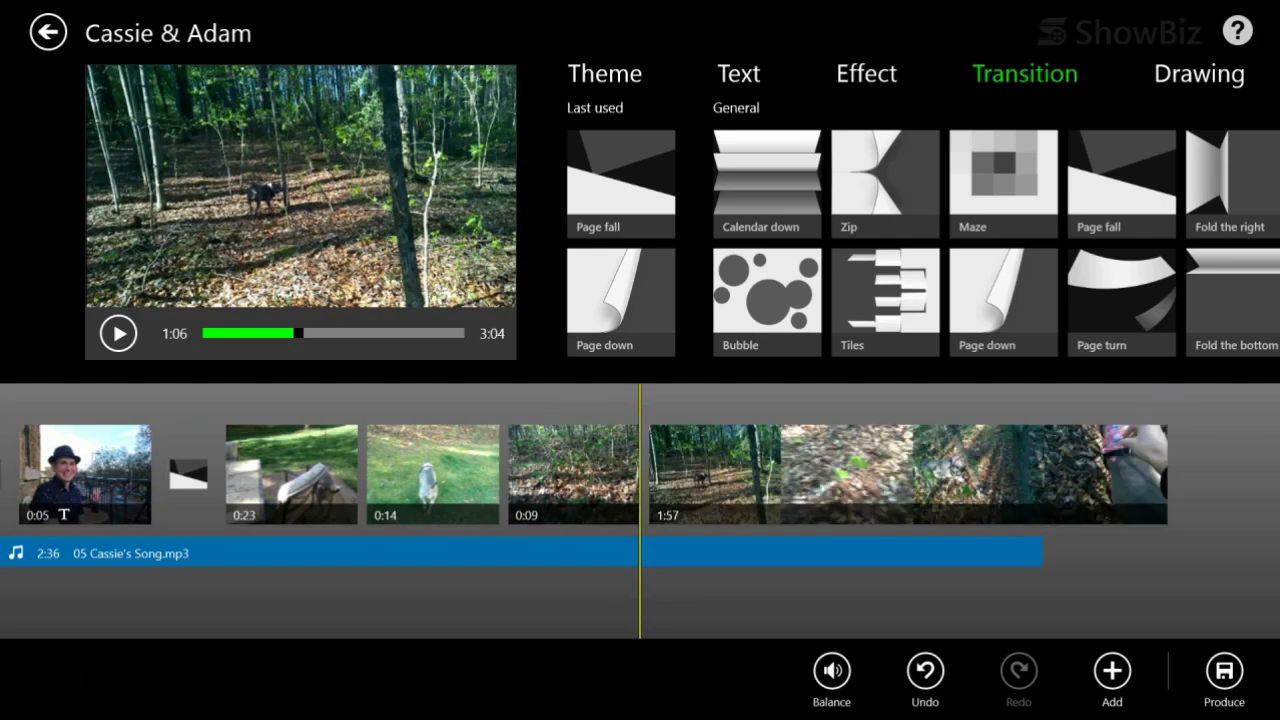
click(55, 671)
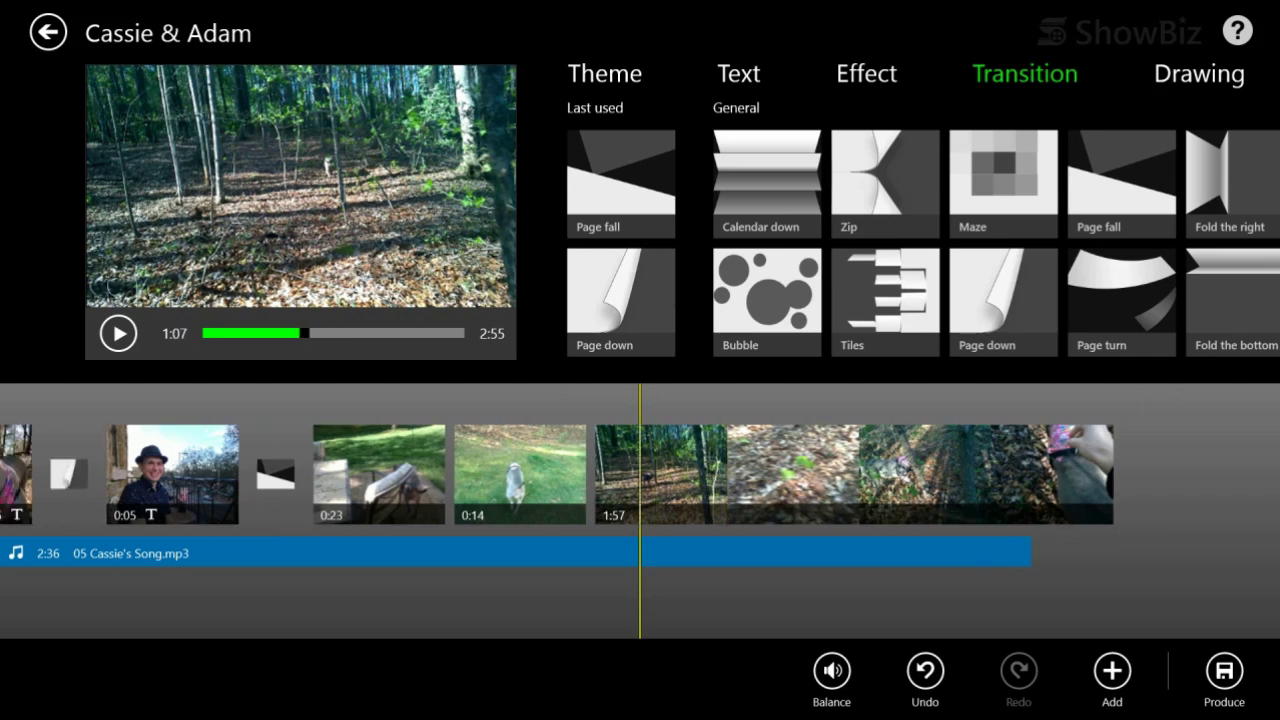
Step: Split the woods clip at 1:19, where the dog sniffs a branch, and delete the footage after the cut
scroll(640, 474, left, 1)
scroll(640, 474, right, 1)
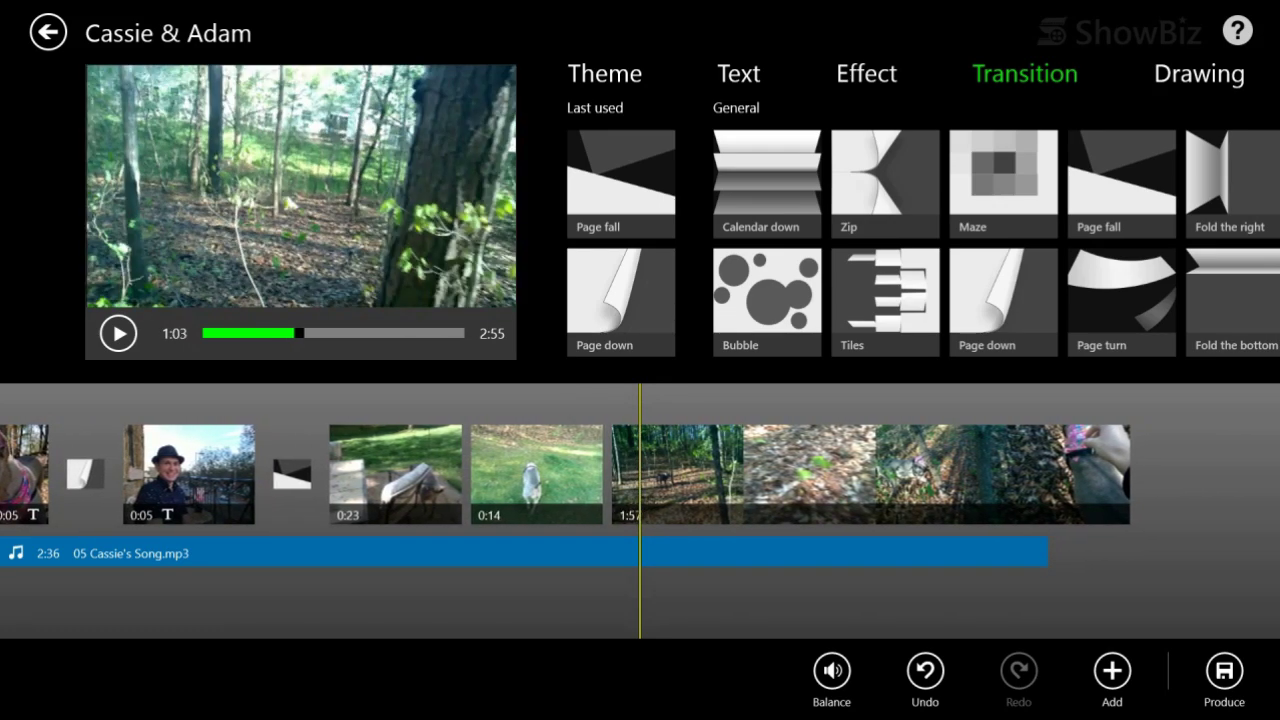
scroll(640, 475, right, 1)
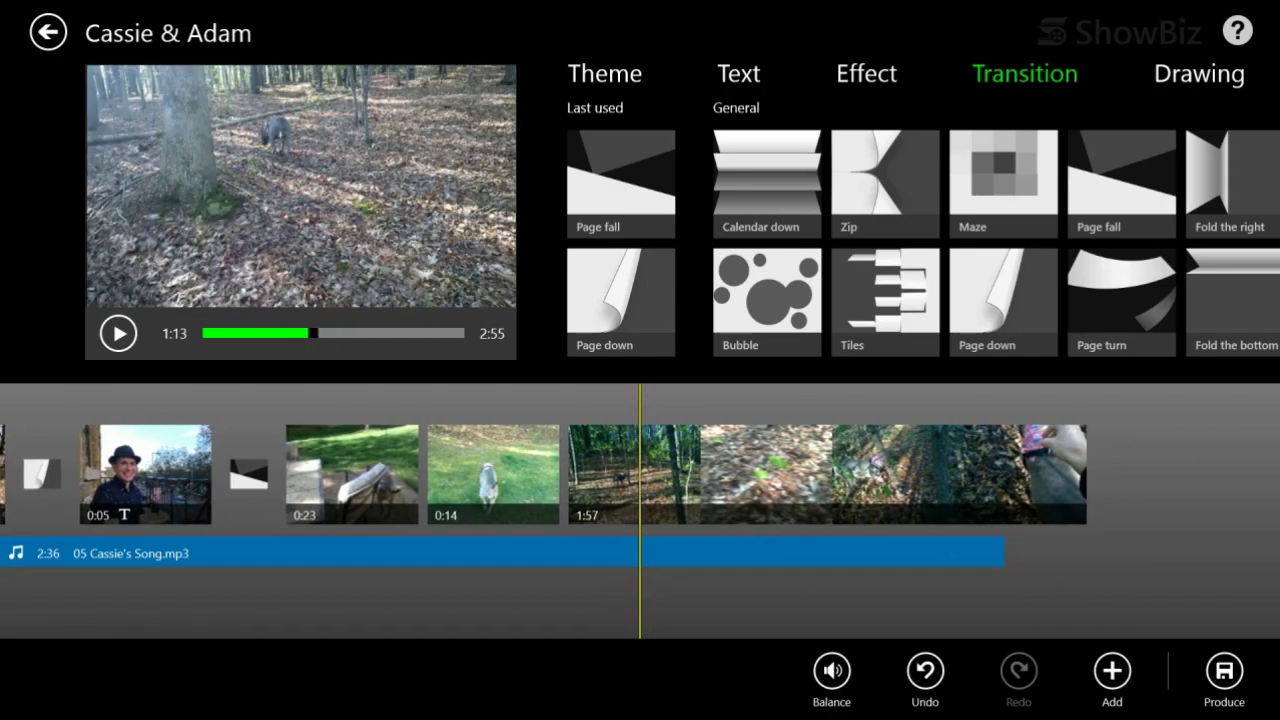
scroll(640, 474, right, 1)
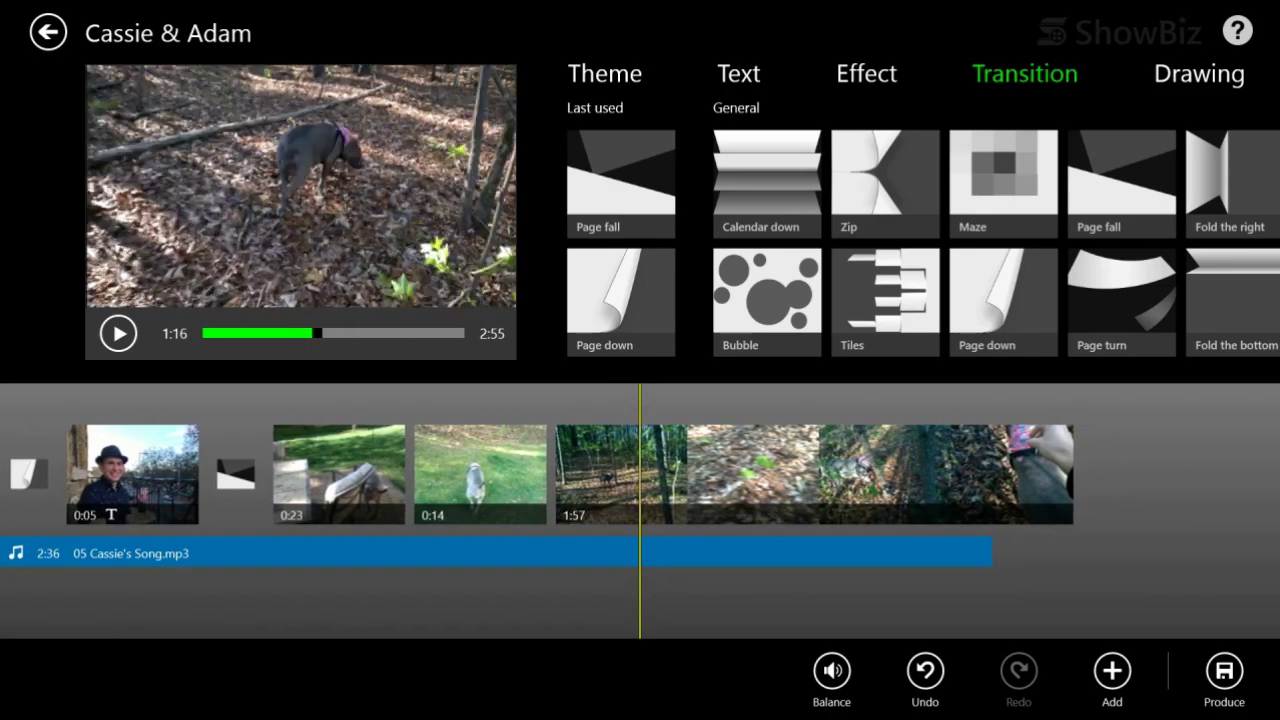
scroll(640, 475, right, 1)
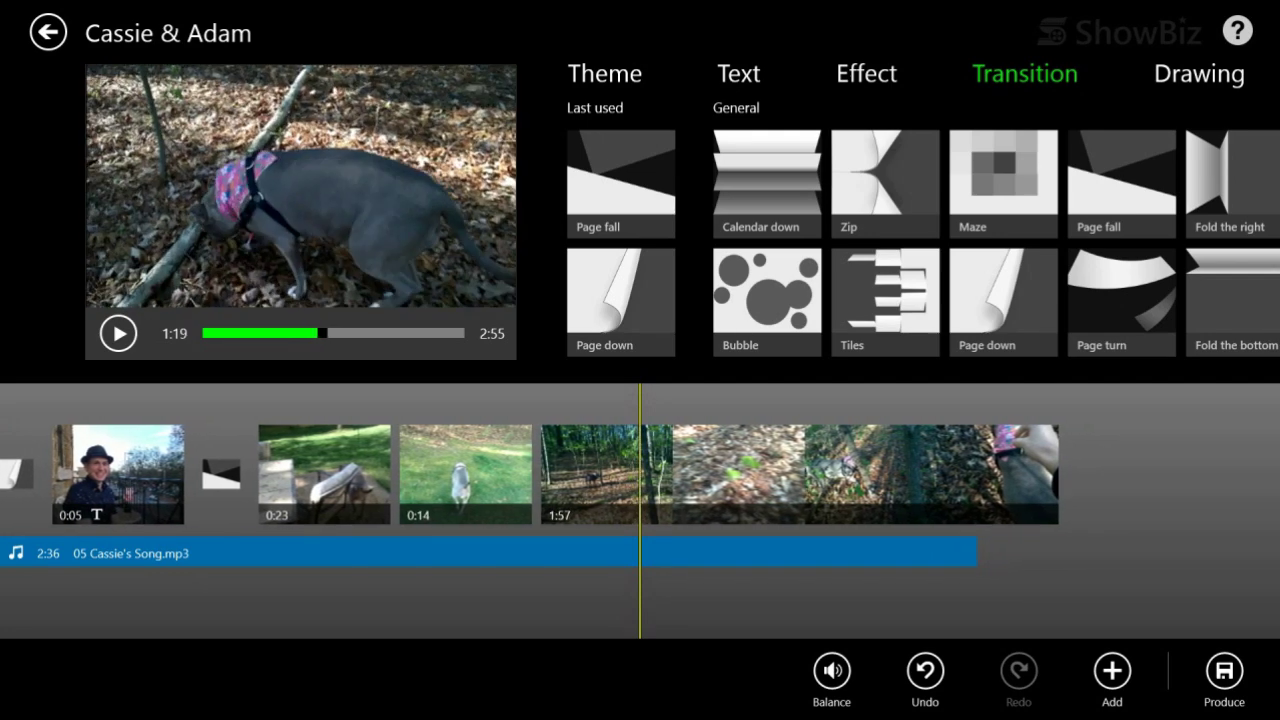
click(956, 517)
click(55, 672)
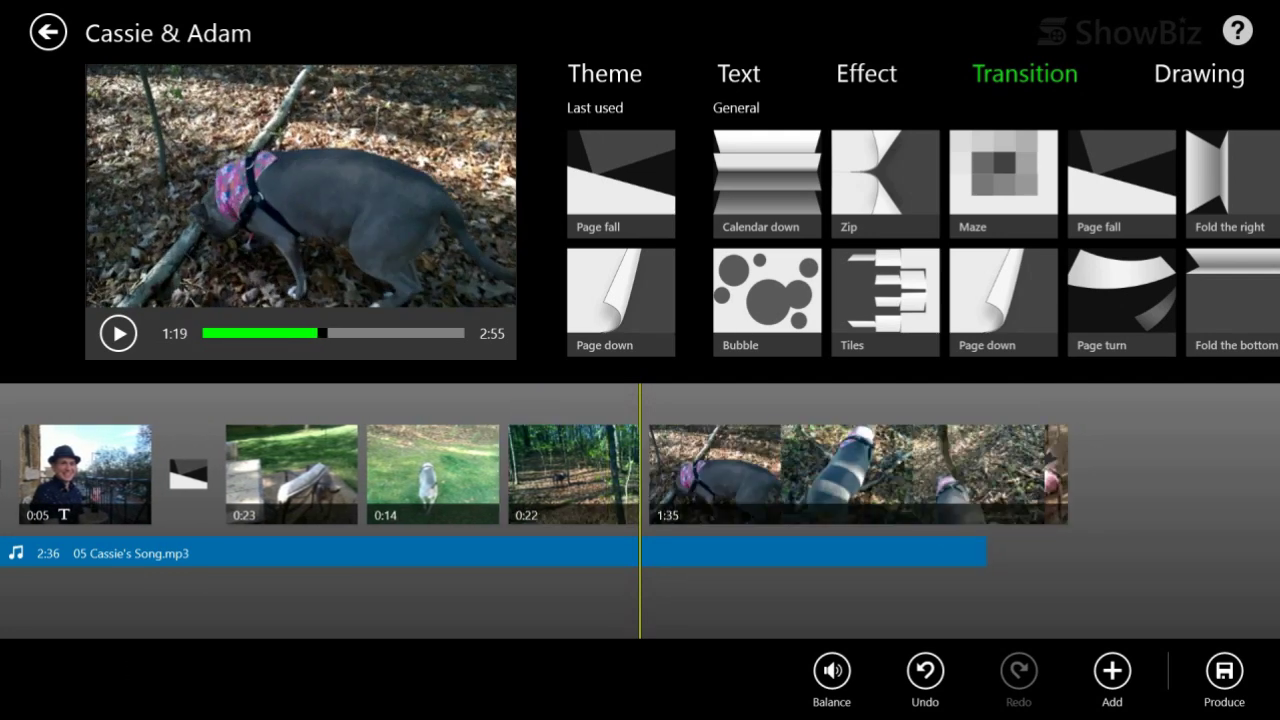
click(850, 470)
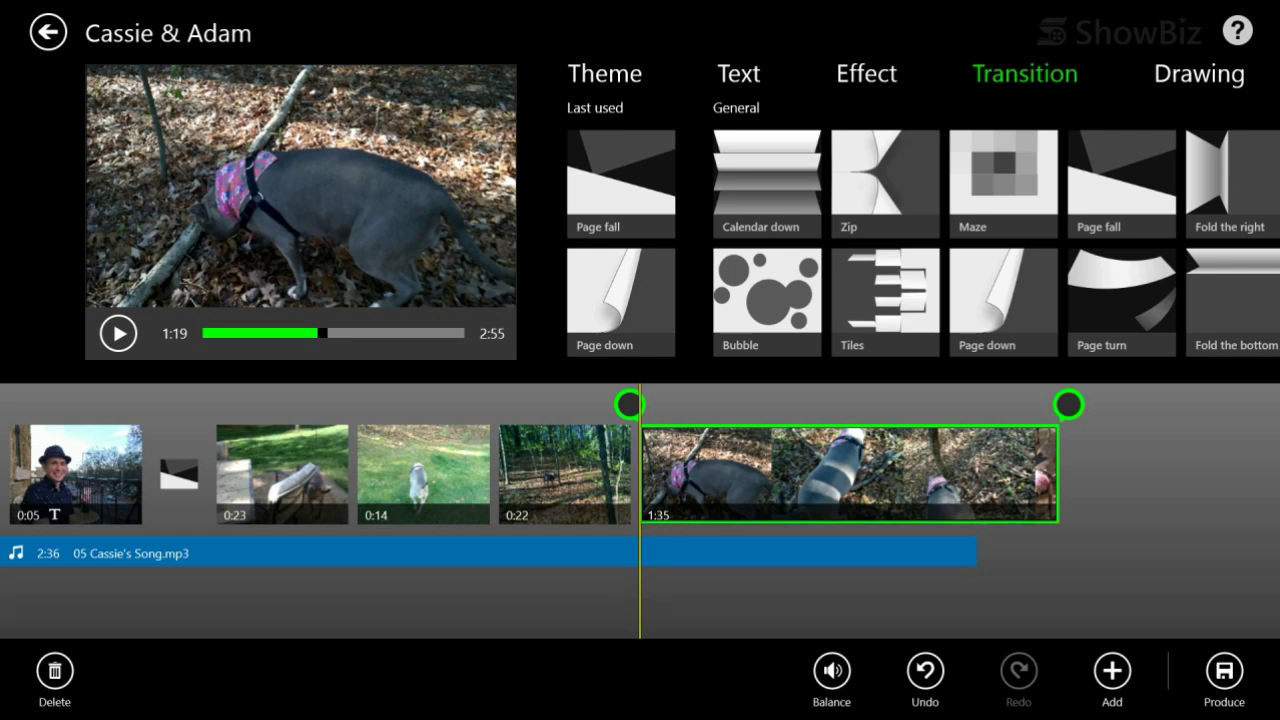
key(Delete)
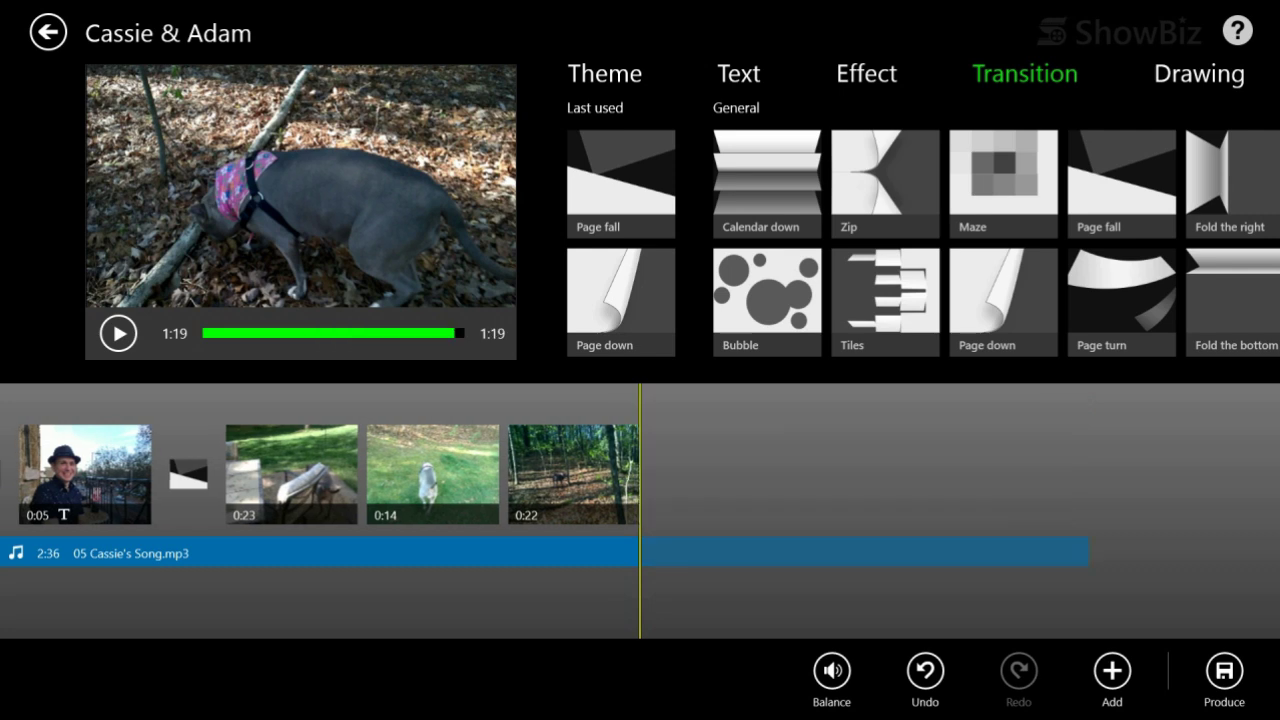
Step: Append the indoor video of the owner and dog, split it at 1:22 and remove the section before the cut
click(1112, 671)
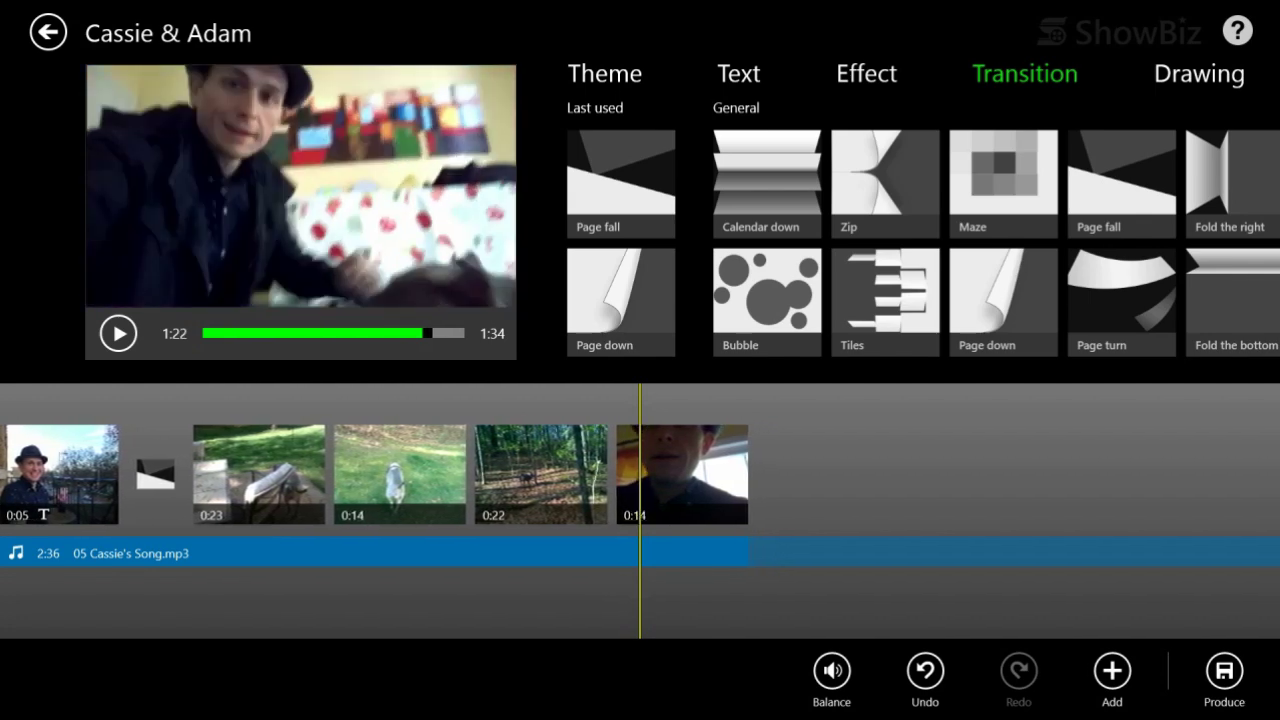
click(706, 492)
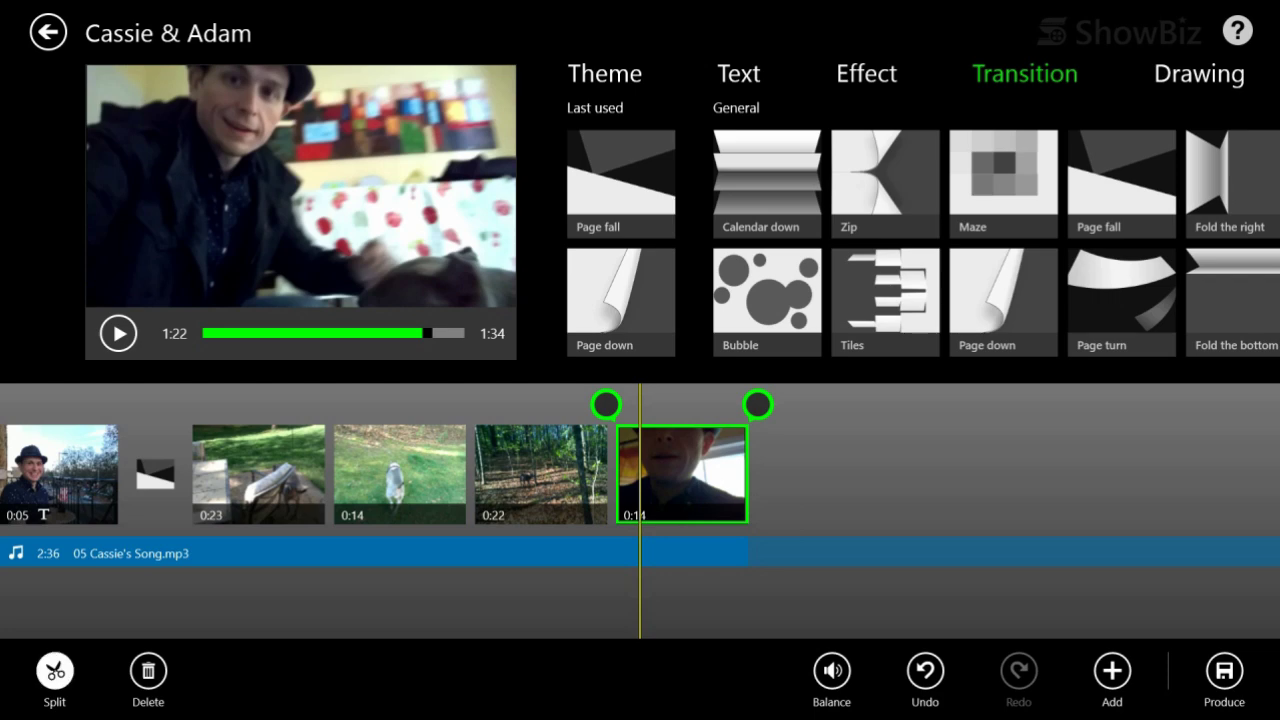
click(55, 671)
click(591, 470)
click(55, 671)
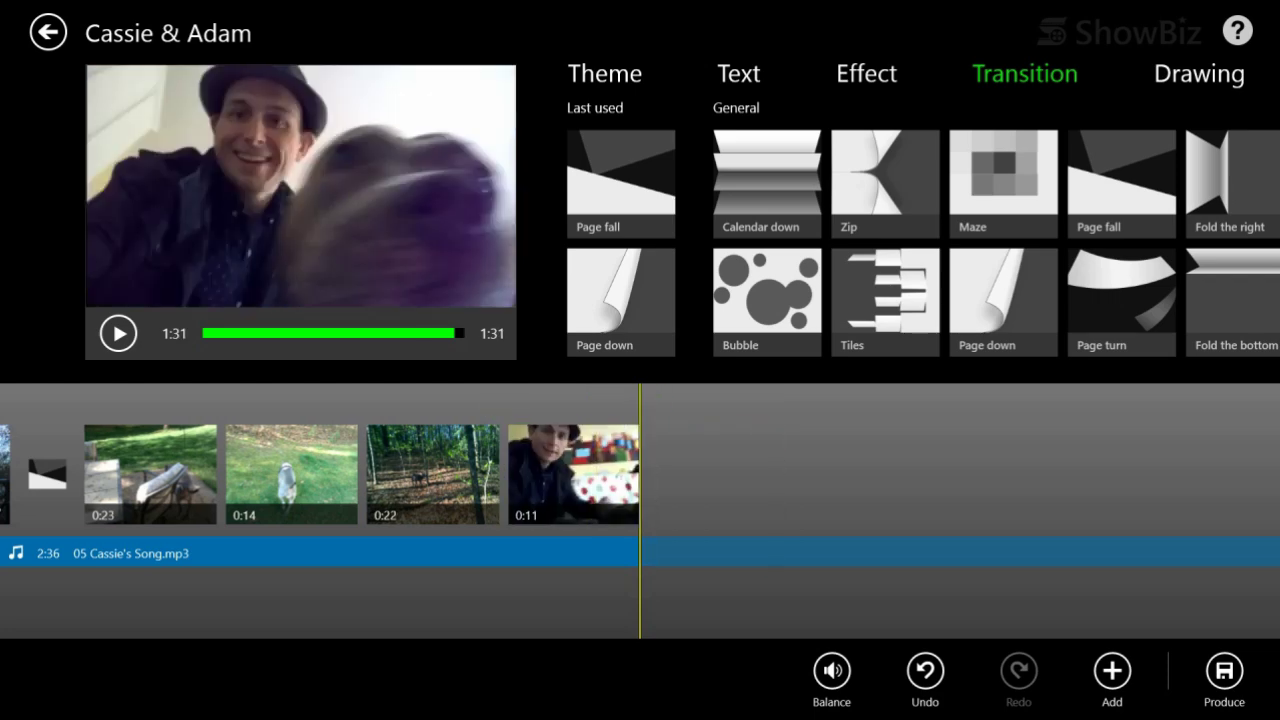
Step: Insert a Page fall transition between the patio clip and the lawn clip, and preview it
drag(416, 590, 885, 590)
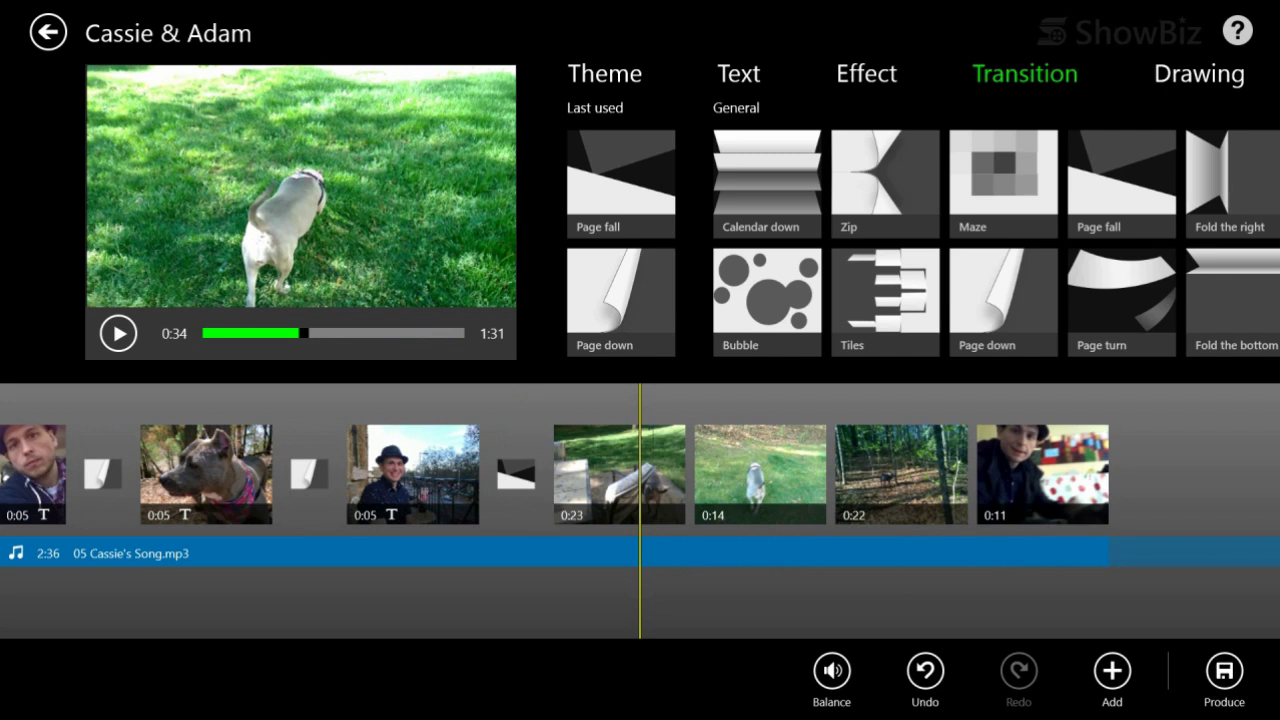
click(620, 474)
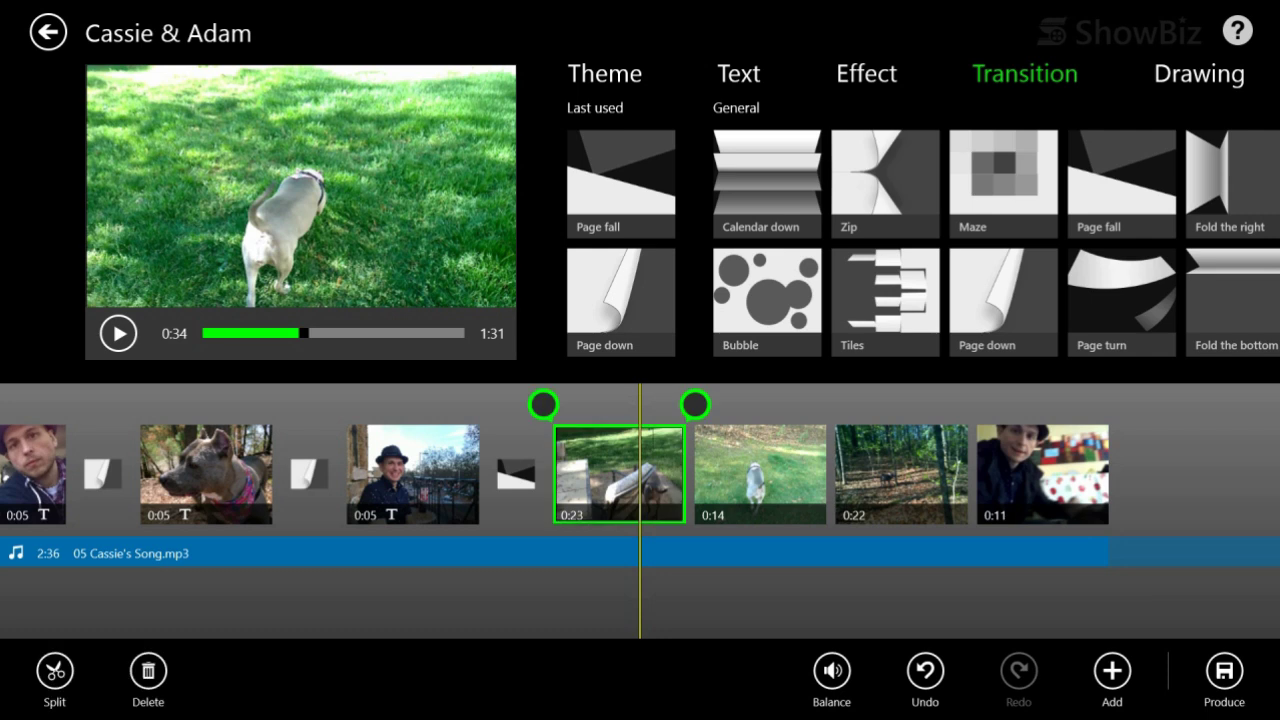
click(620, 180)
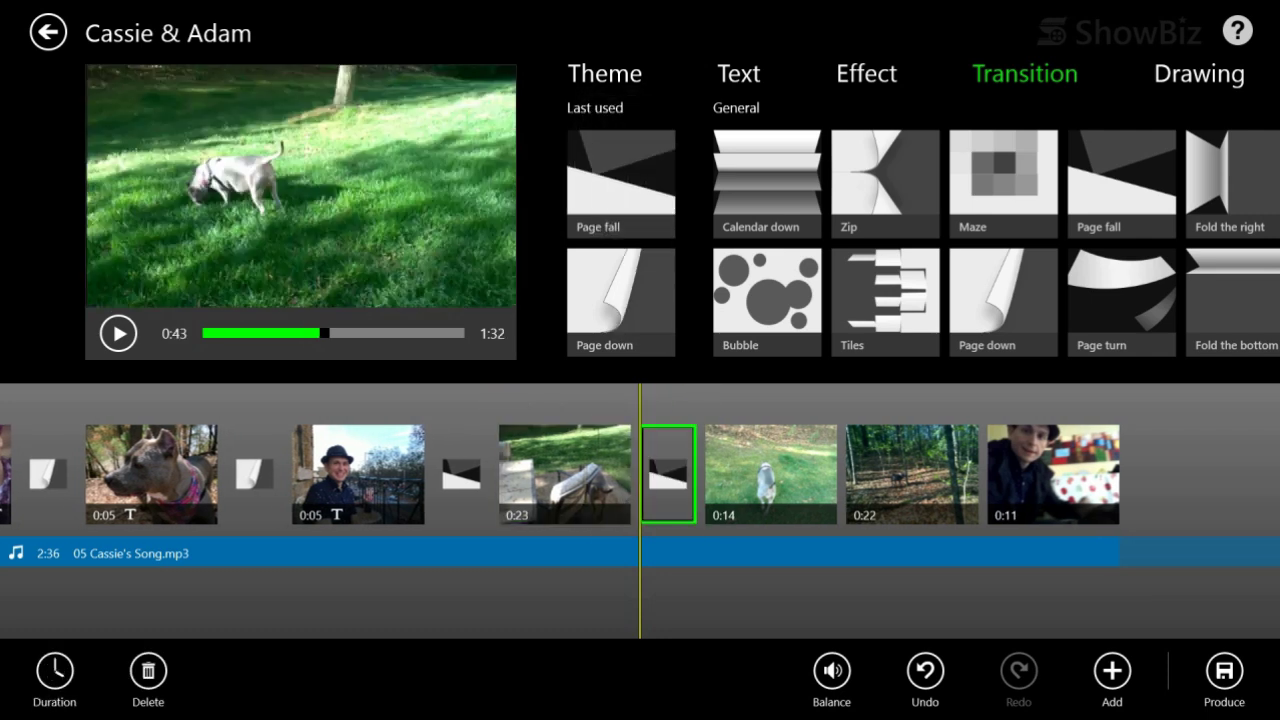
drag(600, 474, 620, 474)
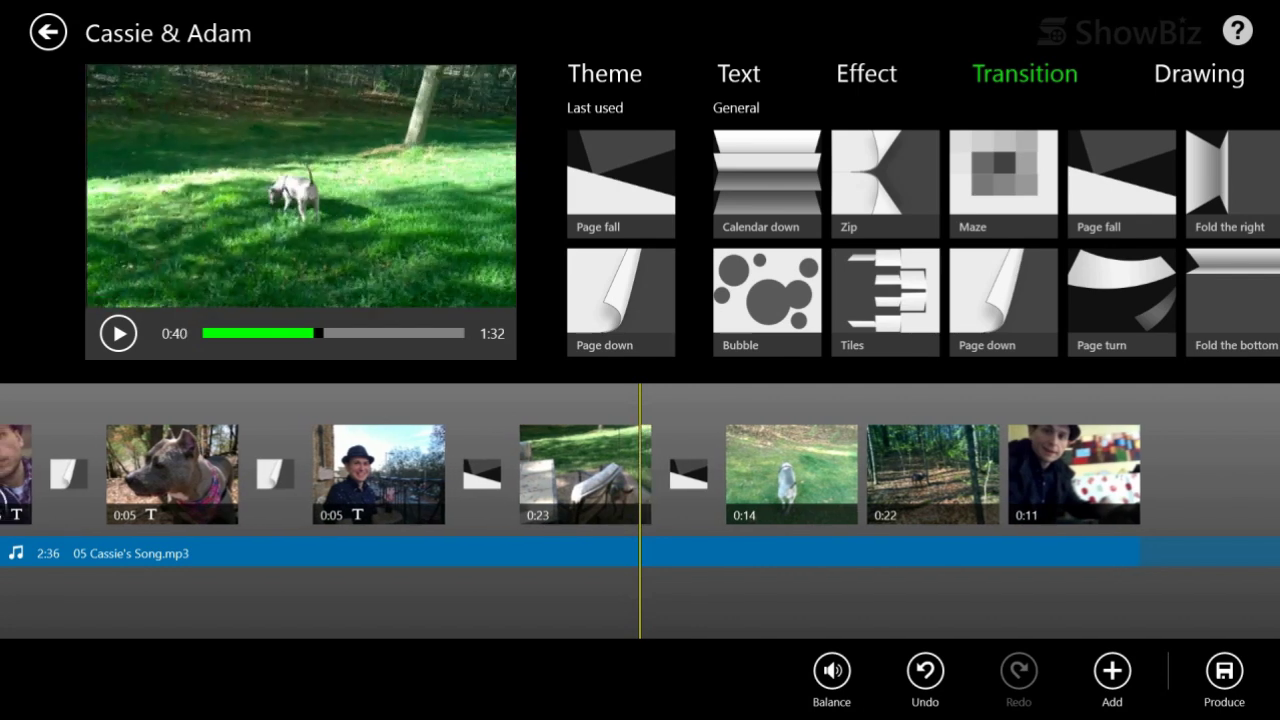
click(118, 333)
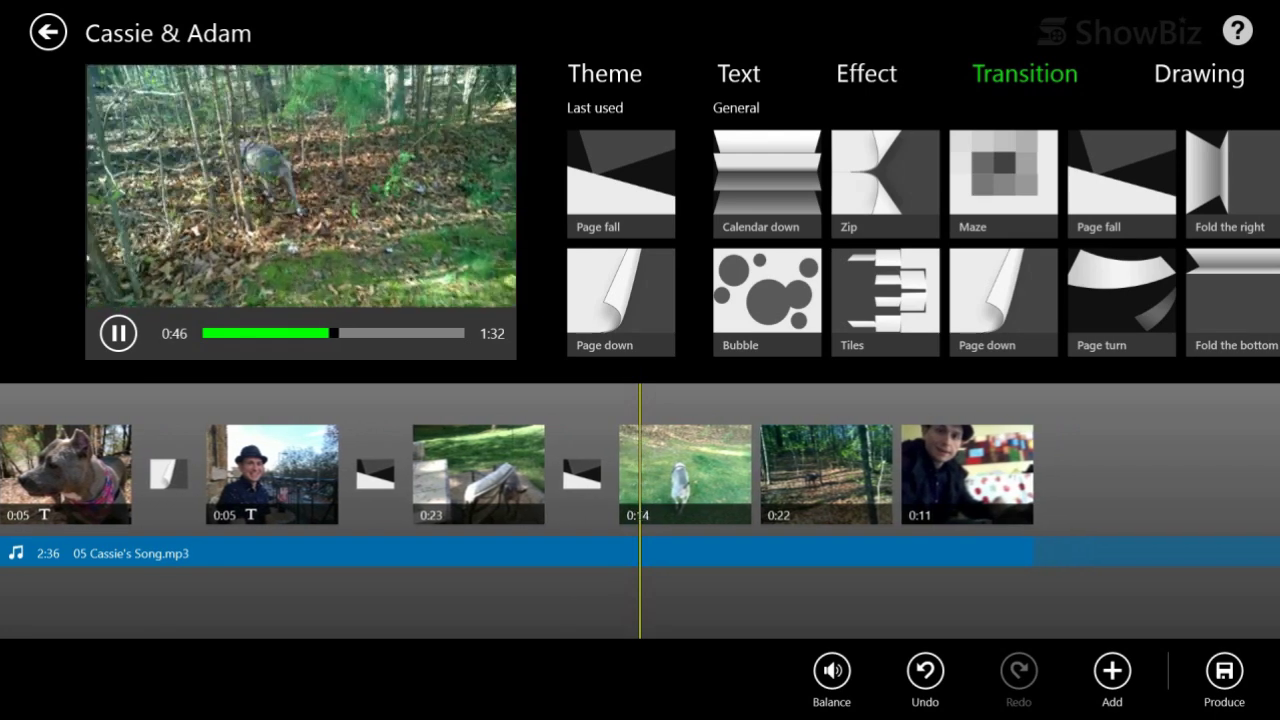
click(118, 333)
Step: Insert a Break transition between the lawn clip and the woods clip, and preview it
drag(646, 474, 600, 474)
click(630, 474)
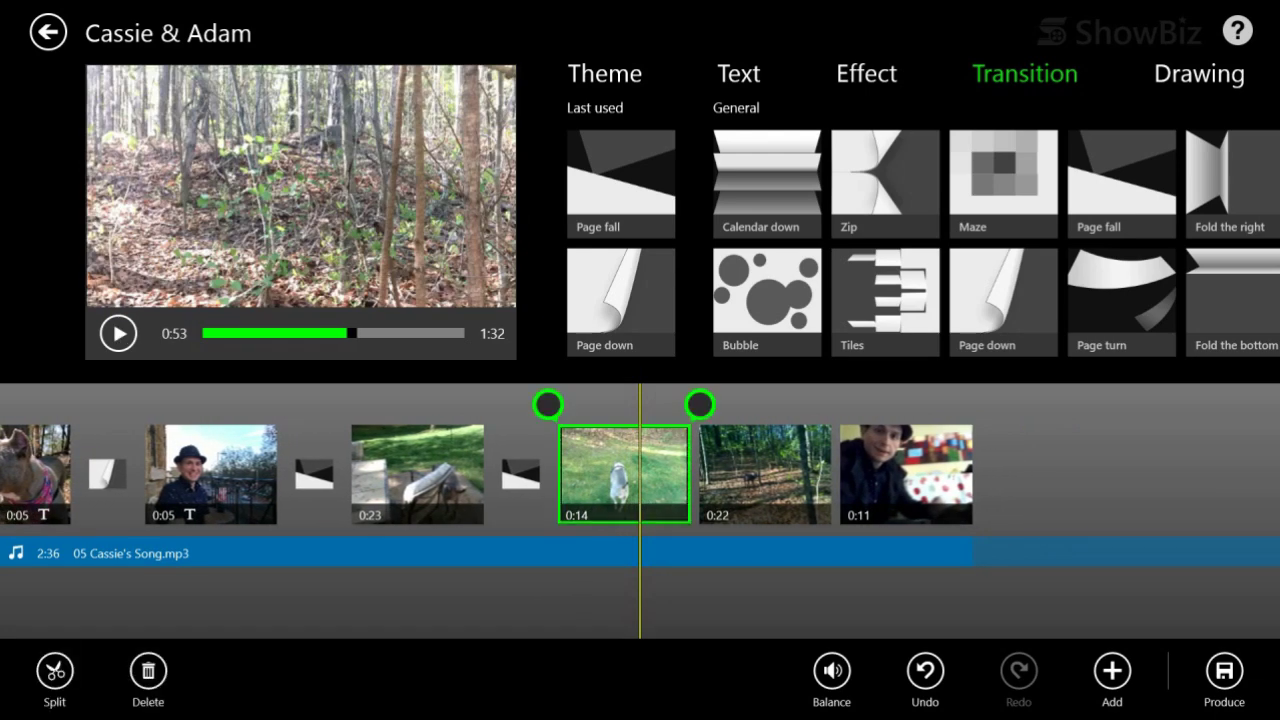
scroll(920, 243, right, 2)
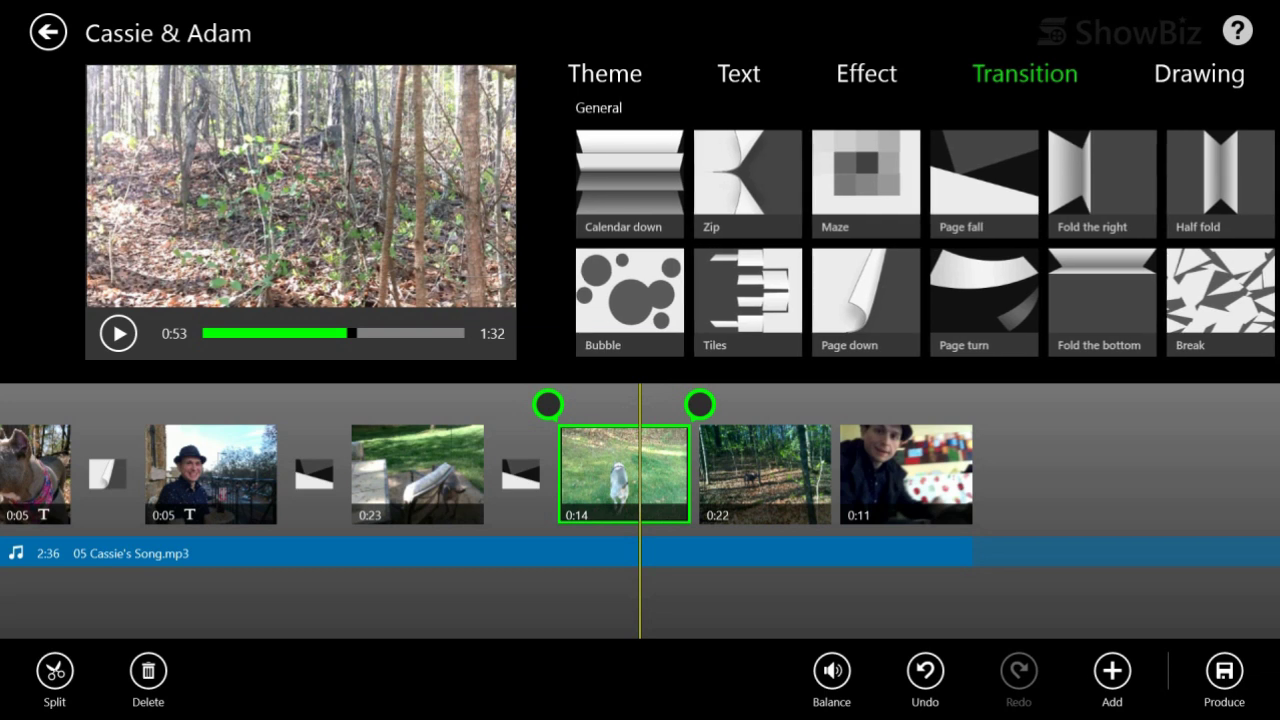
drag(1220, 292, 699, 412)
scroll(640, 511, left, 1)
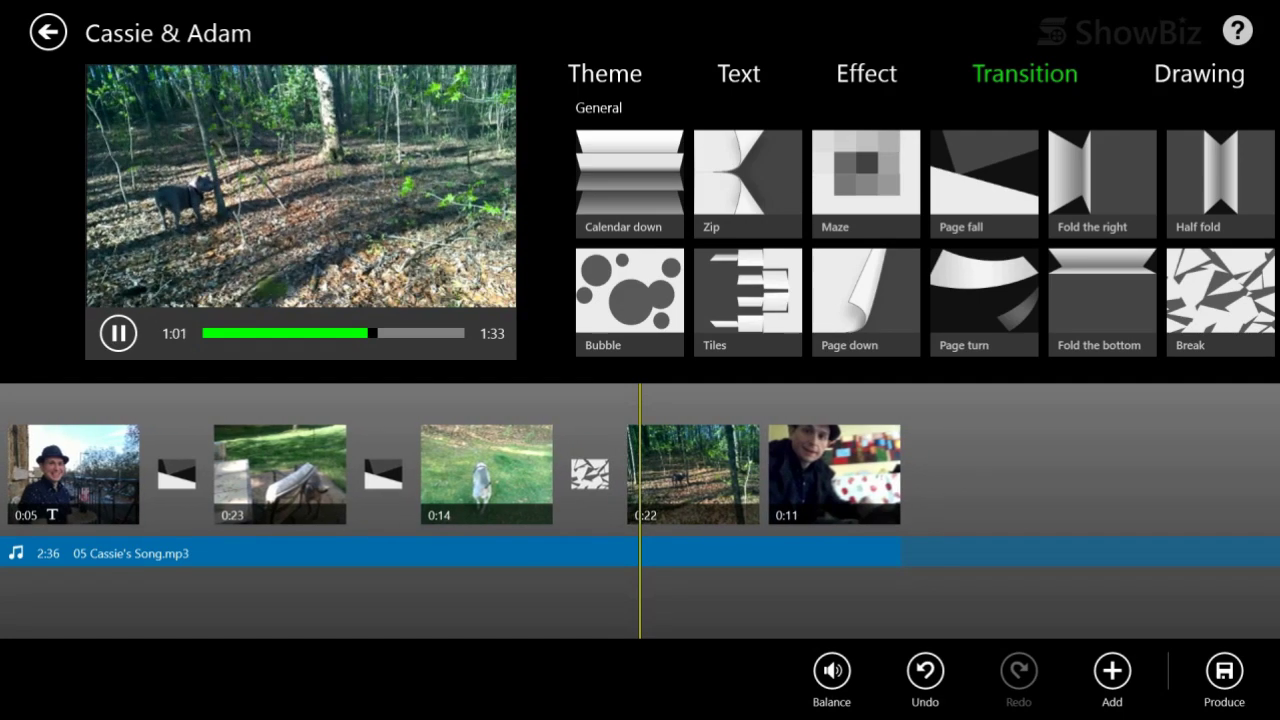
click(118, 333)
Step: Insert a Calendar down transition between the woods clip and the indoor clip, and play that part of the movie
click(688, 474)
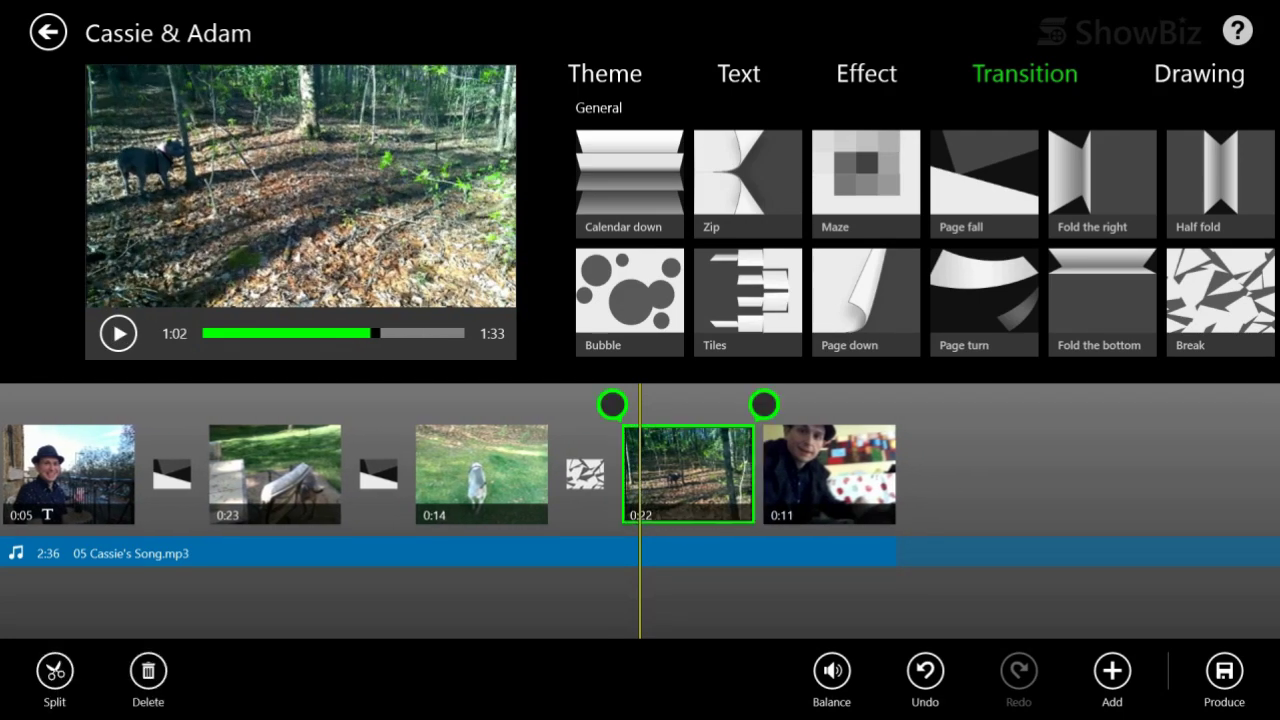
drag(688, 474, 608, 474)
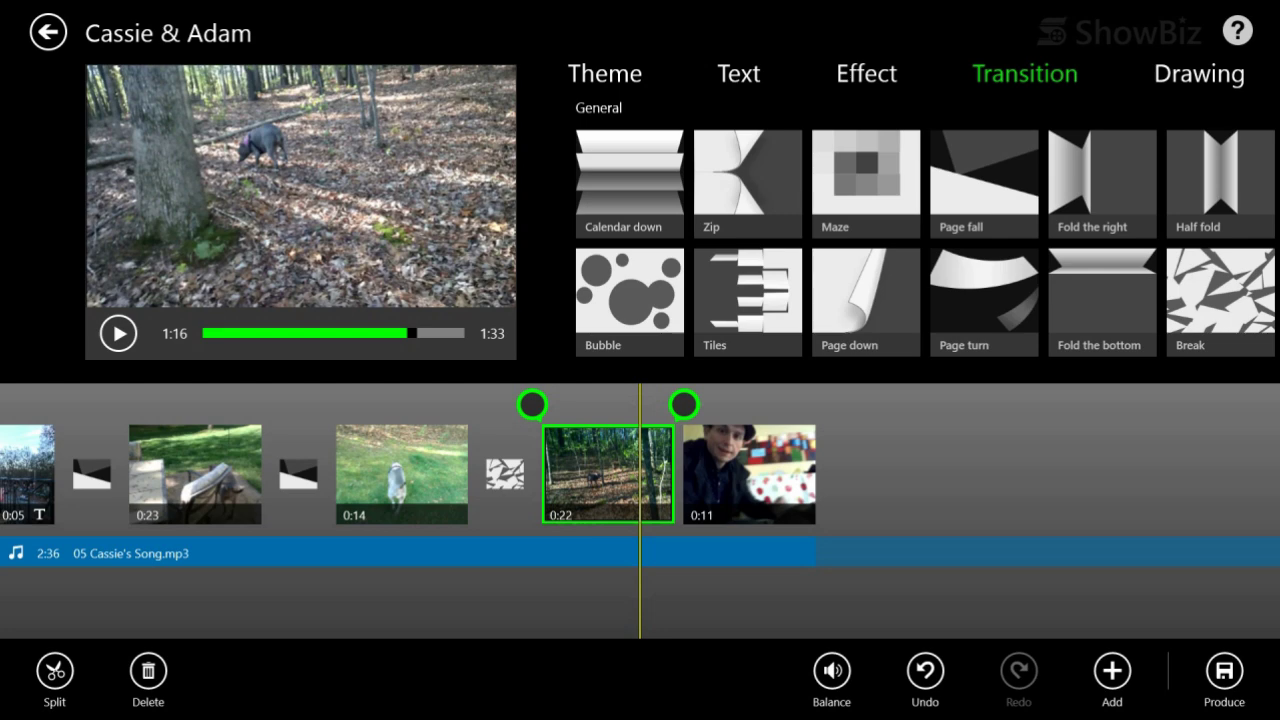
drag(629, 183, 668, 474)
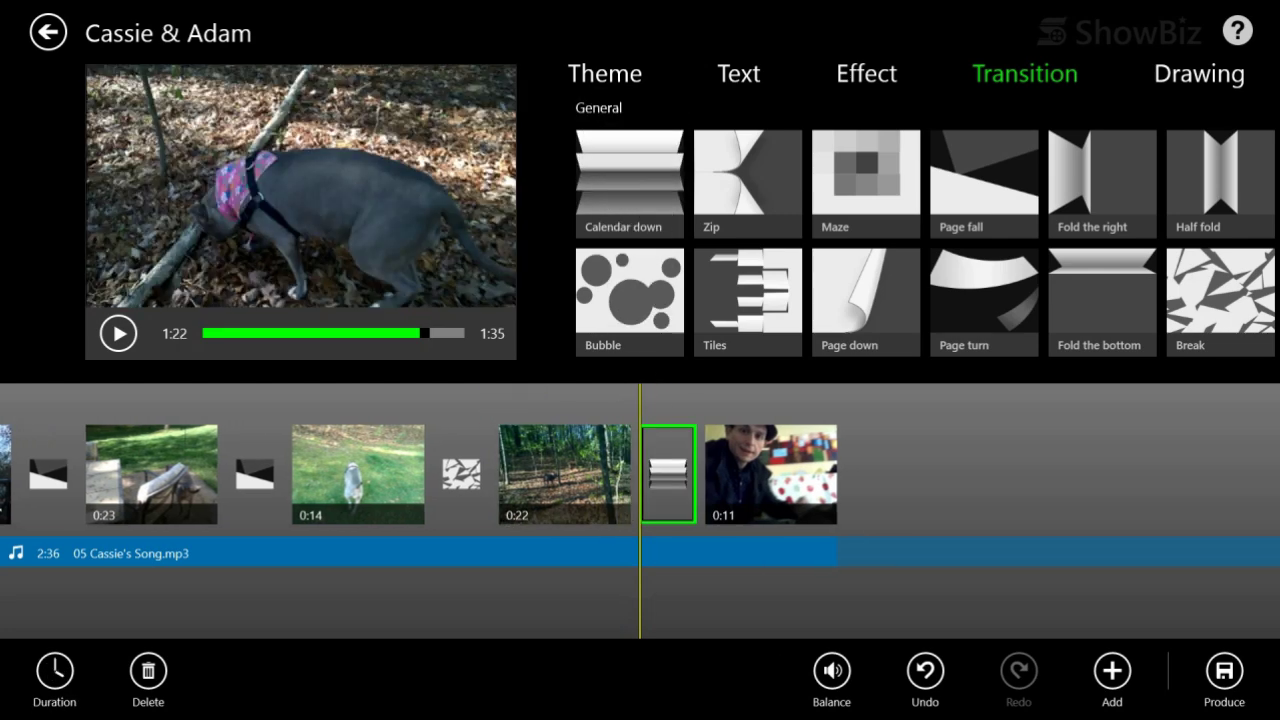
drag(565, 474, 588, 474)
click(118, 333)
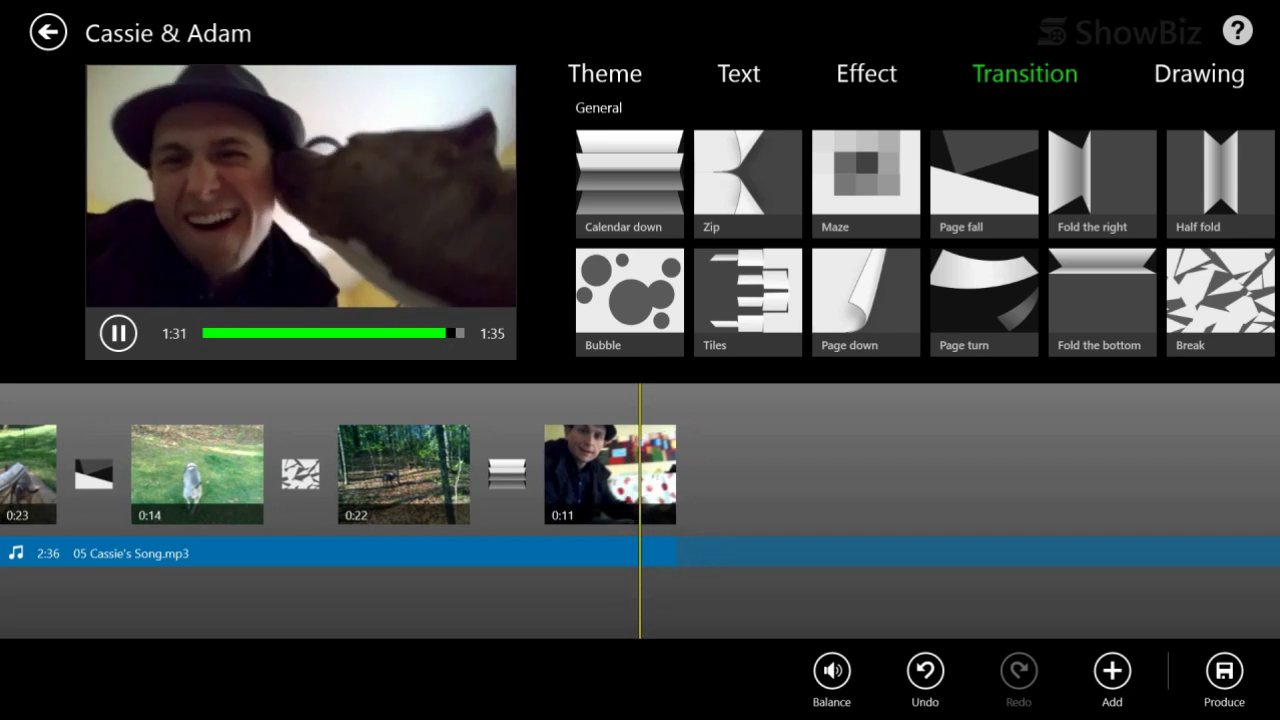
click(118, 333)
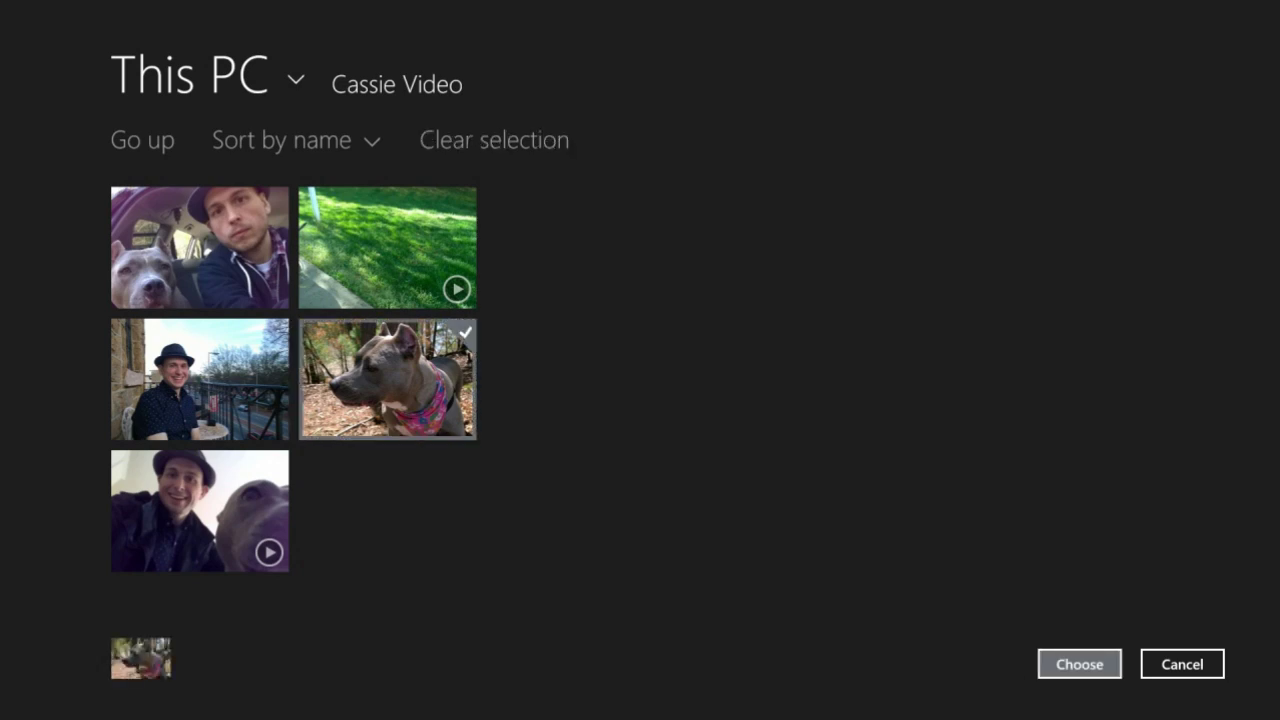
Step: Append the photo of the dog with the pink bandana and insert a Bubble transition before it
click(1079, 664)
scroll(640, 474, left, 1)
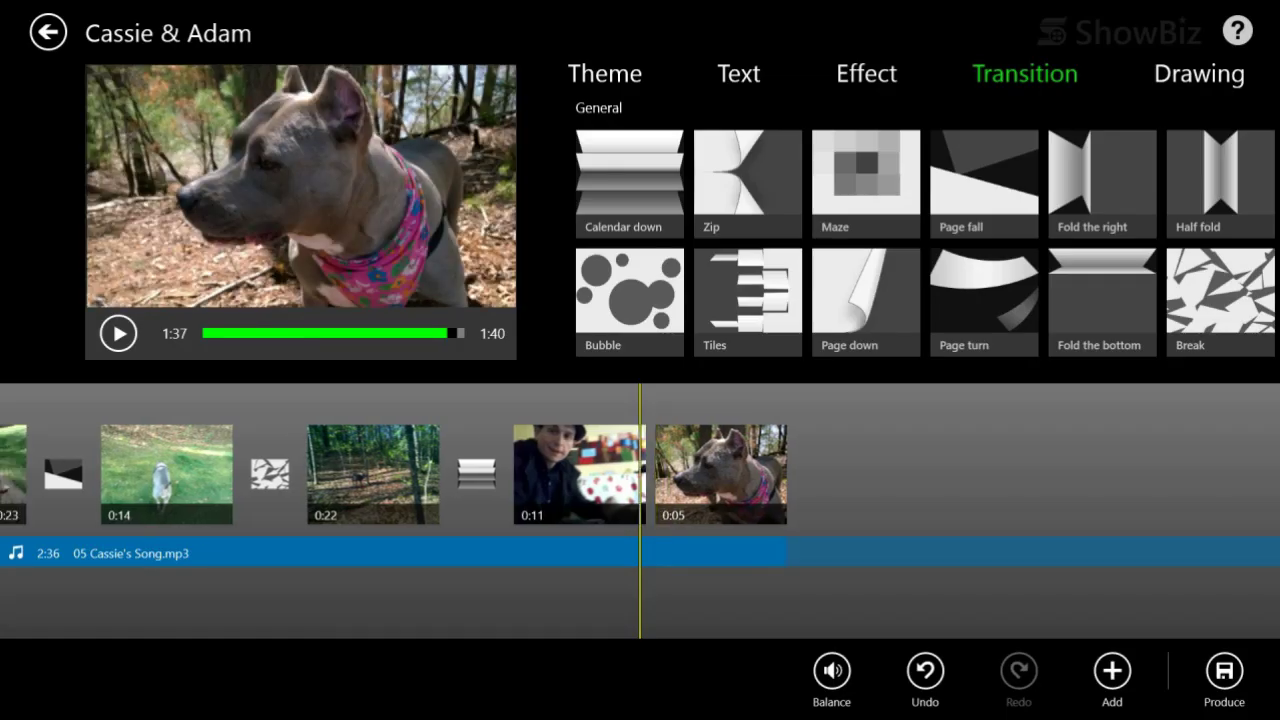
click(592, 474)
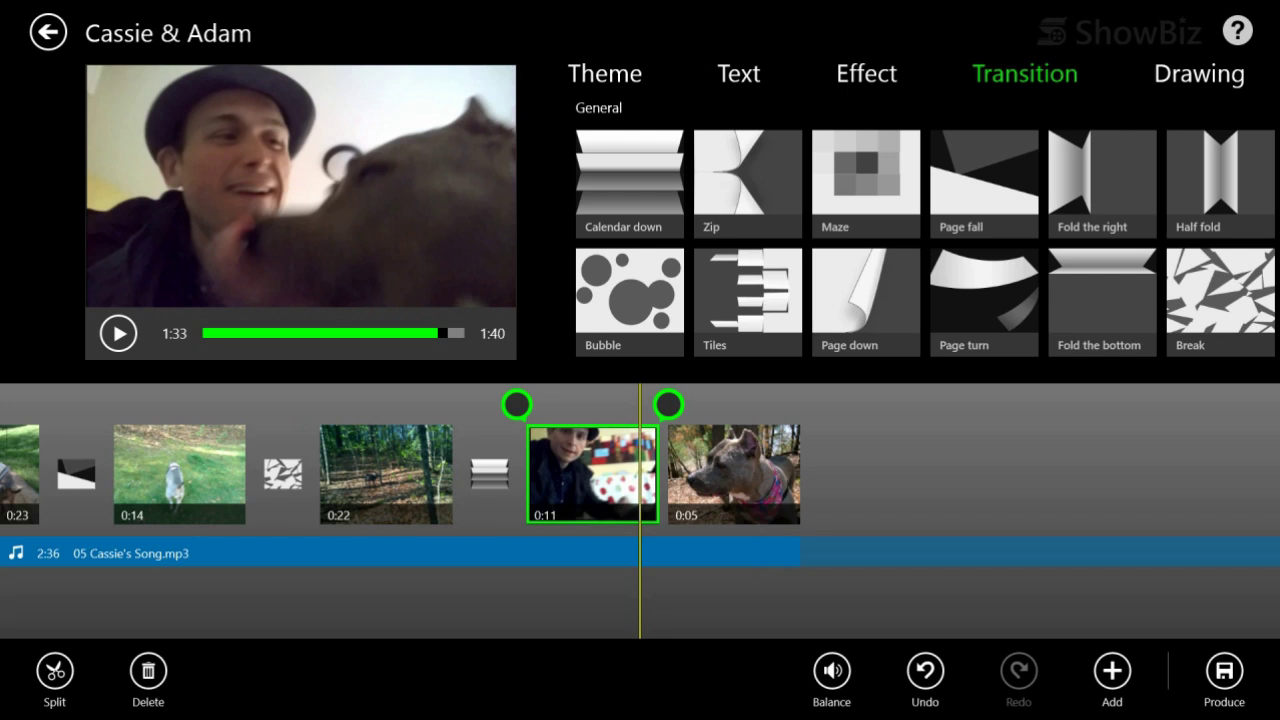
click(630, 302)
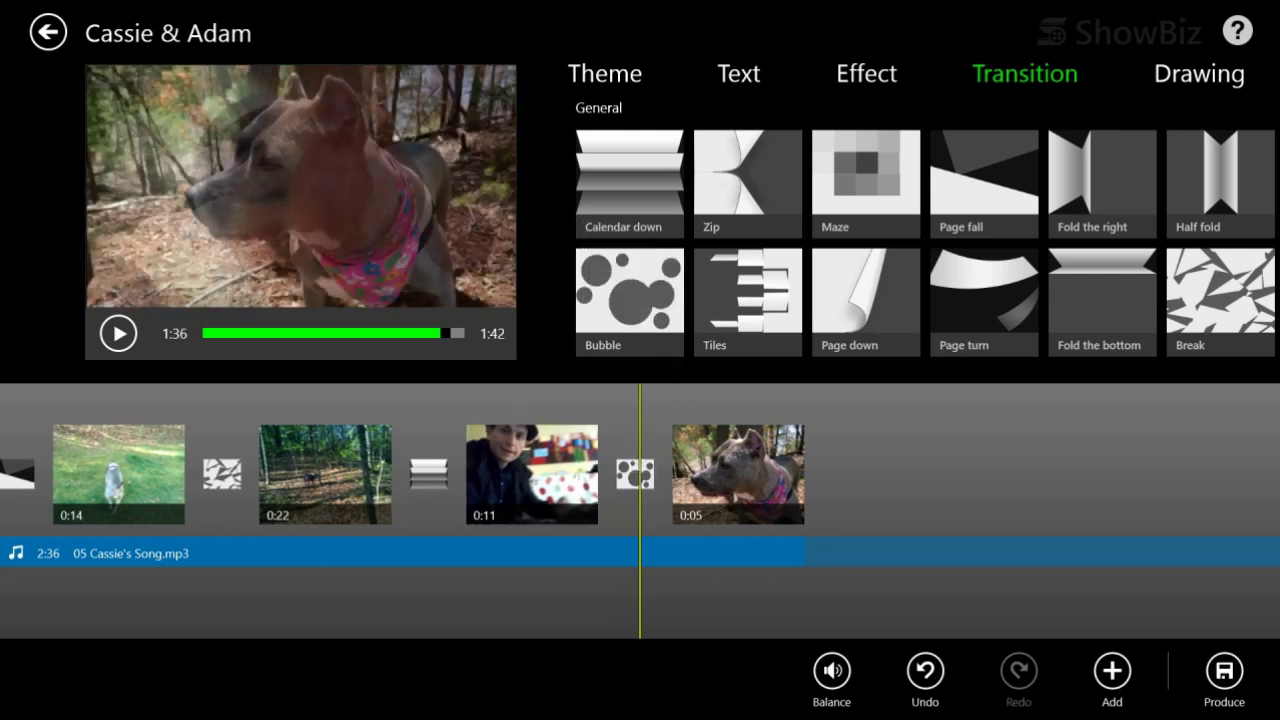
Step: Add a Fade In & Out title reading "Bye Bye for now!" to the closing dog photo
click(719, 470)
click(738, 74)
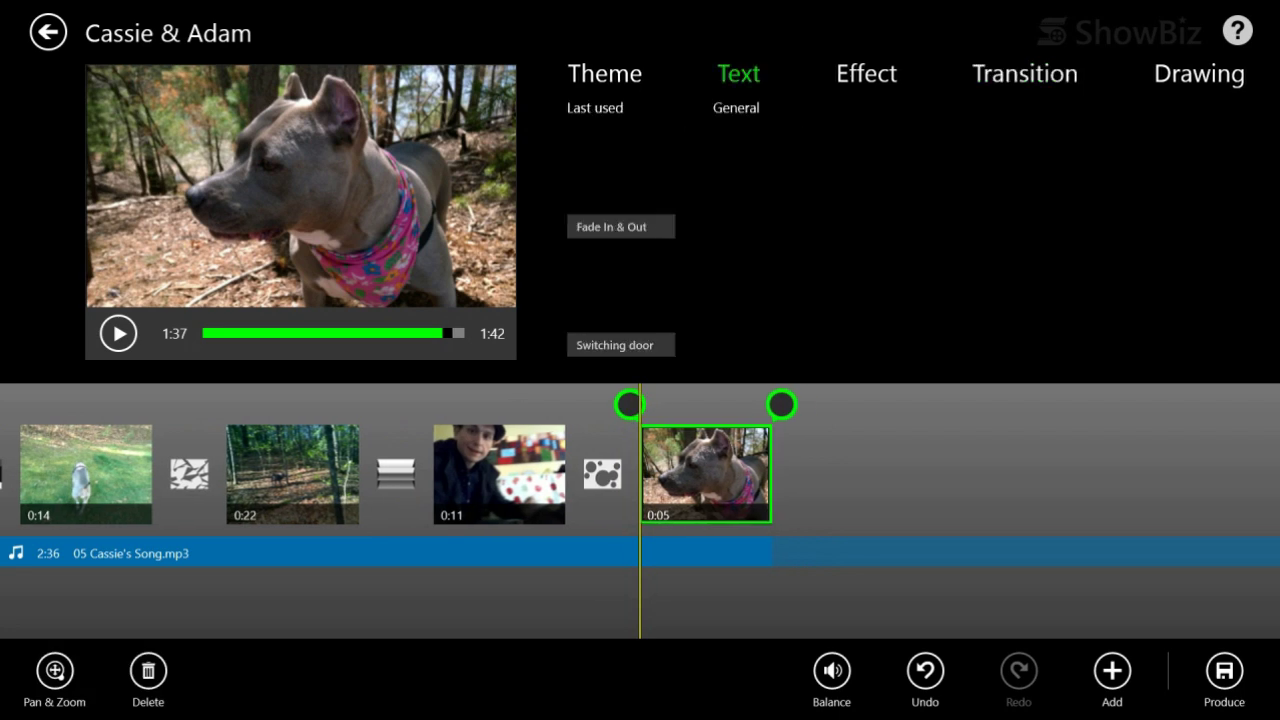
click(621, 184)
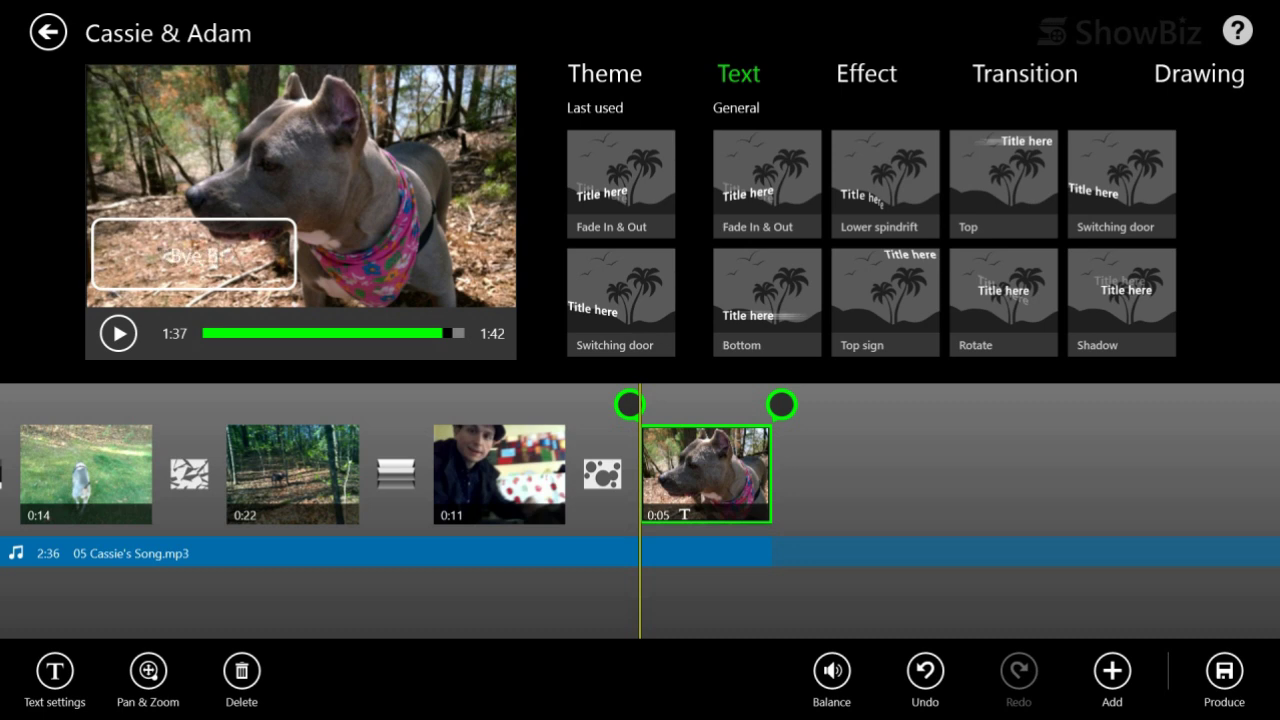
text(Bye Bye for now!)
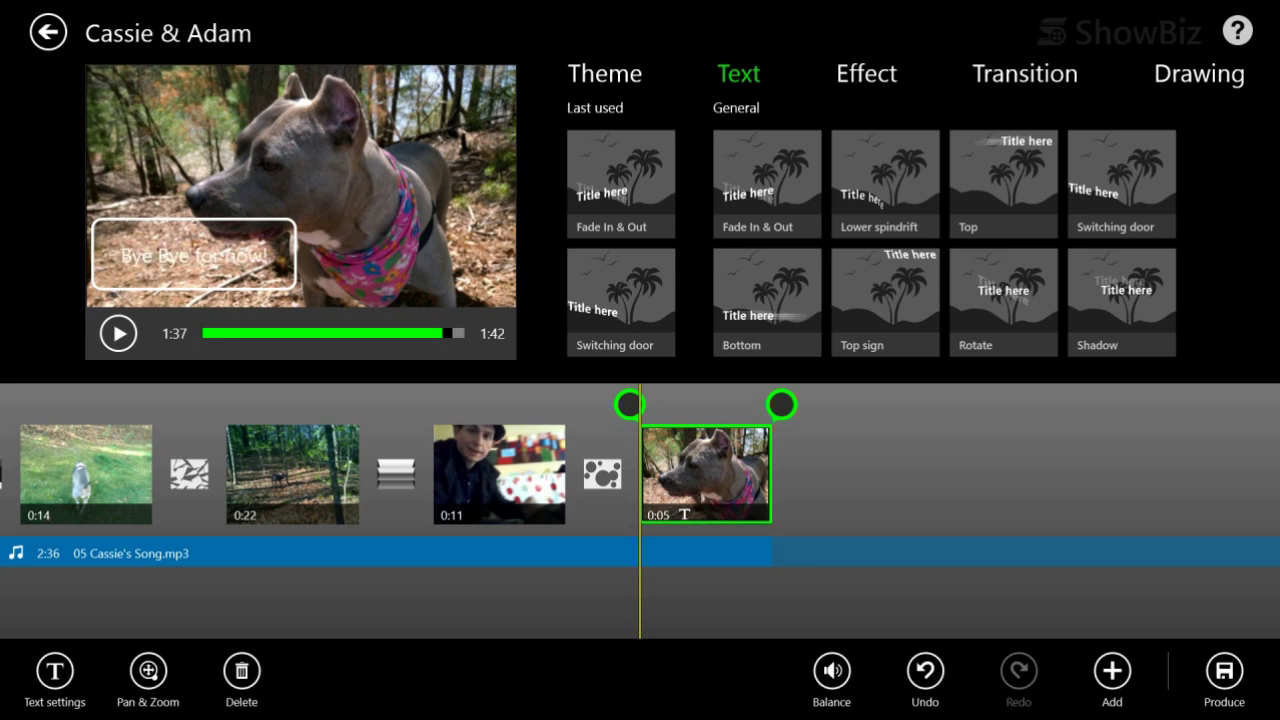
key(Escape)
Step: Apply the Magic LOMO effect to the lawn clip and preview it
scroll(640, 510, left, 10)
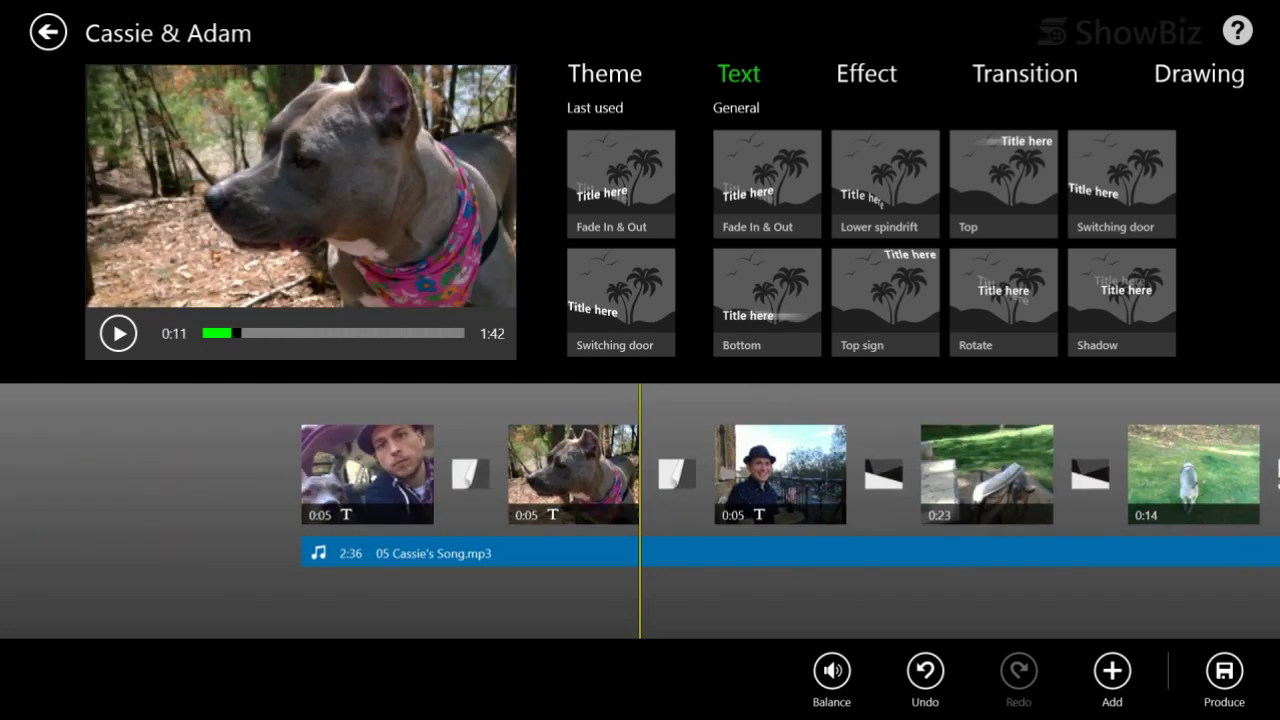
scroll(640, 475, left, 2)
scroll(640, 475, right, 6)
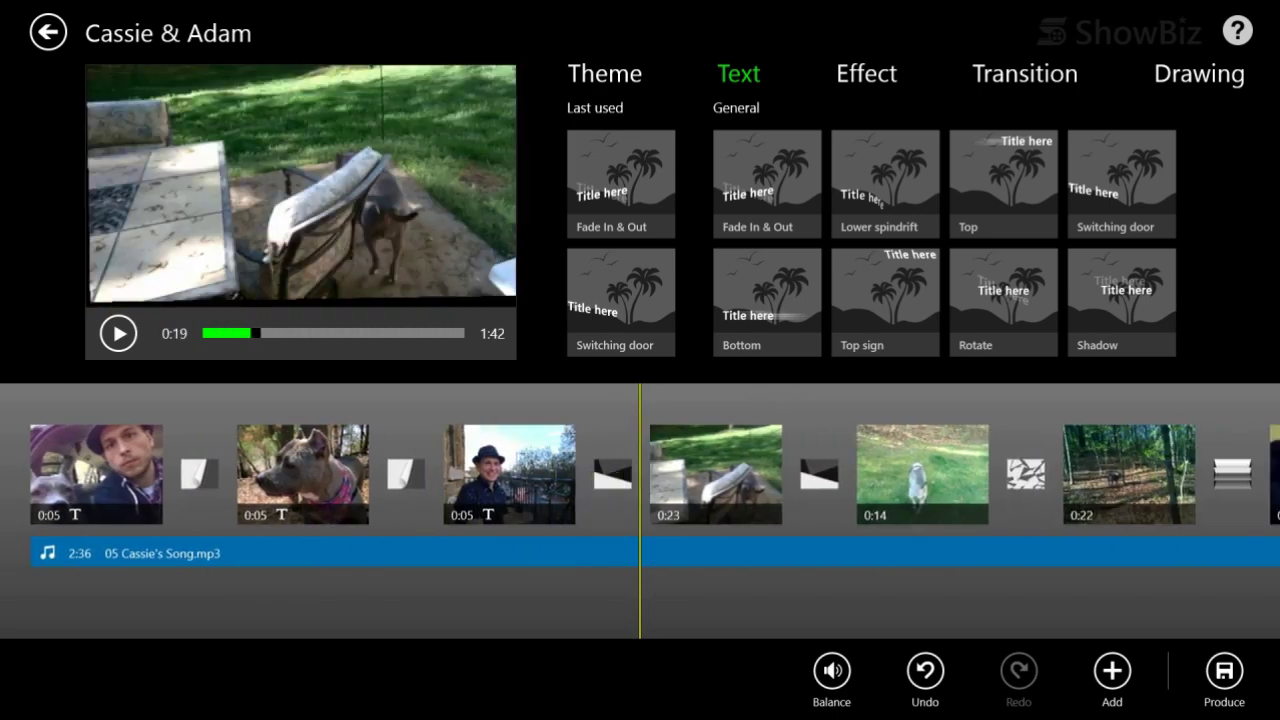
scroll(640, 475, right, 1)
scroll(640, 475, left, 3)
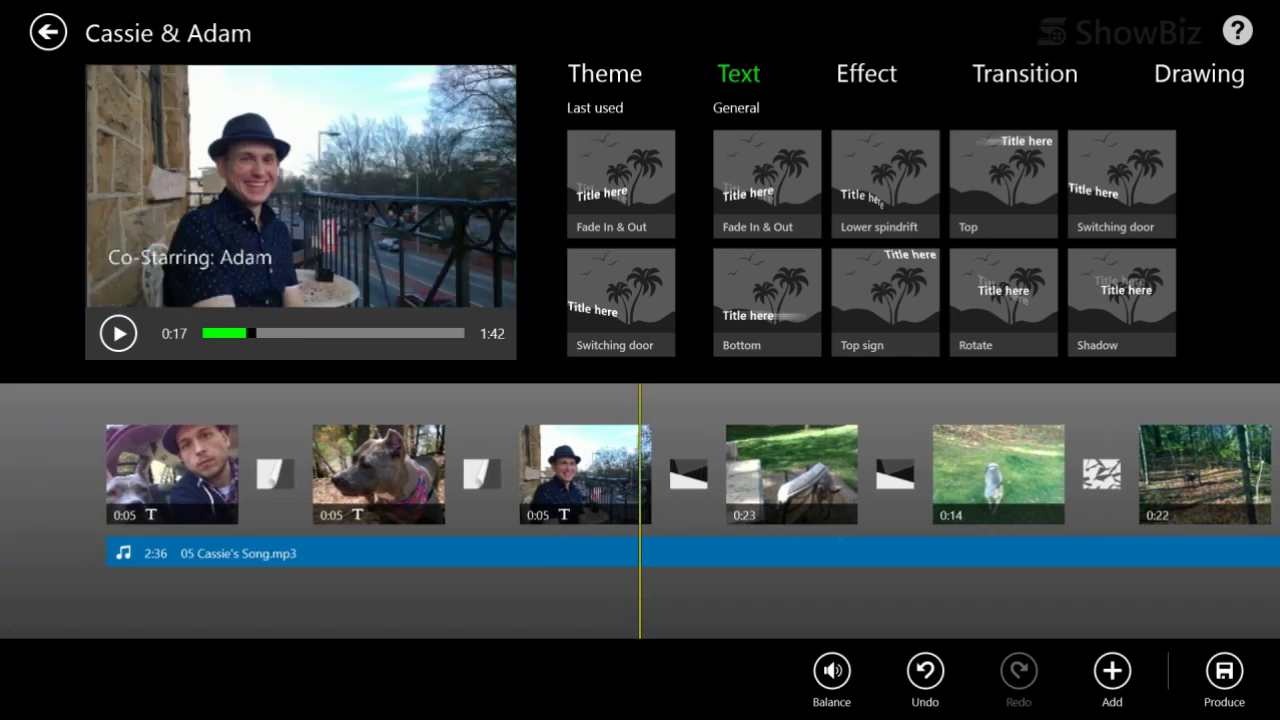
scroll(640, 475, right, 4)
click(853, 470)
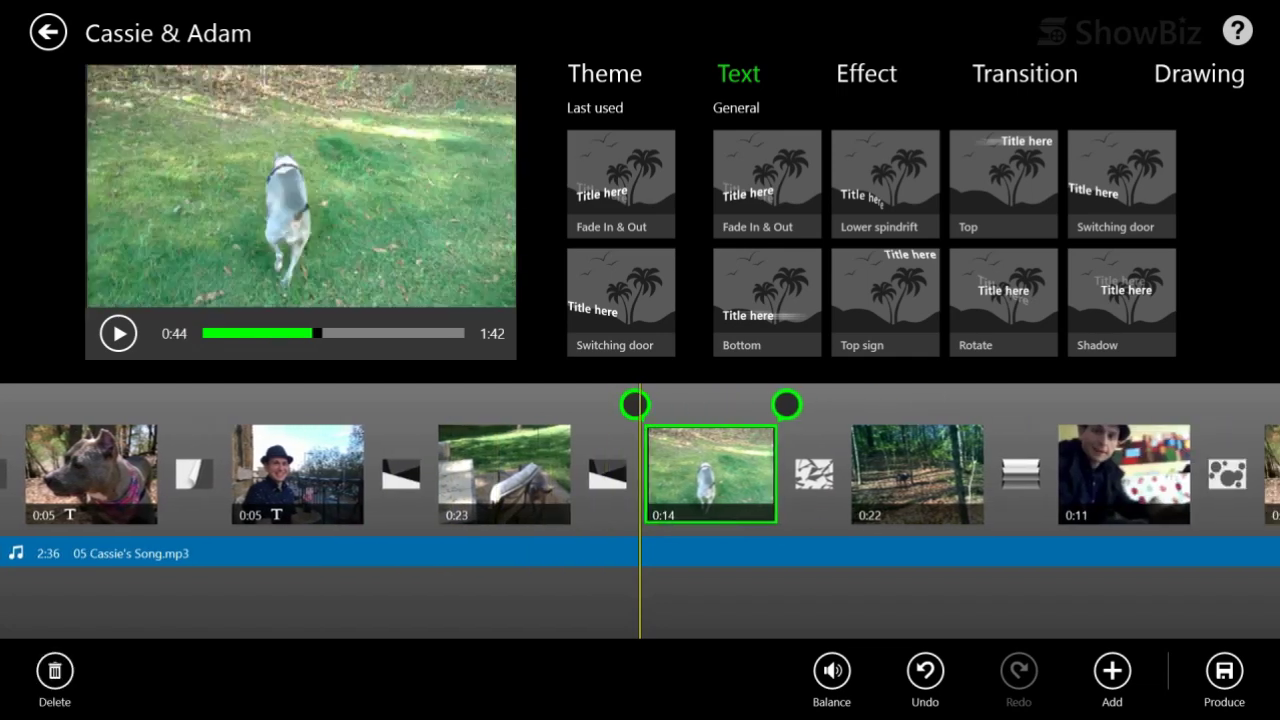
click(866, 74)
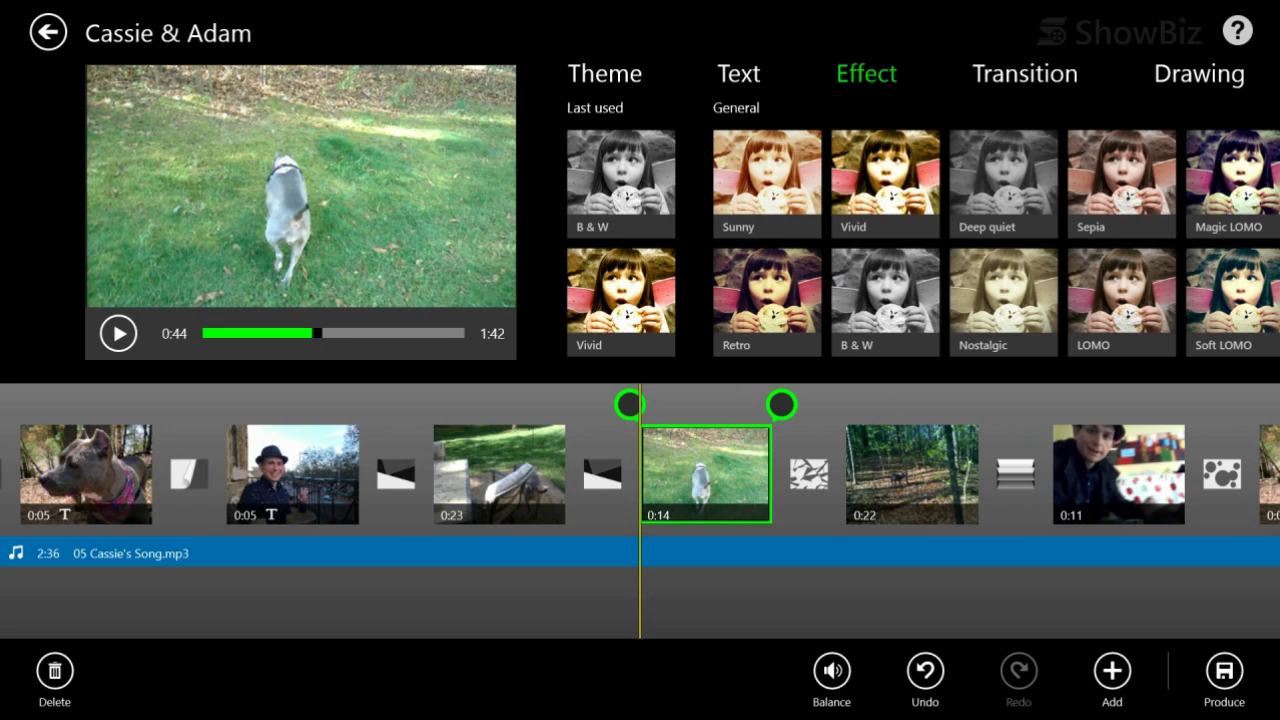
click(1232, 180)
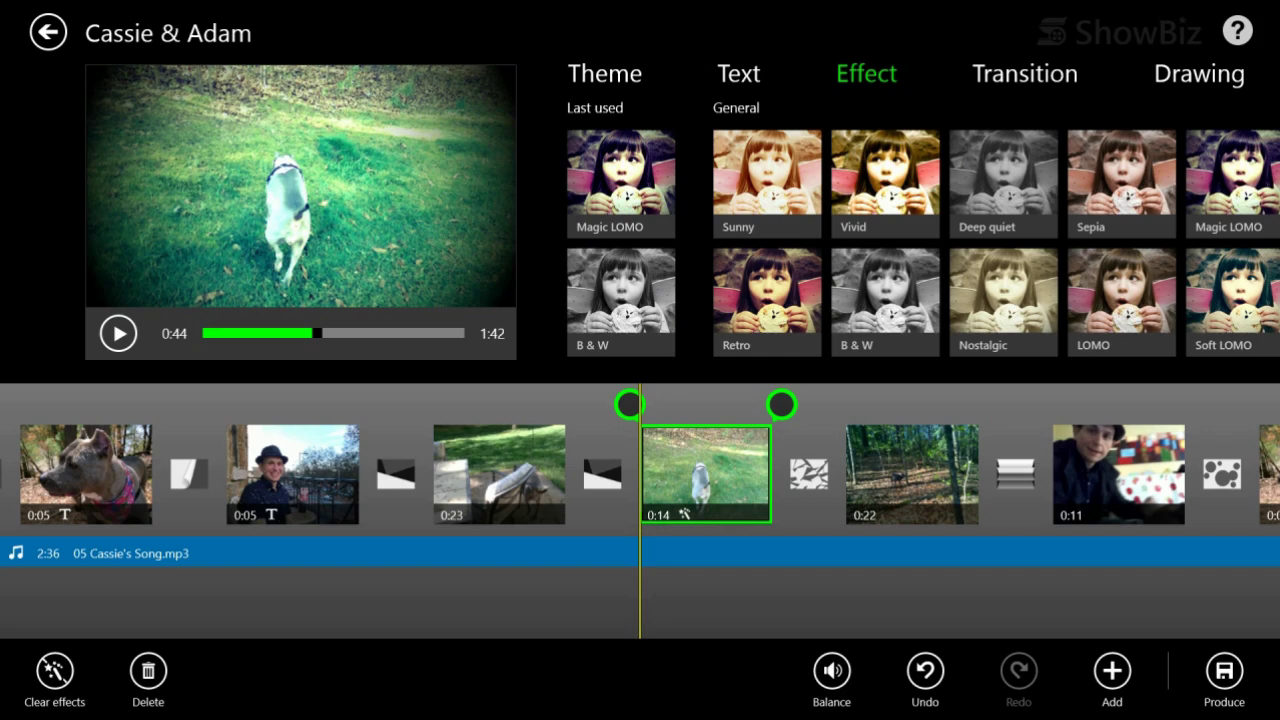
scroll(640, 474, left, 1)
click(118, 333)
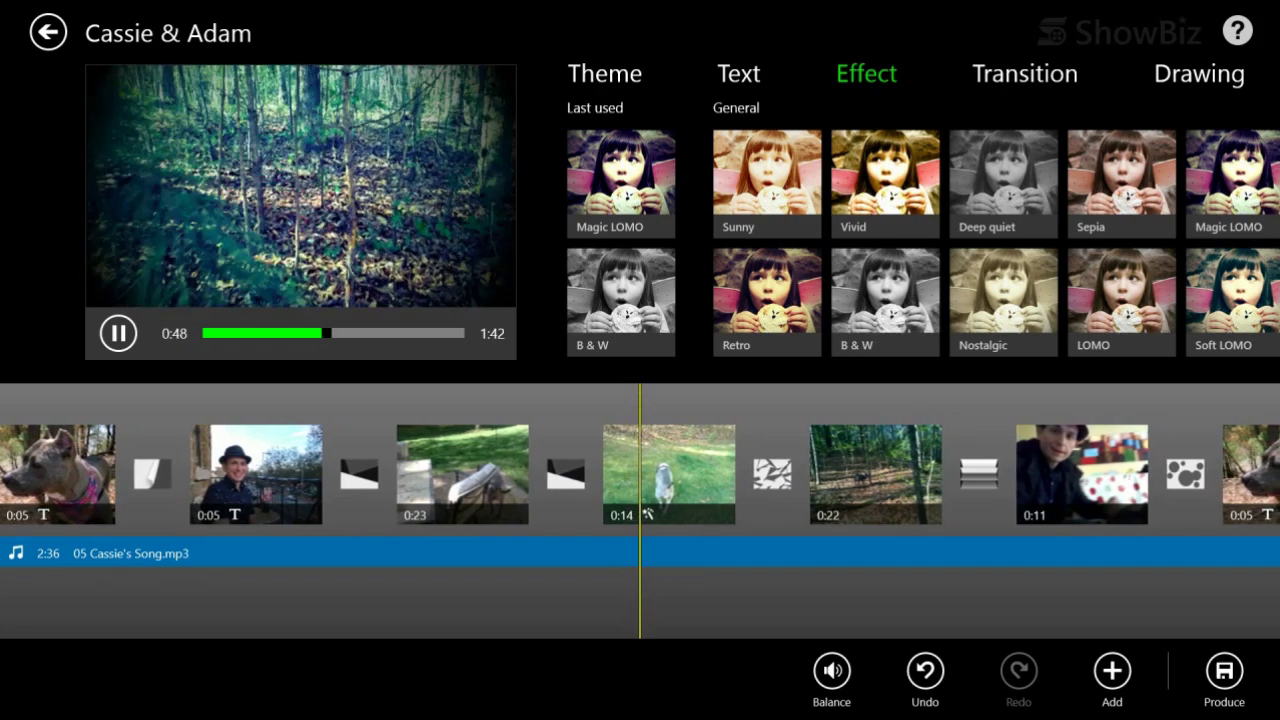
click(118, 333)
Step: Apply the Soft LOMO effect to the indoor clip of the owner and dog, and preview it
scroll(640, 474, right, 2)
click(880, 474)
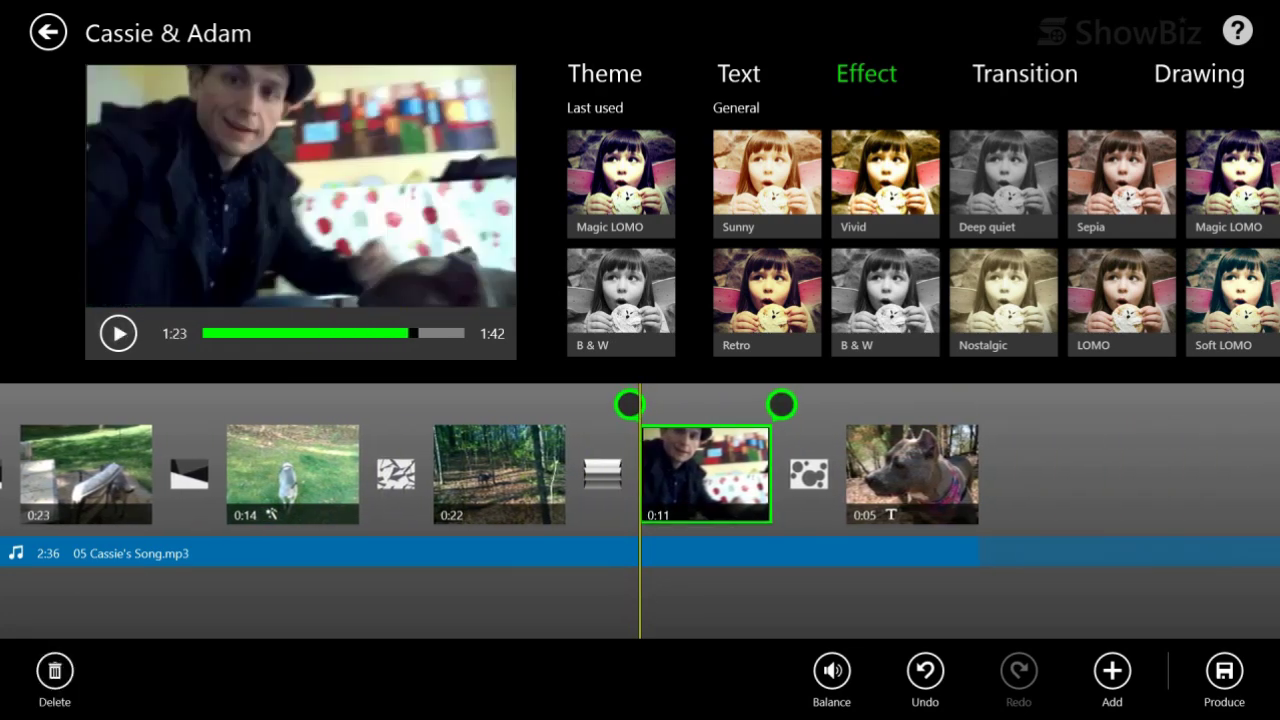
click(1232, 300)
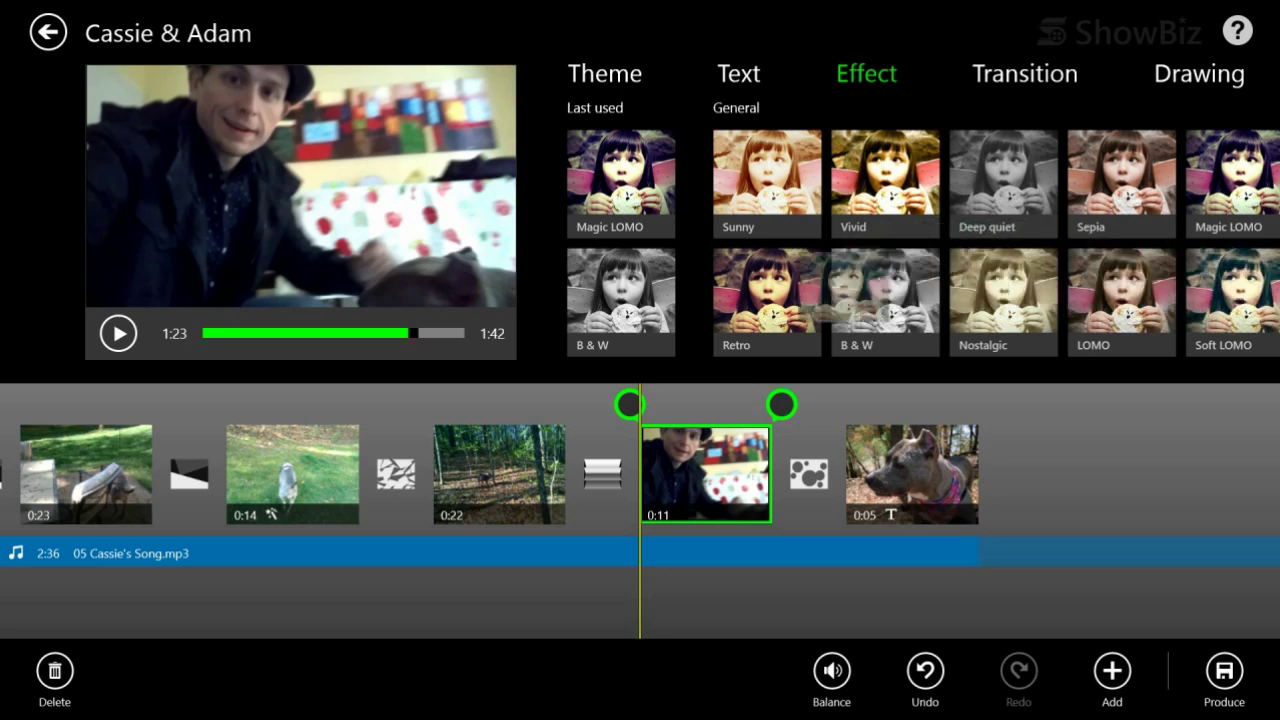
click(118, 333)
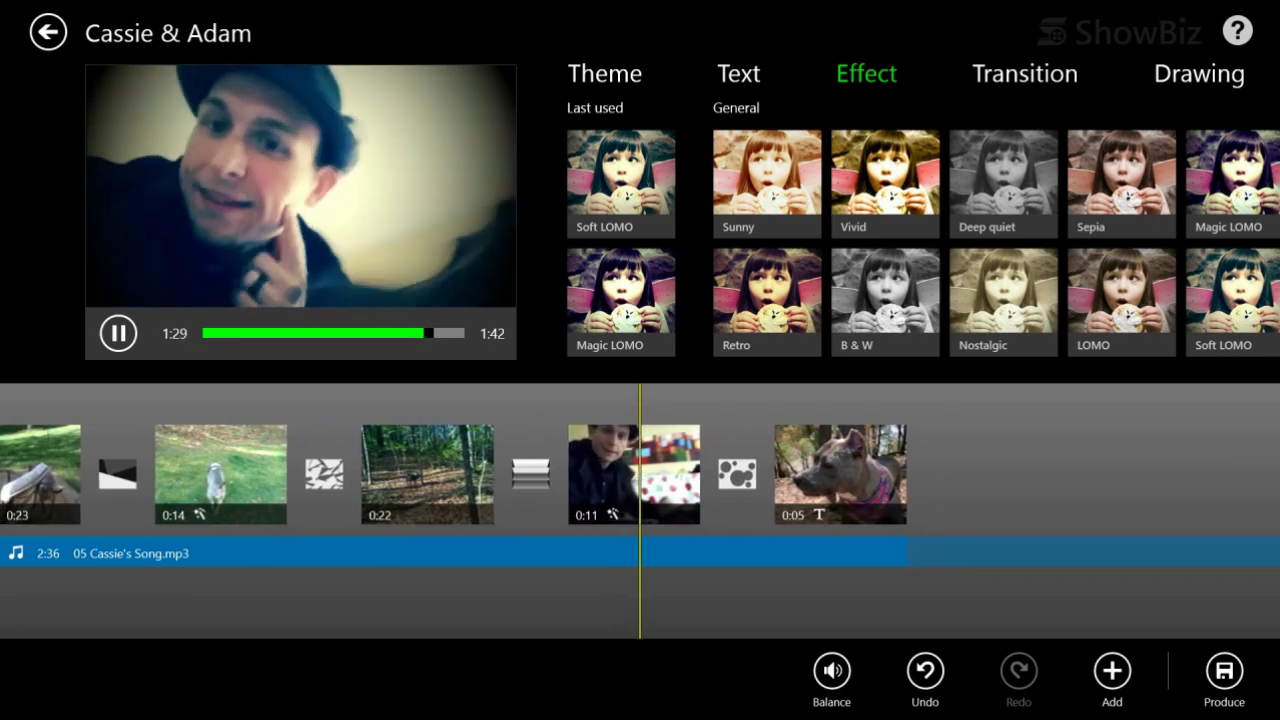
Step: Apply the B & W effect to the closing dog photo and open the collection of drawings
click(823, 474)
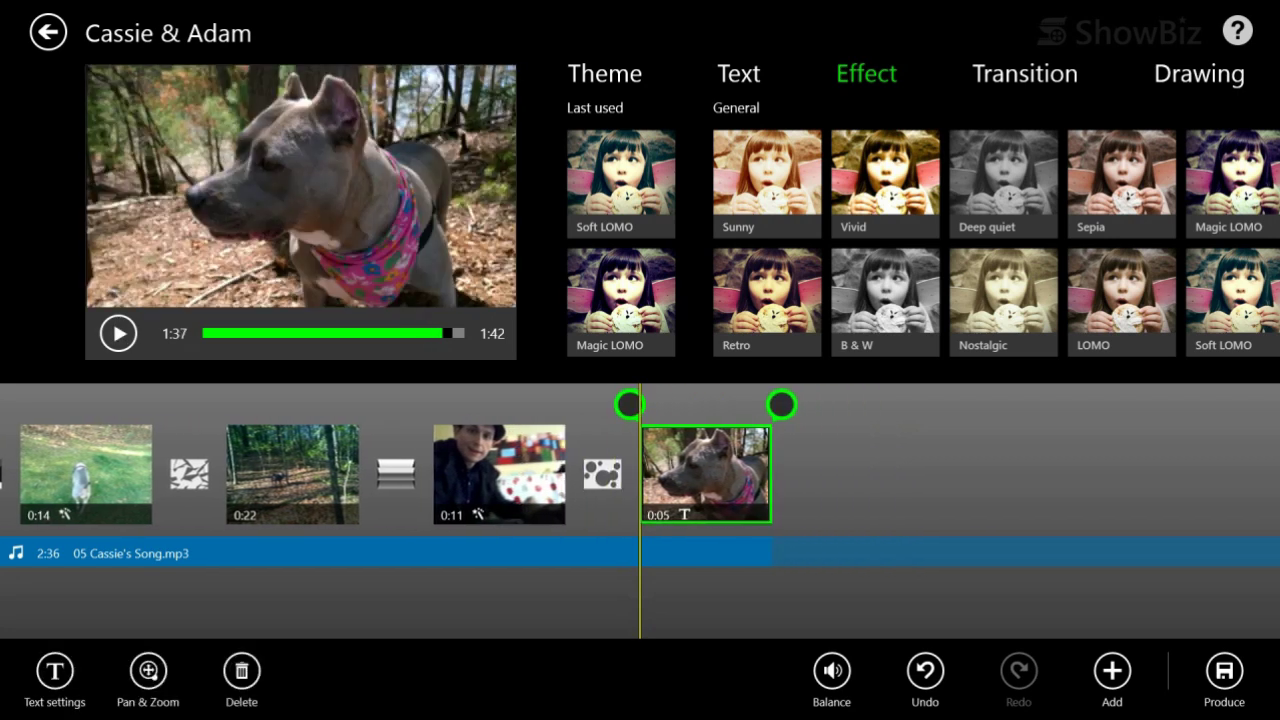
click(885, 300)
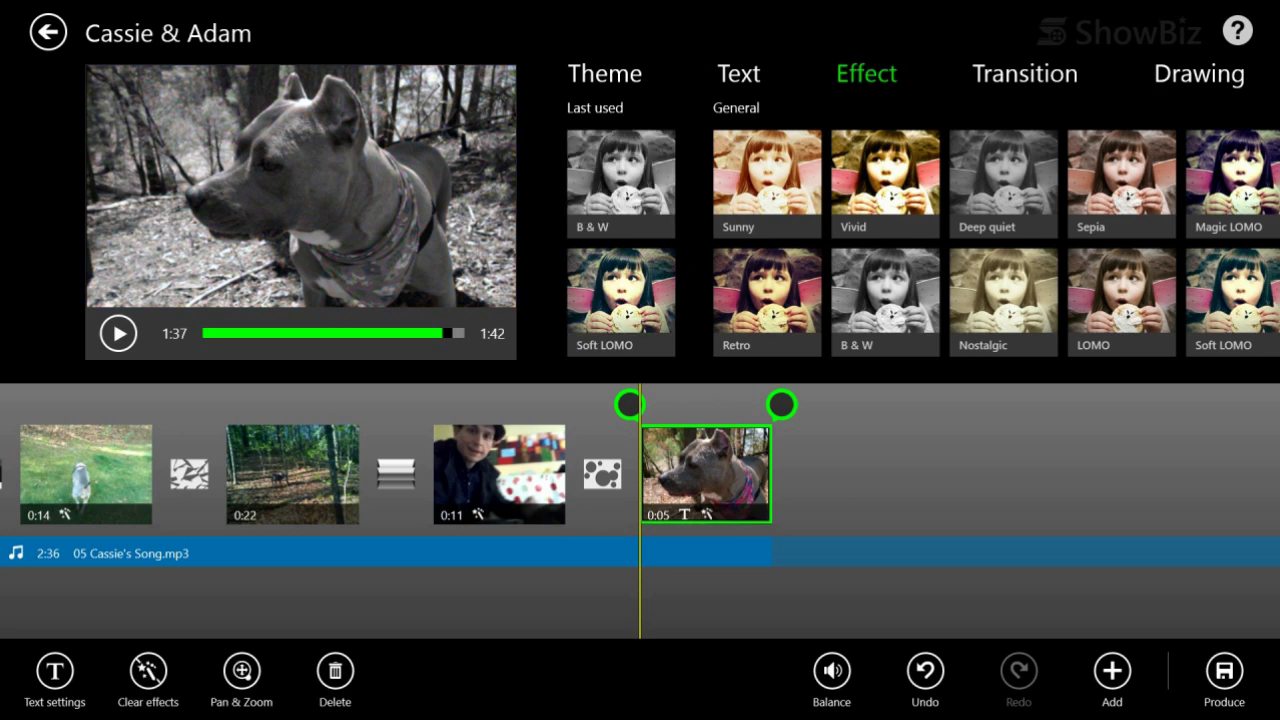
click(1199, 74)
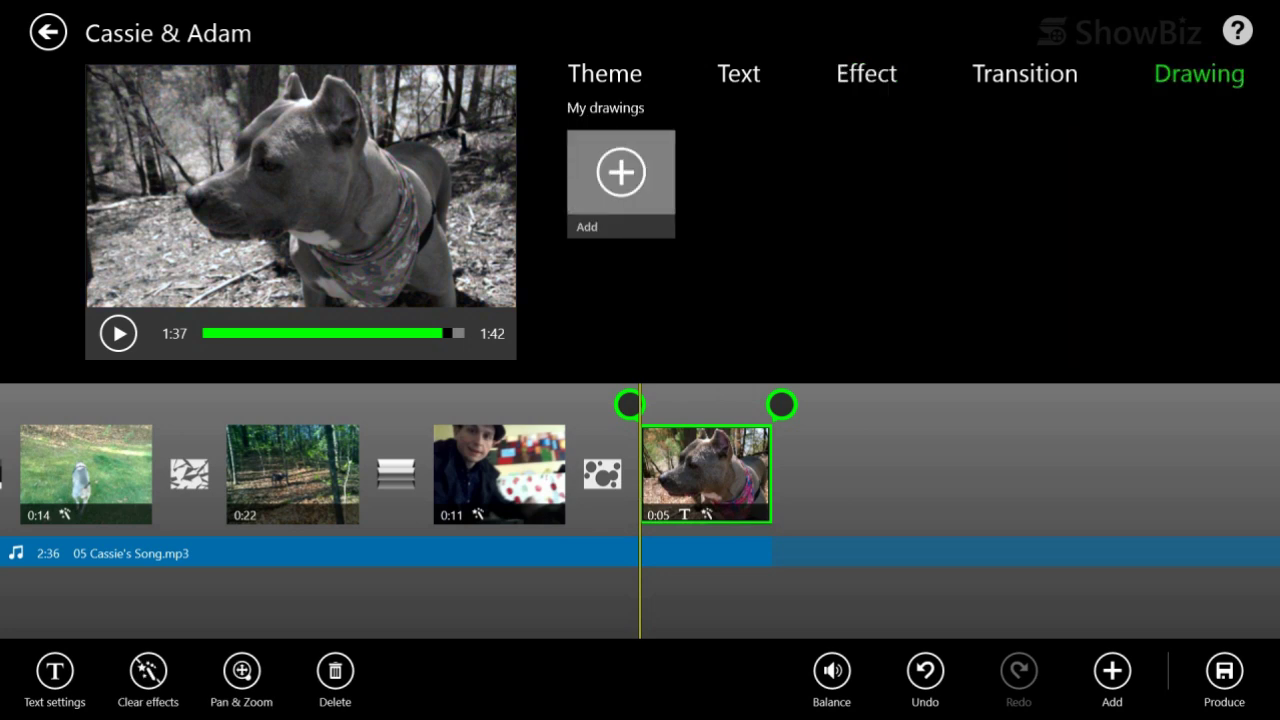
Step: Return to the effects collection and review the timeline back to the movie's opening photos
click(866, 74)
scroll(640, 510, left, 5)
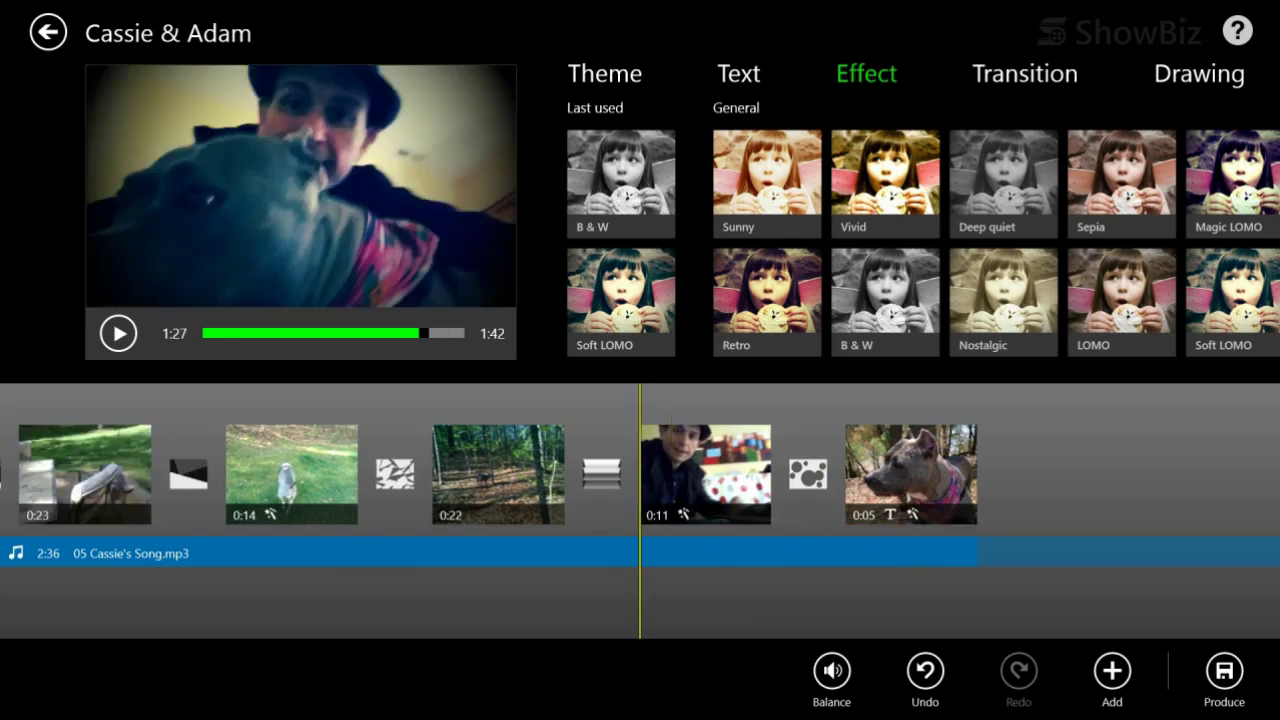
scroll(640, 474, left, 5)
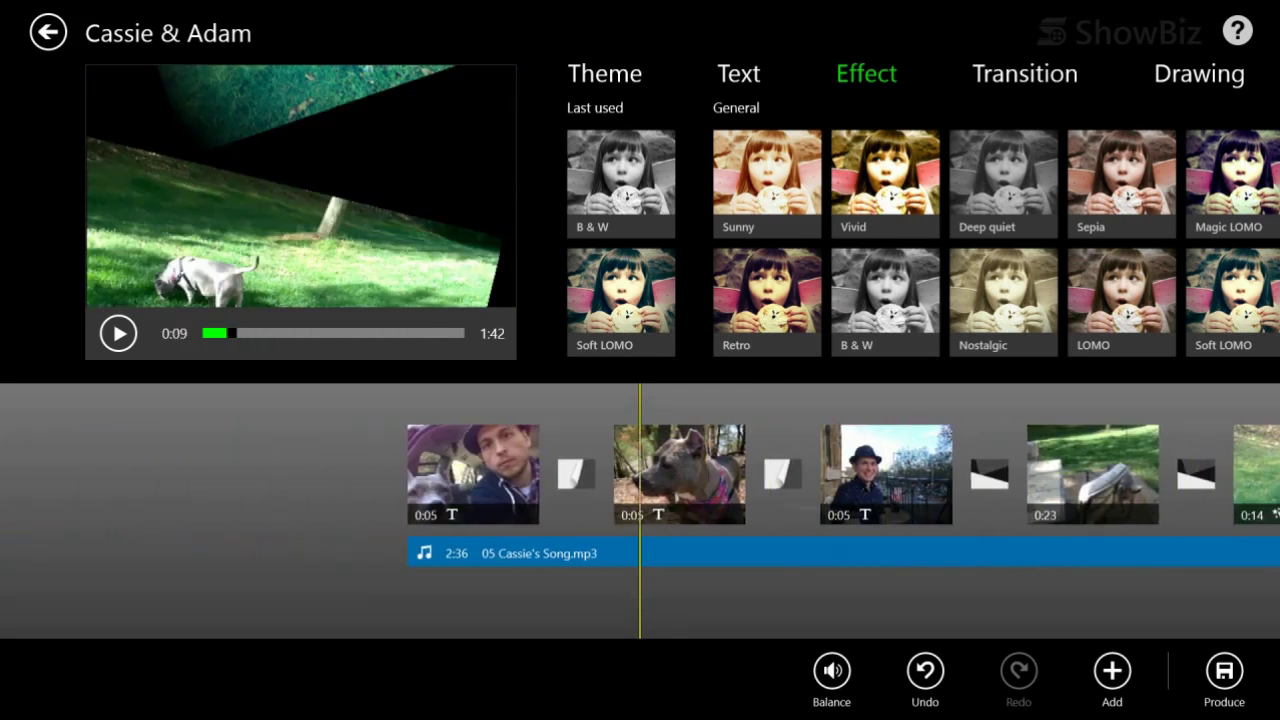
scroll(640, 510, left, 2)
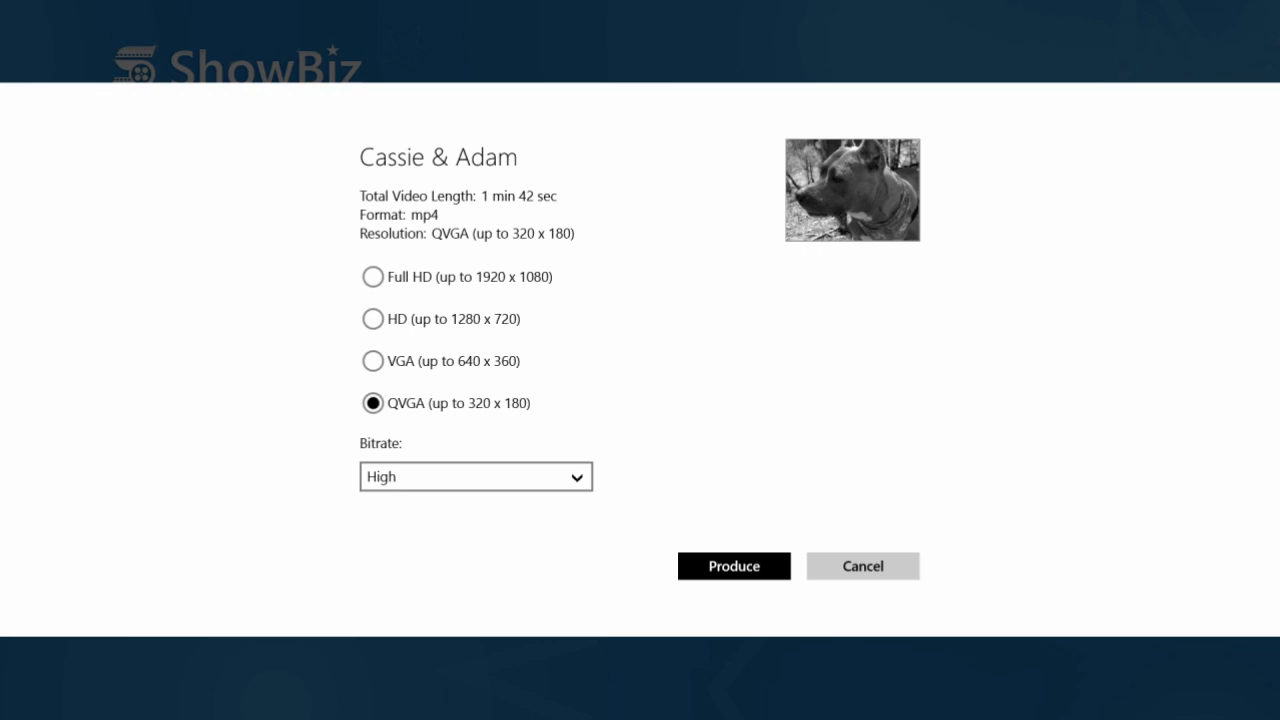
Step: Produce the movie as an mp4 in HD (up to 1280 x 720) with High bitrate and close the production dialog
click(373, 319)
click(734, 566)
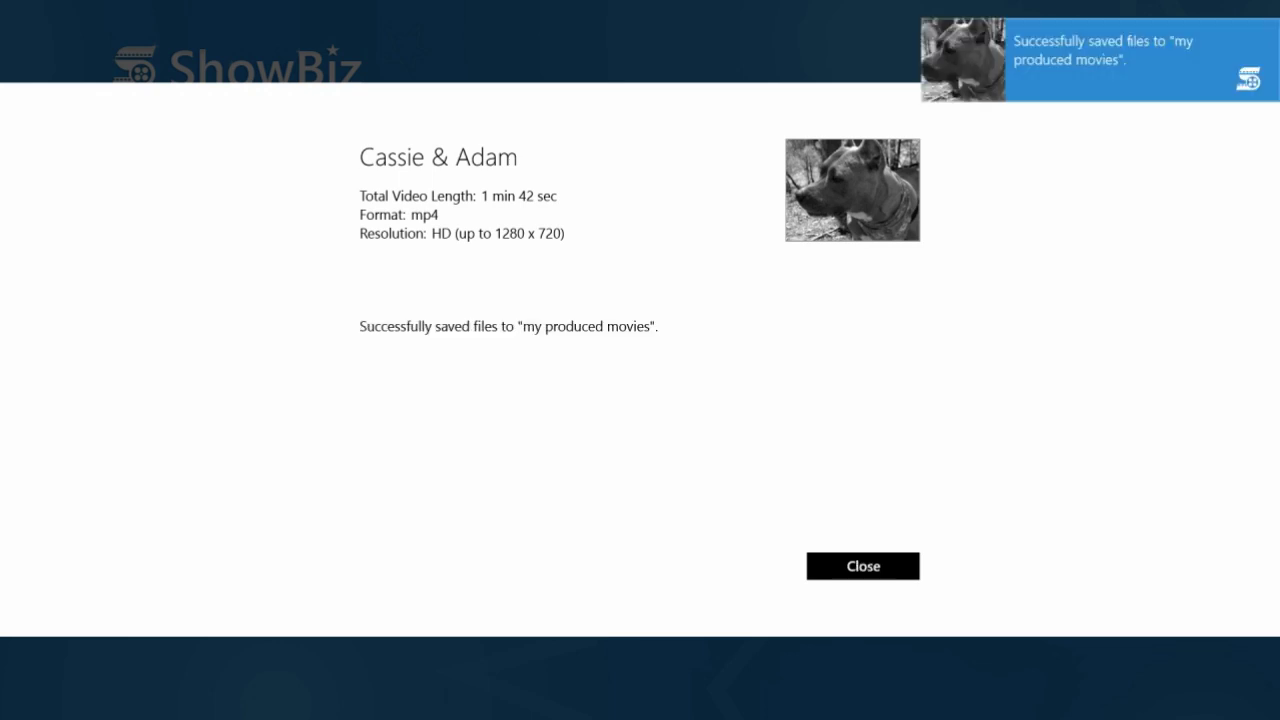
click(863, 566)
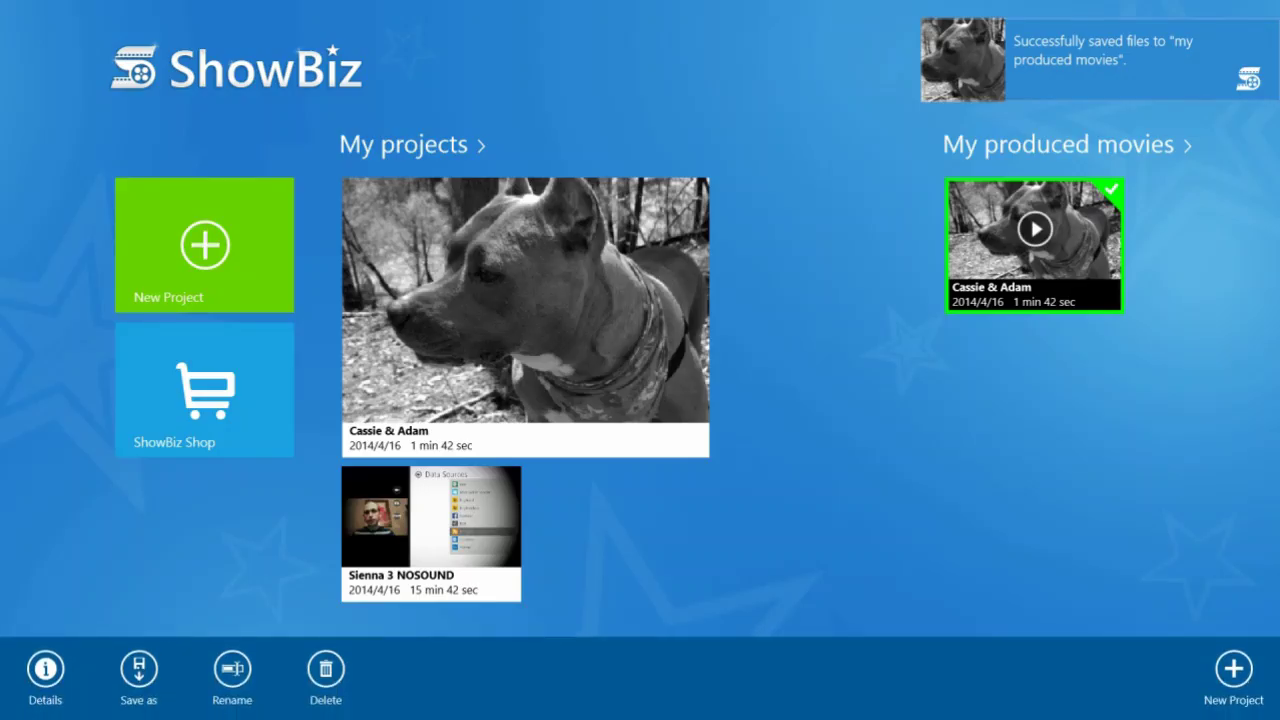
Step: Switch to OneDrive and browse This PC's Pictures folder to the ArcSoft ShowBiz folder
key(super+c)
click(1240, 362)
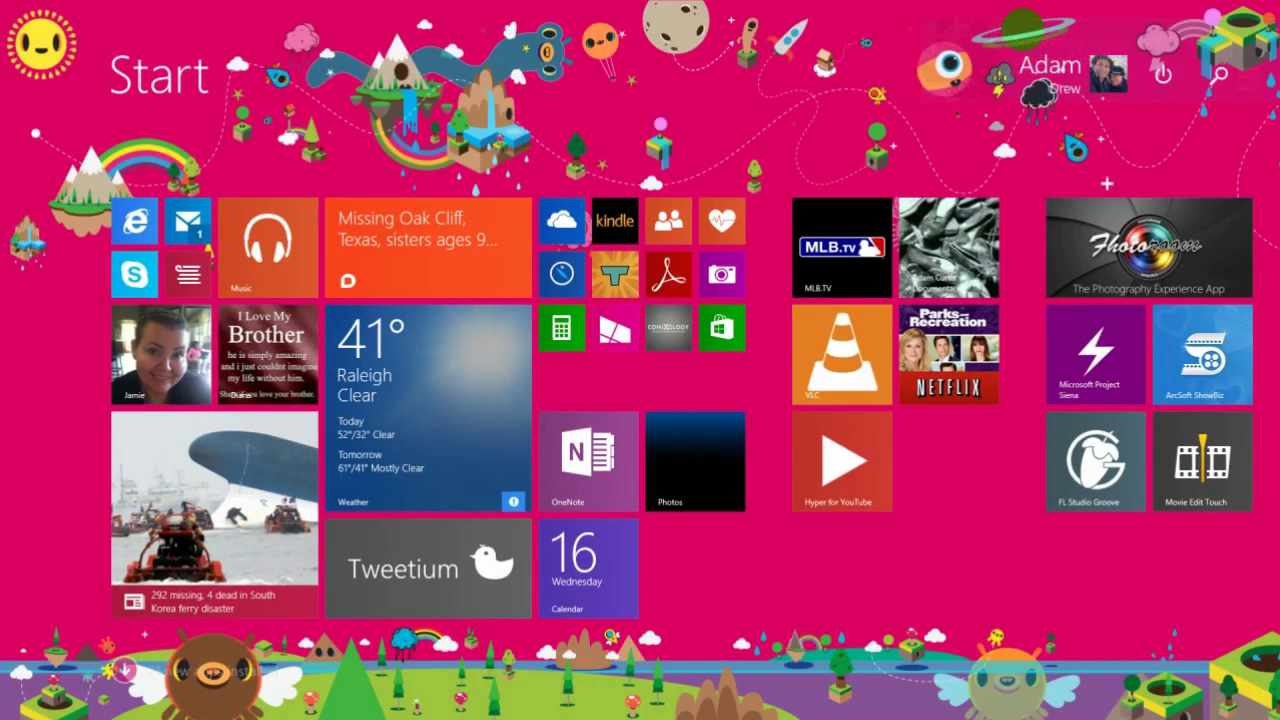
click(561, 221)
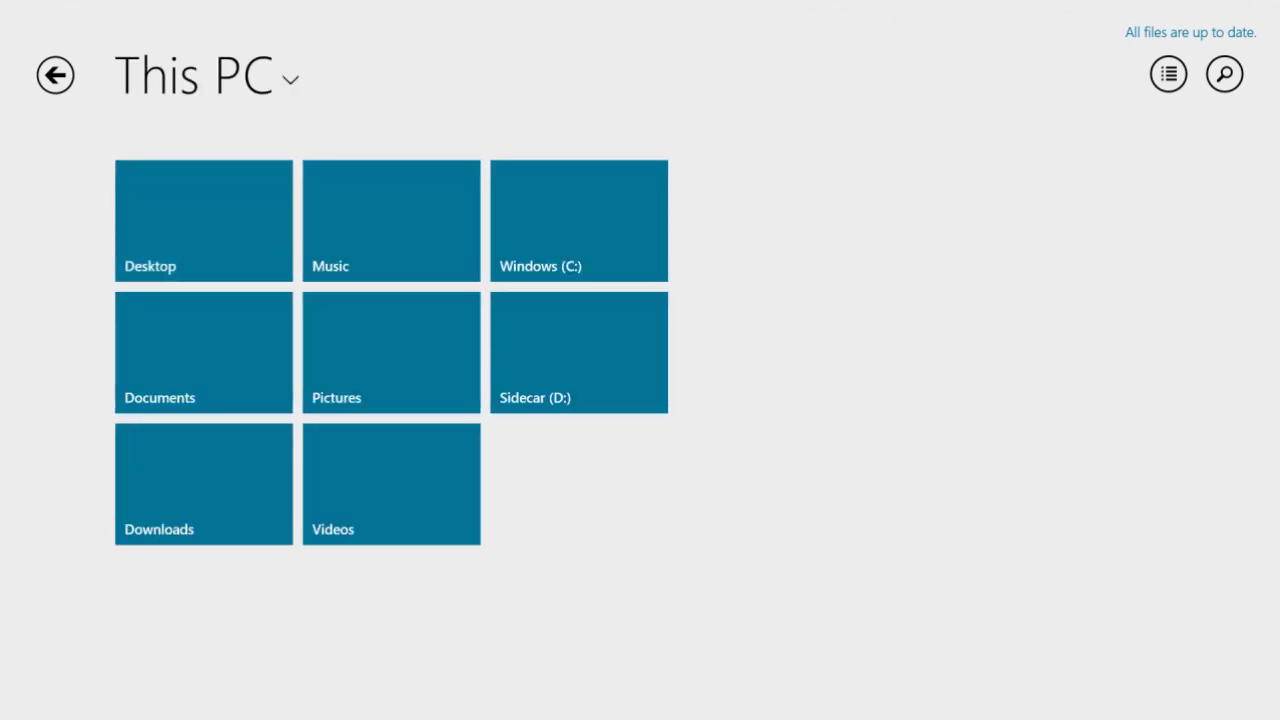
click(391, 353)
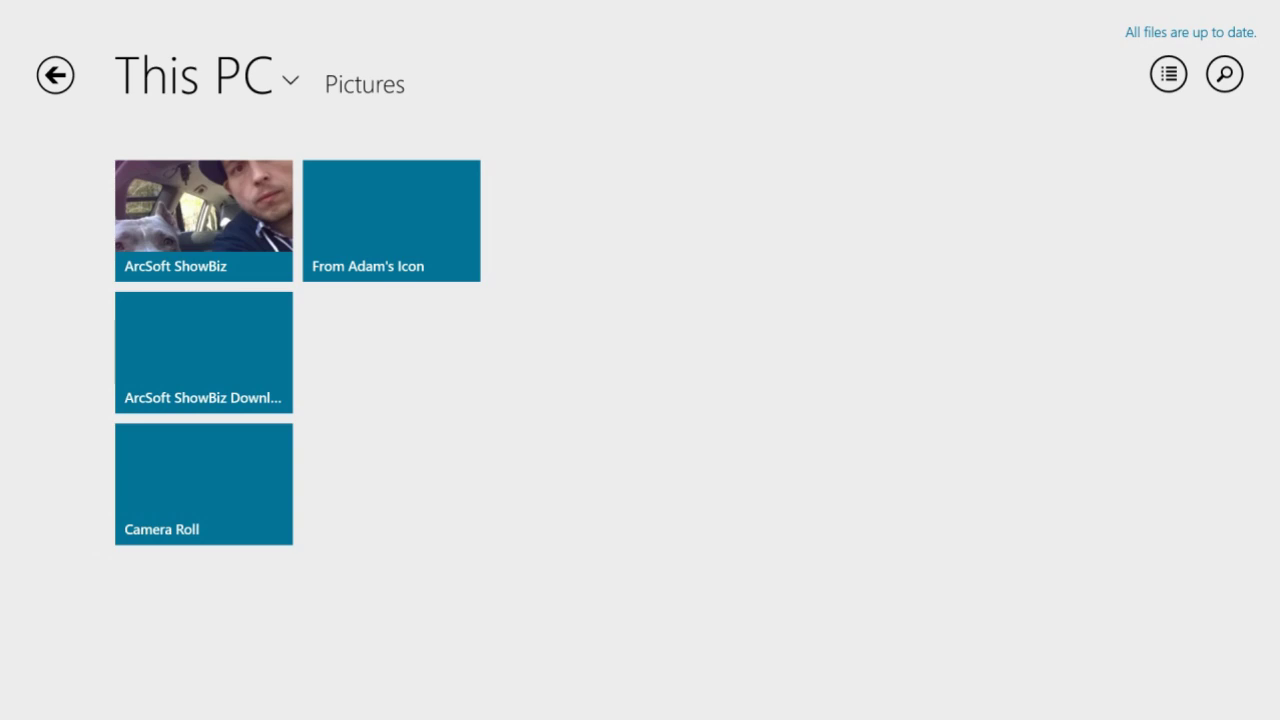
click(204, 221)
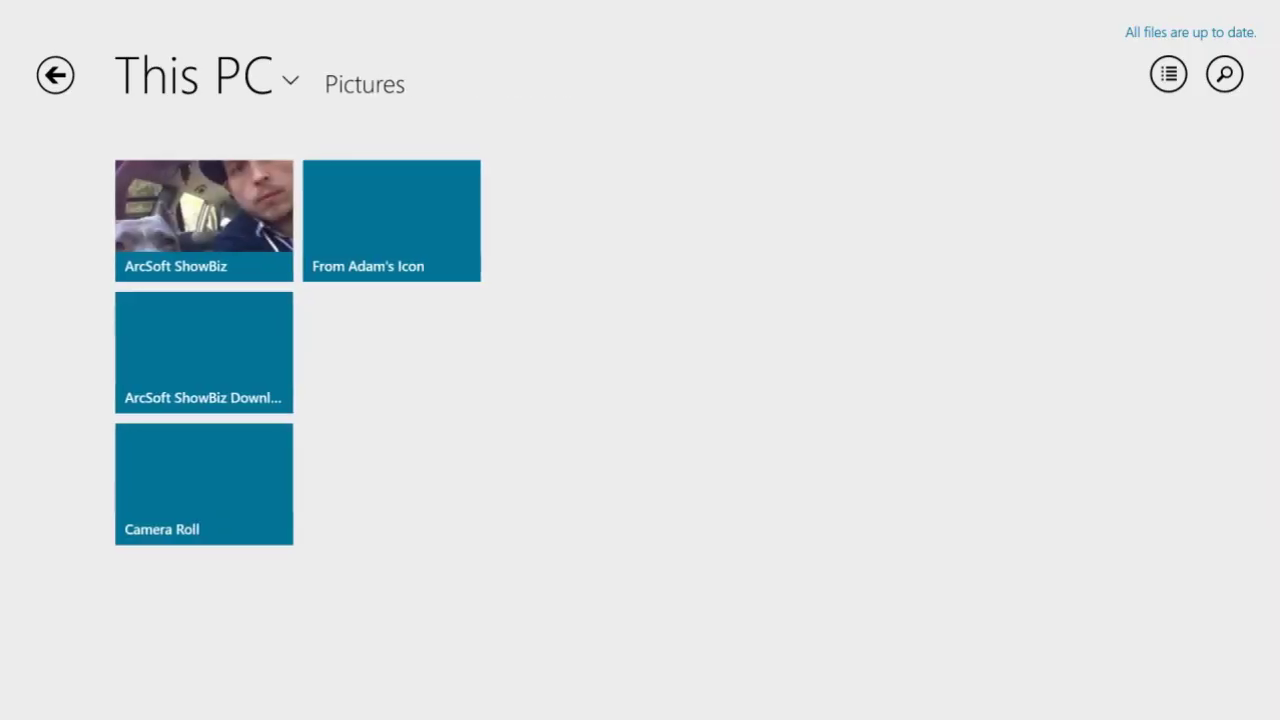
mouse_move(2, 360)
mouse_down()
mouse_move(637, 360)
mouse_move(10, 360)
mouse_up()
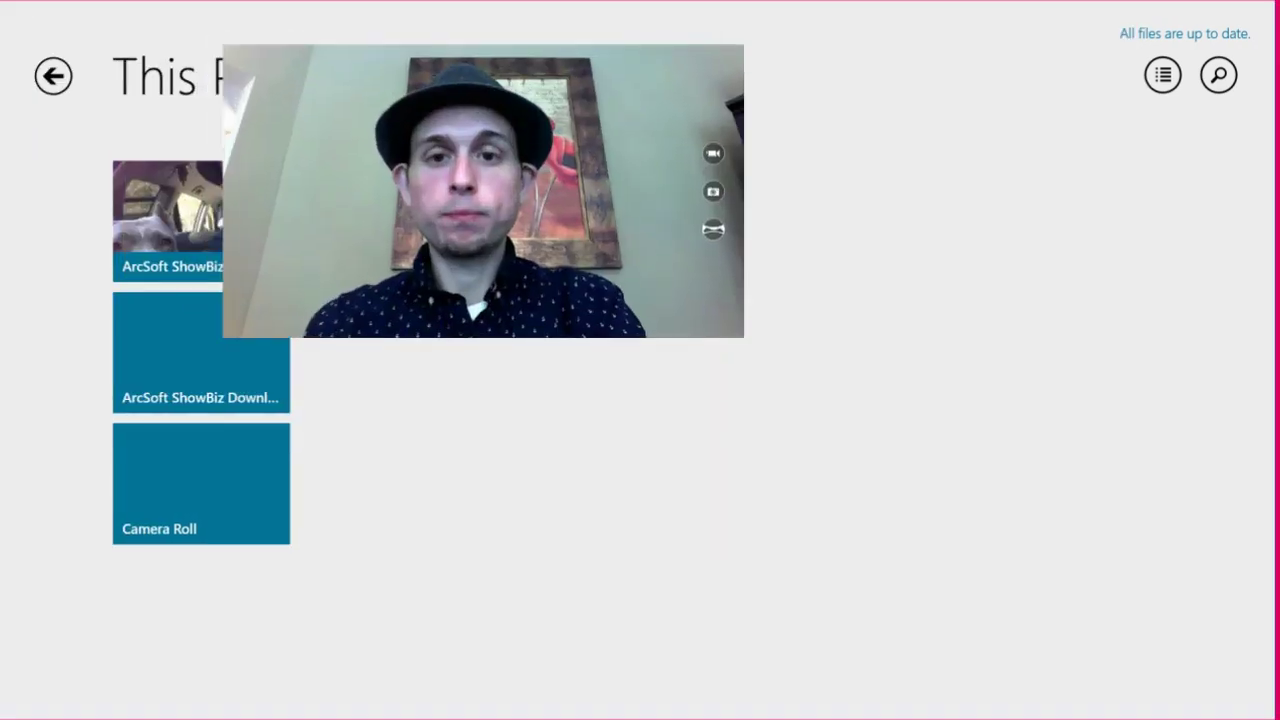